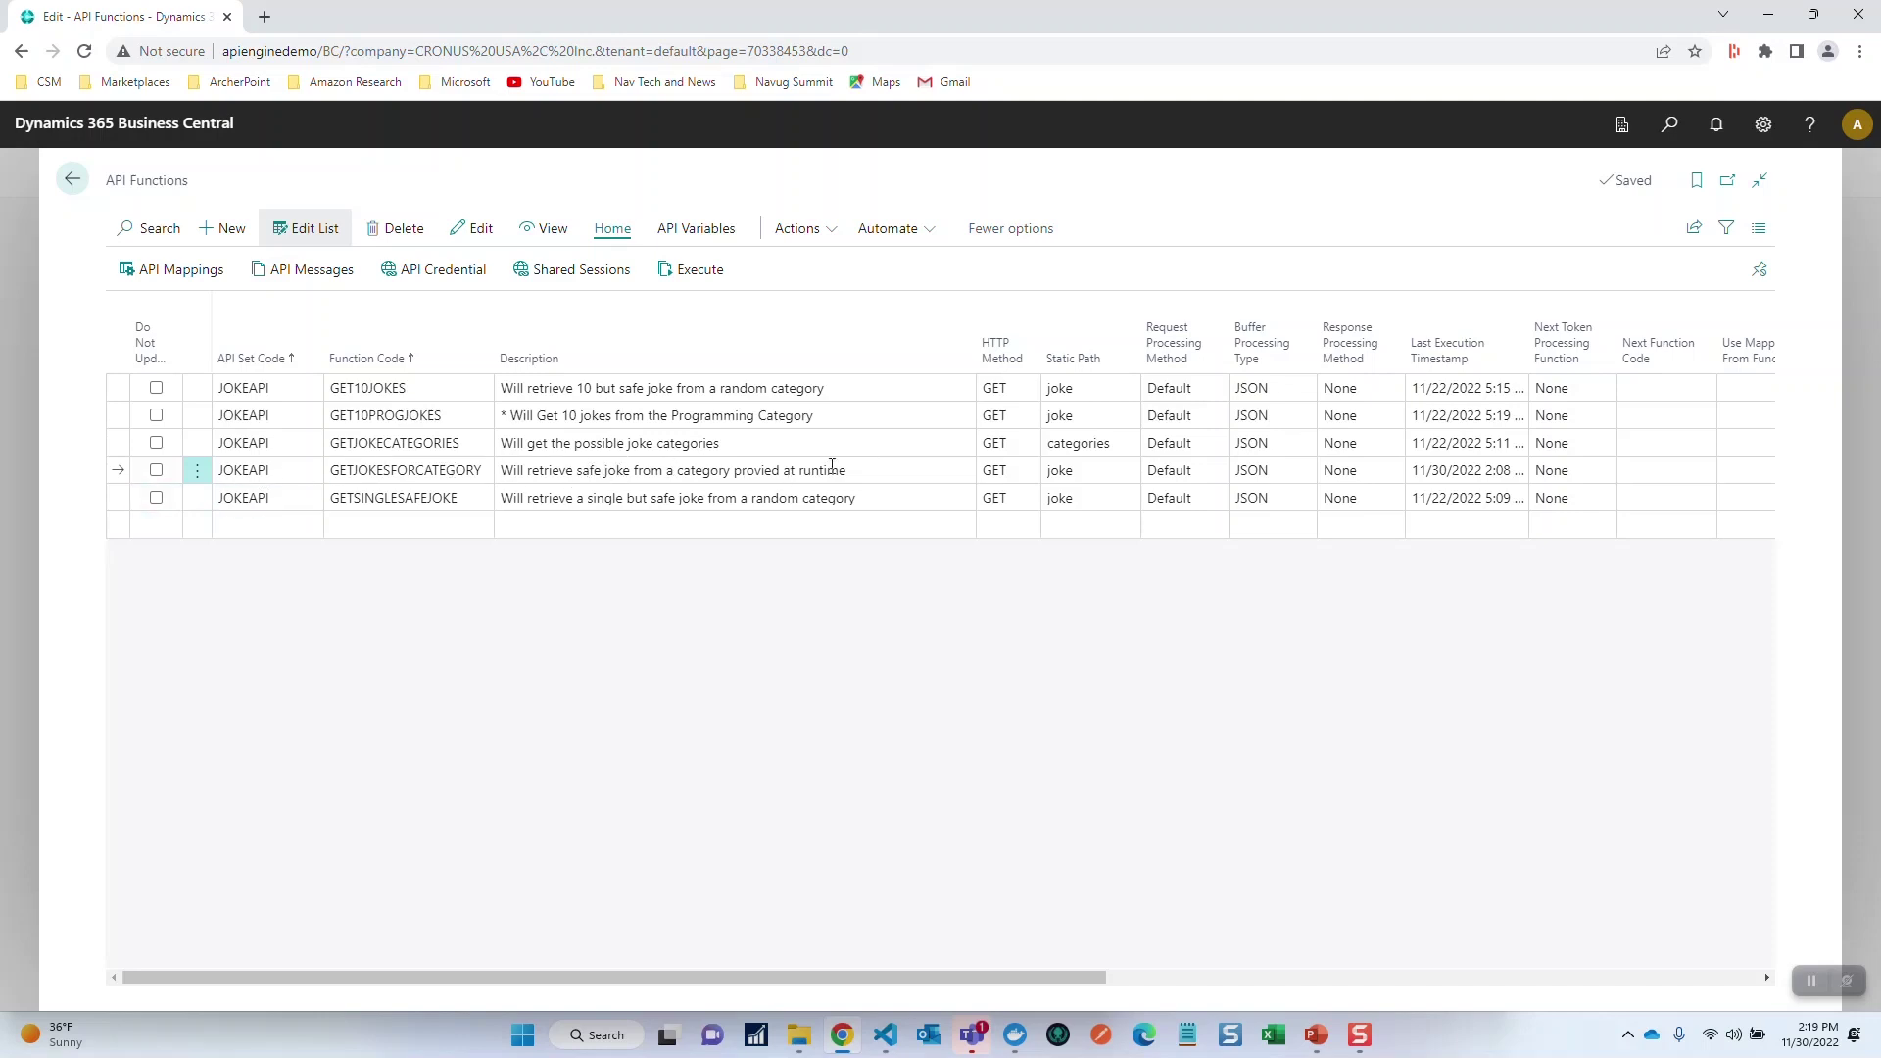
Change 'joke' to 'jokes' in the GETJOKESFORCATEGORY description, then bring up the Tell Me search
{"action": "left_click", "coordinate": [627, 469]}
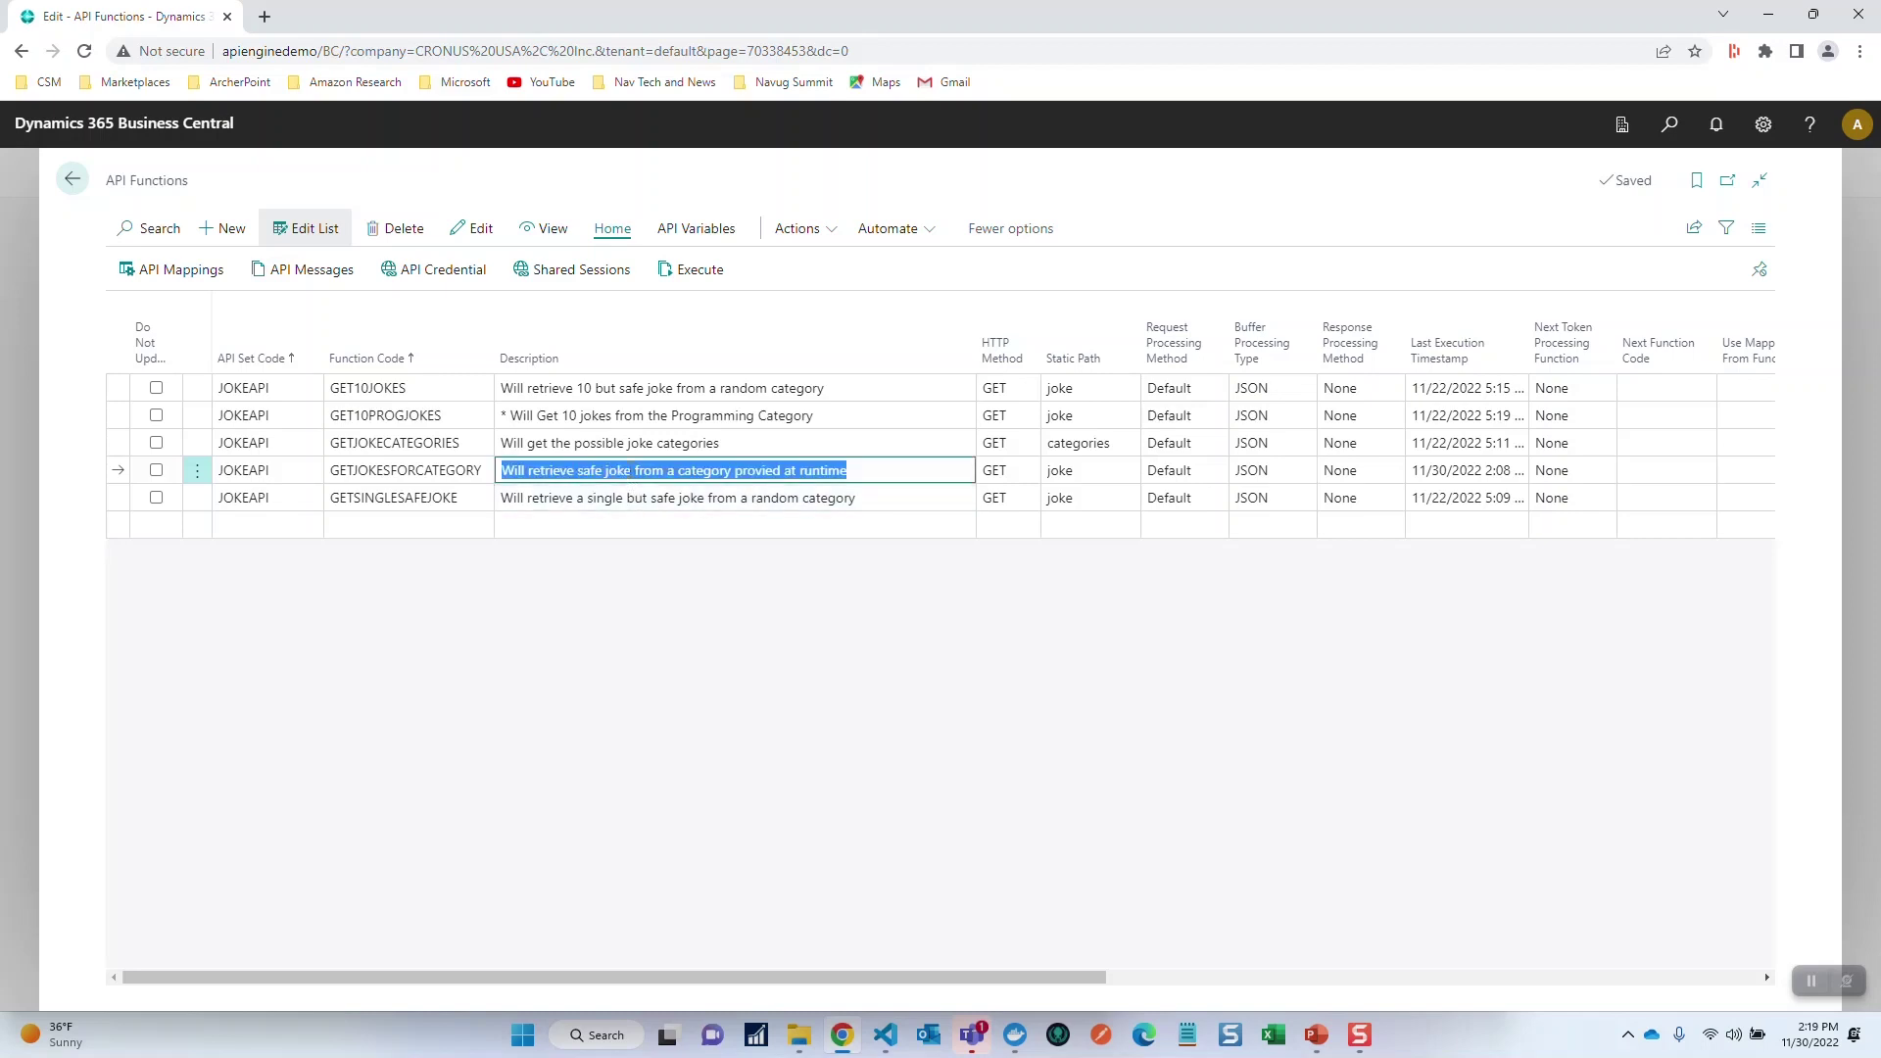
{"action": "left_click", "coordinate": [630, 469]}
{"action": "type", "text": "s"}
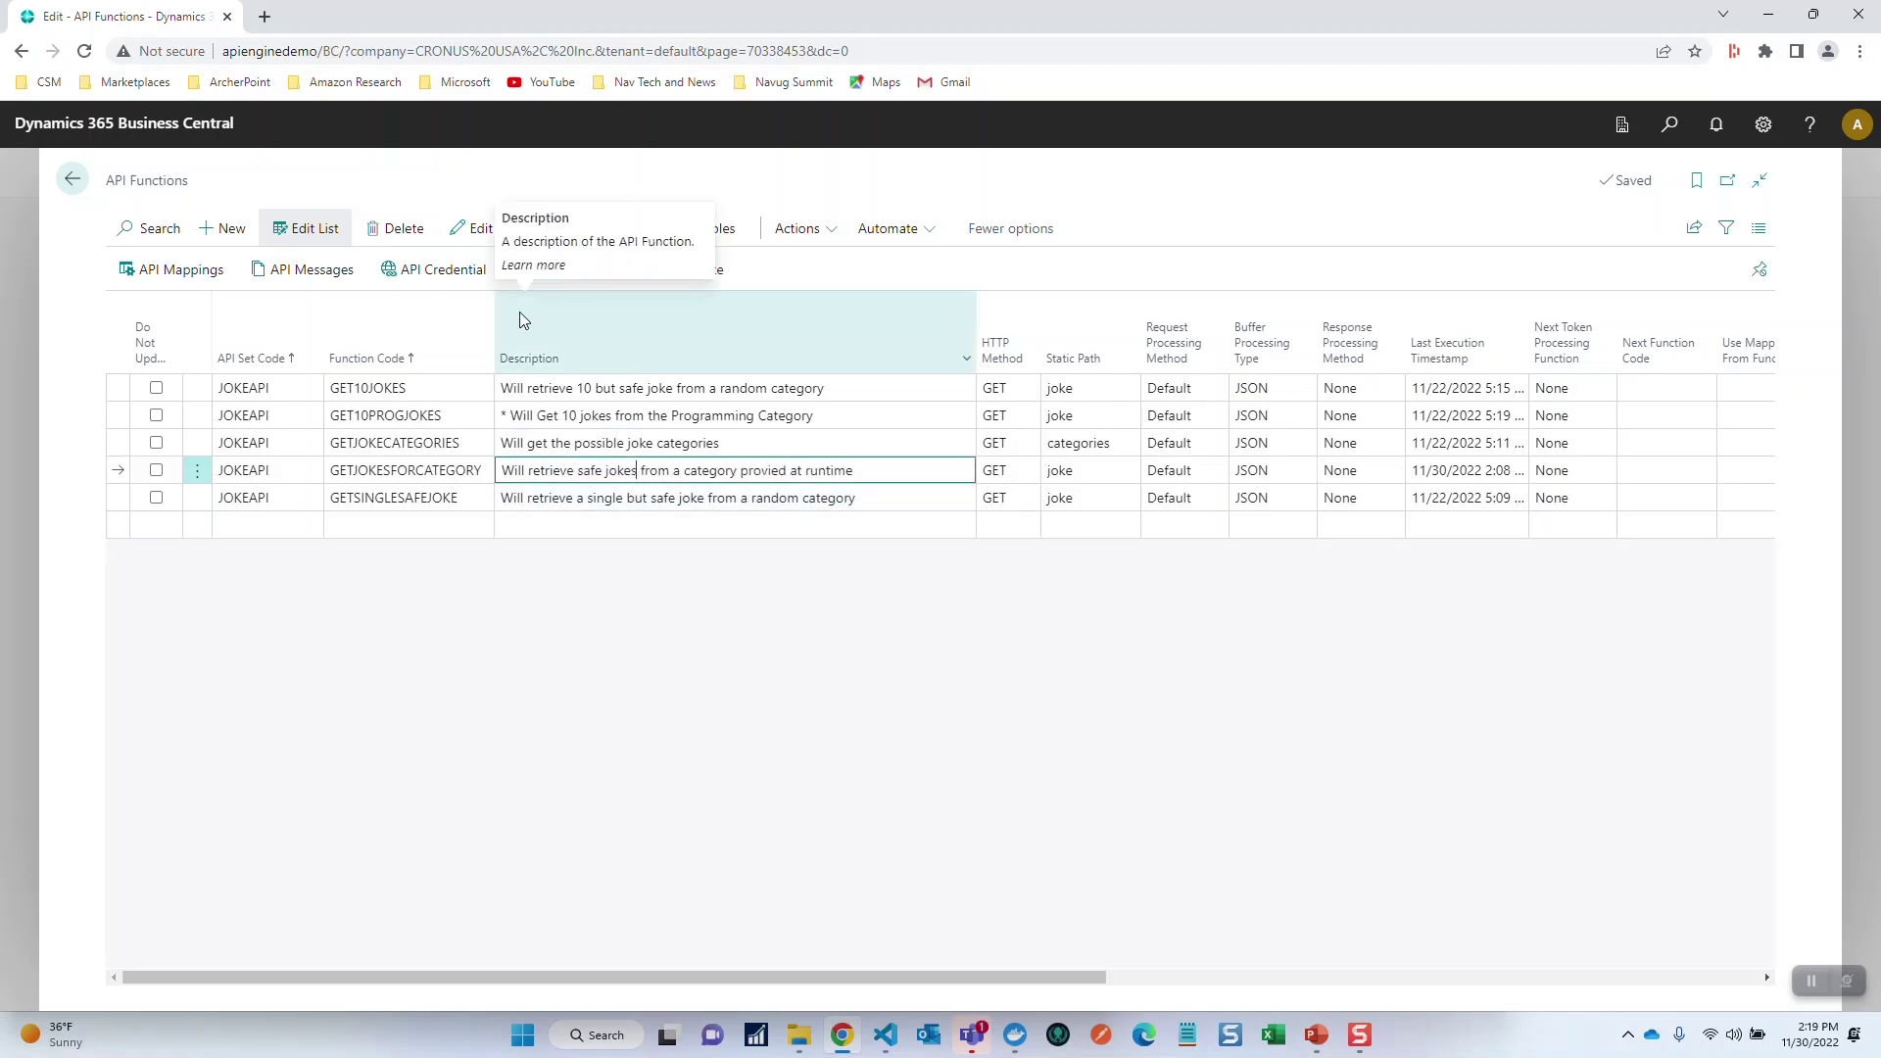
{"action": "key", "text": "Tab"}
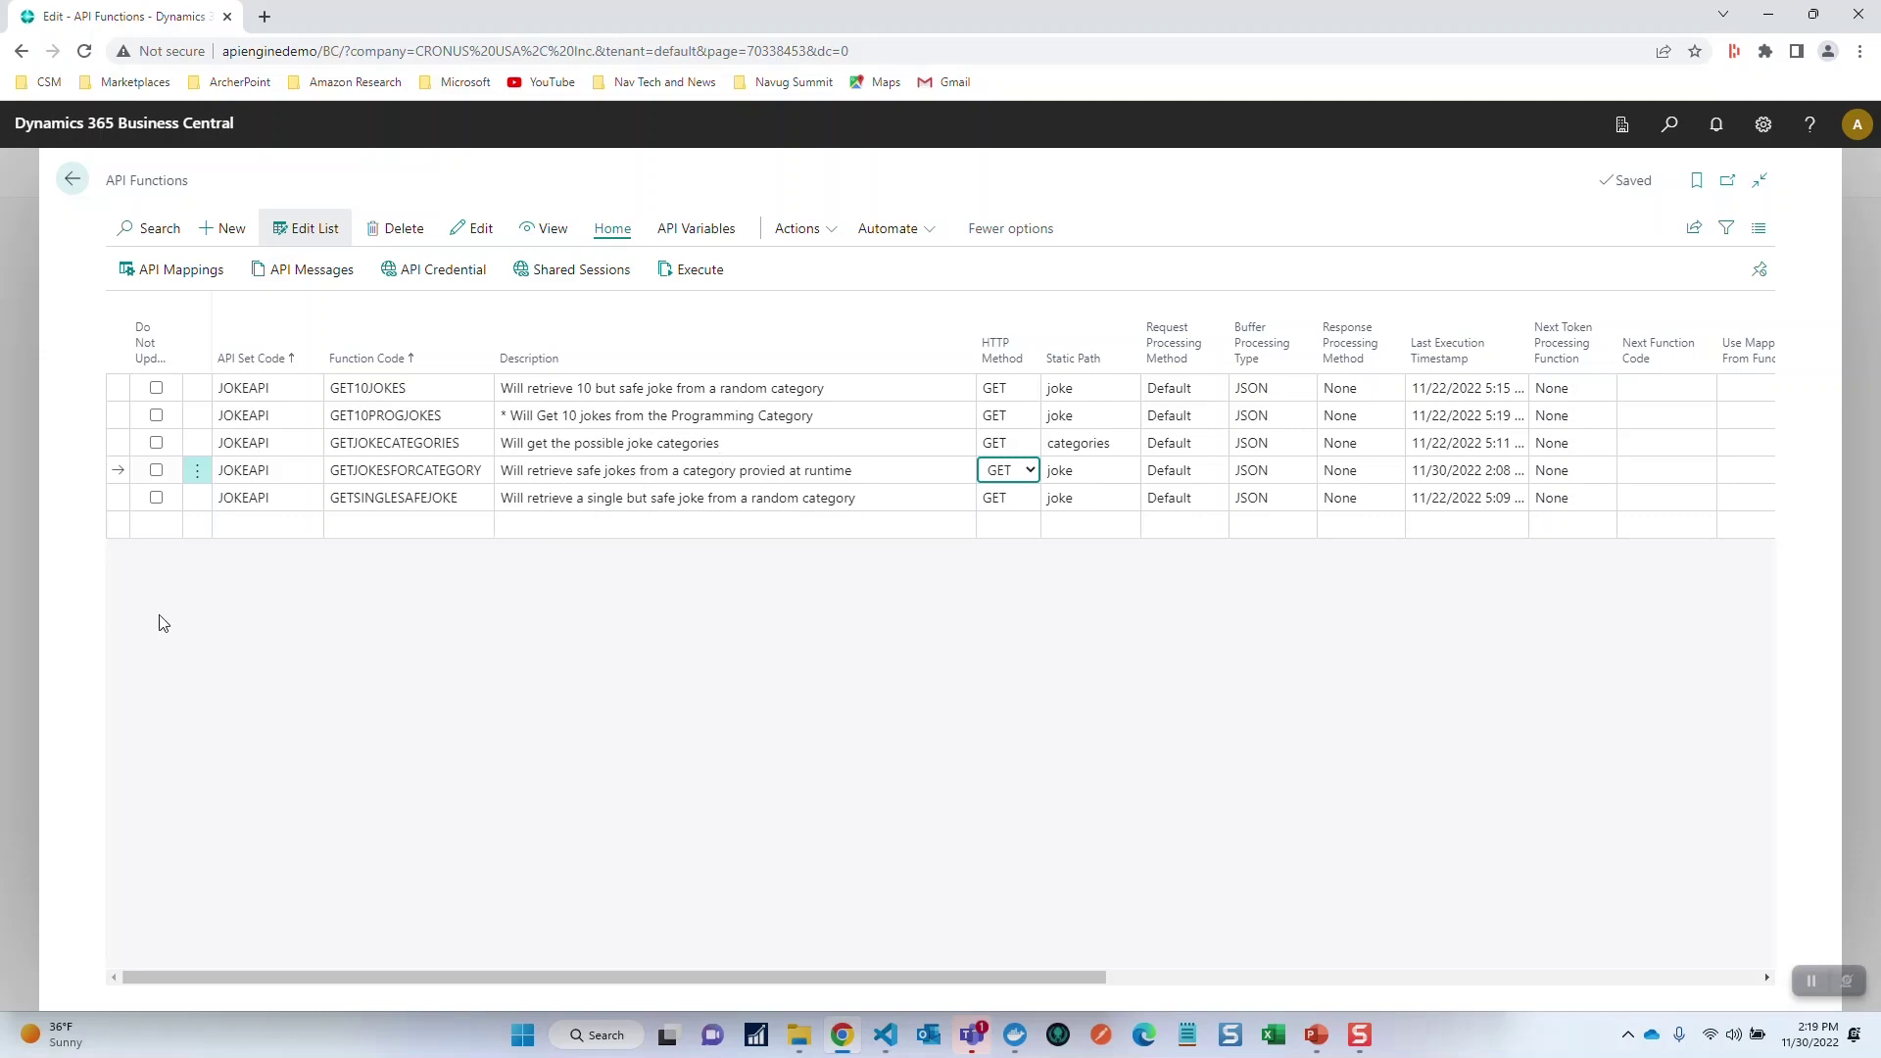
{"action": "left_click", "coordinate": [118, 475]}
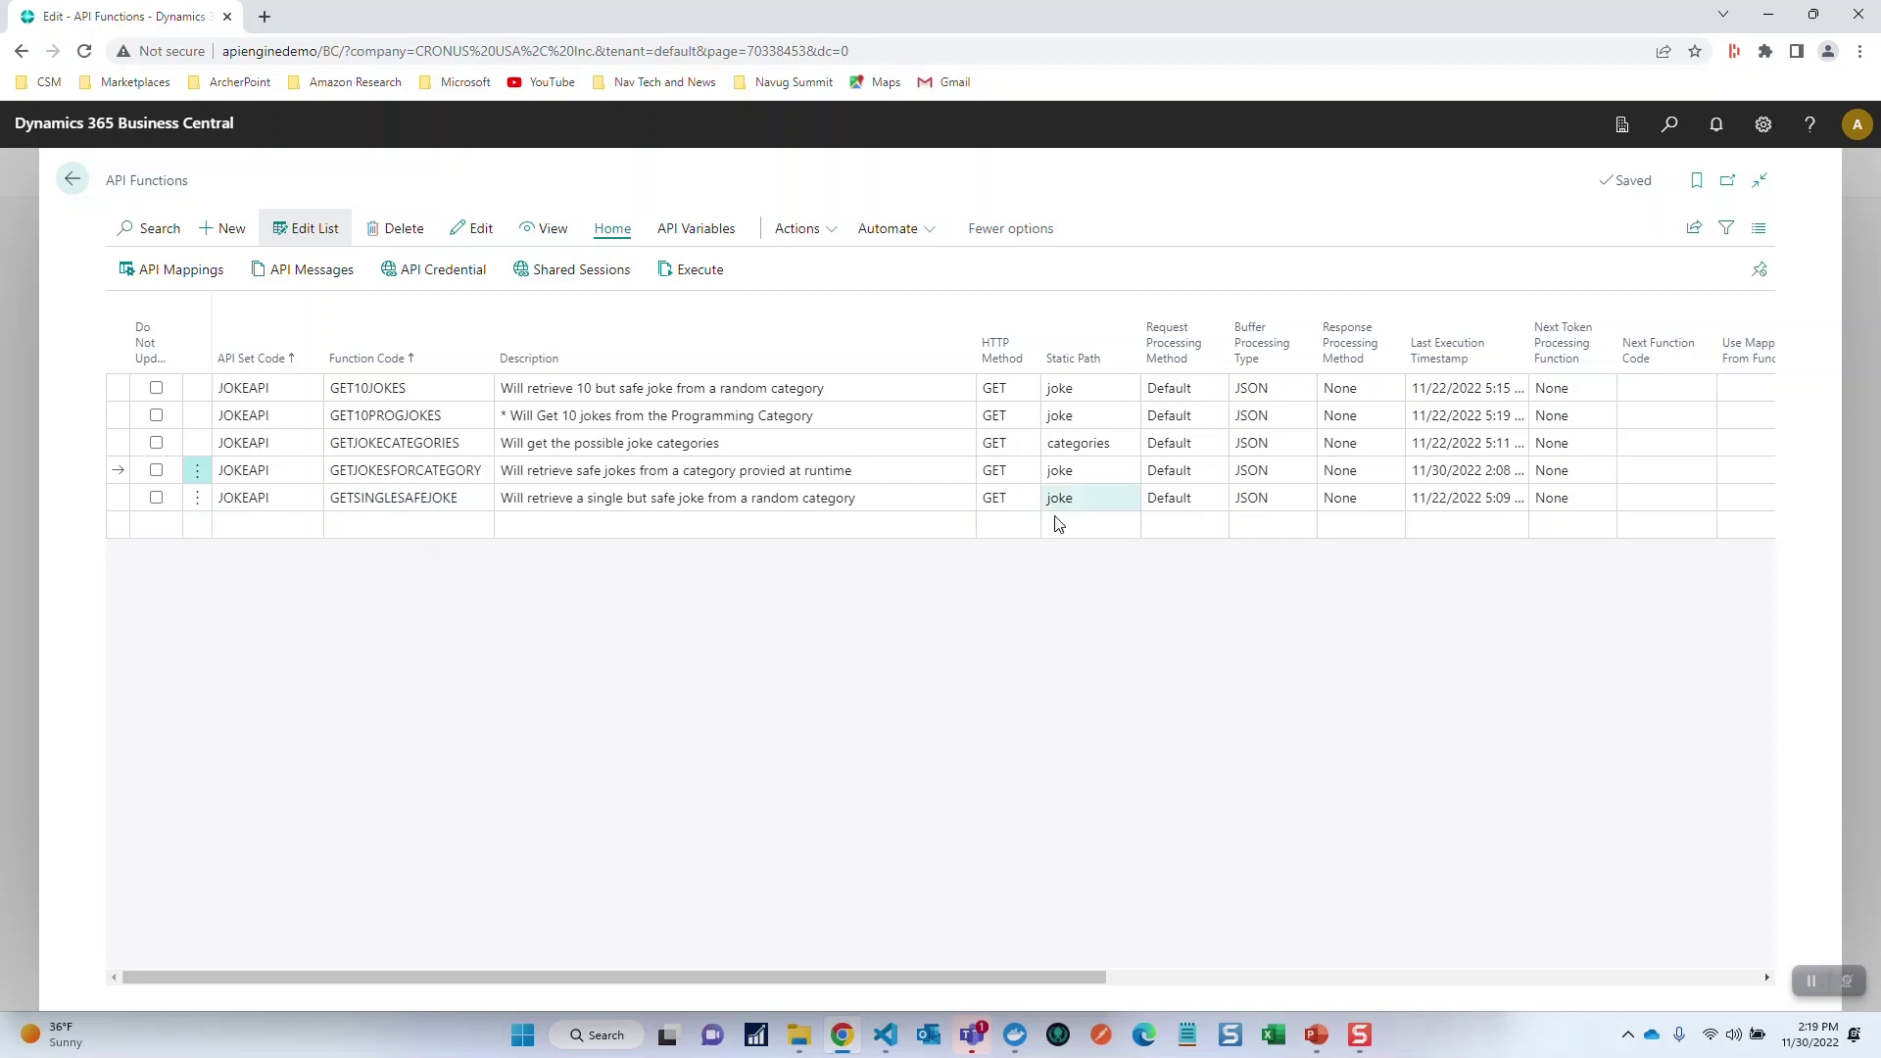
{"action": "left_click", "coordinate": [1670, 130]}
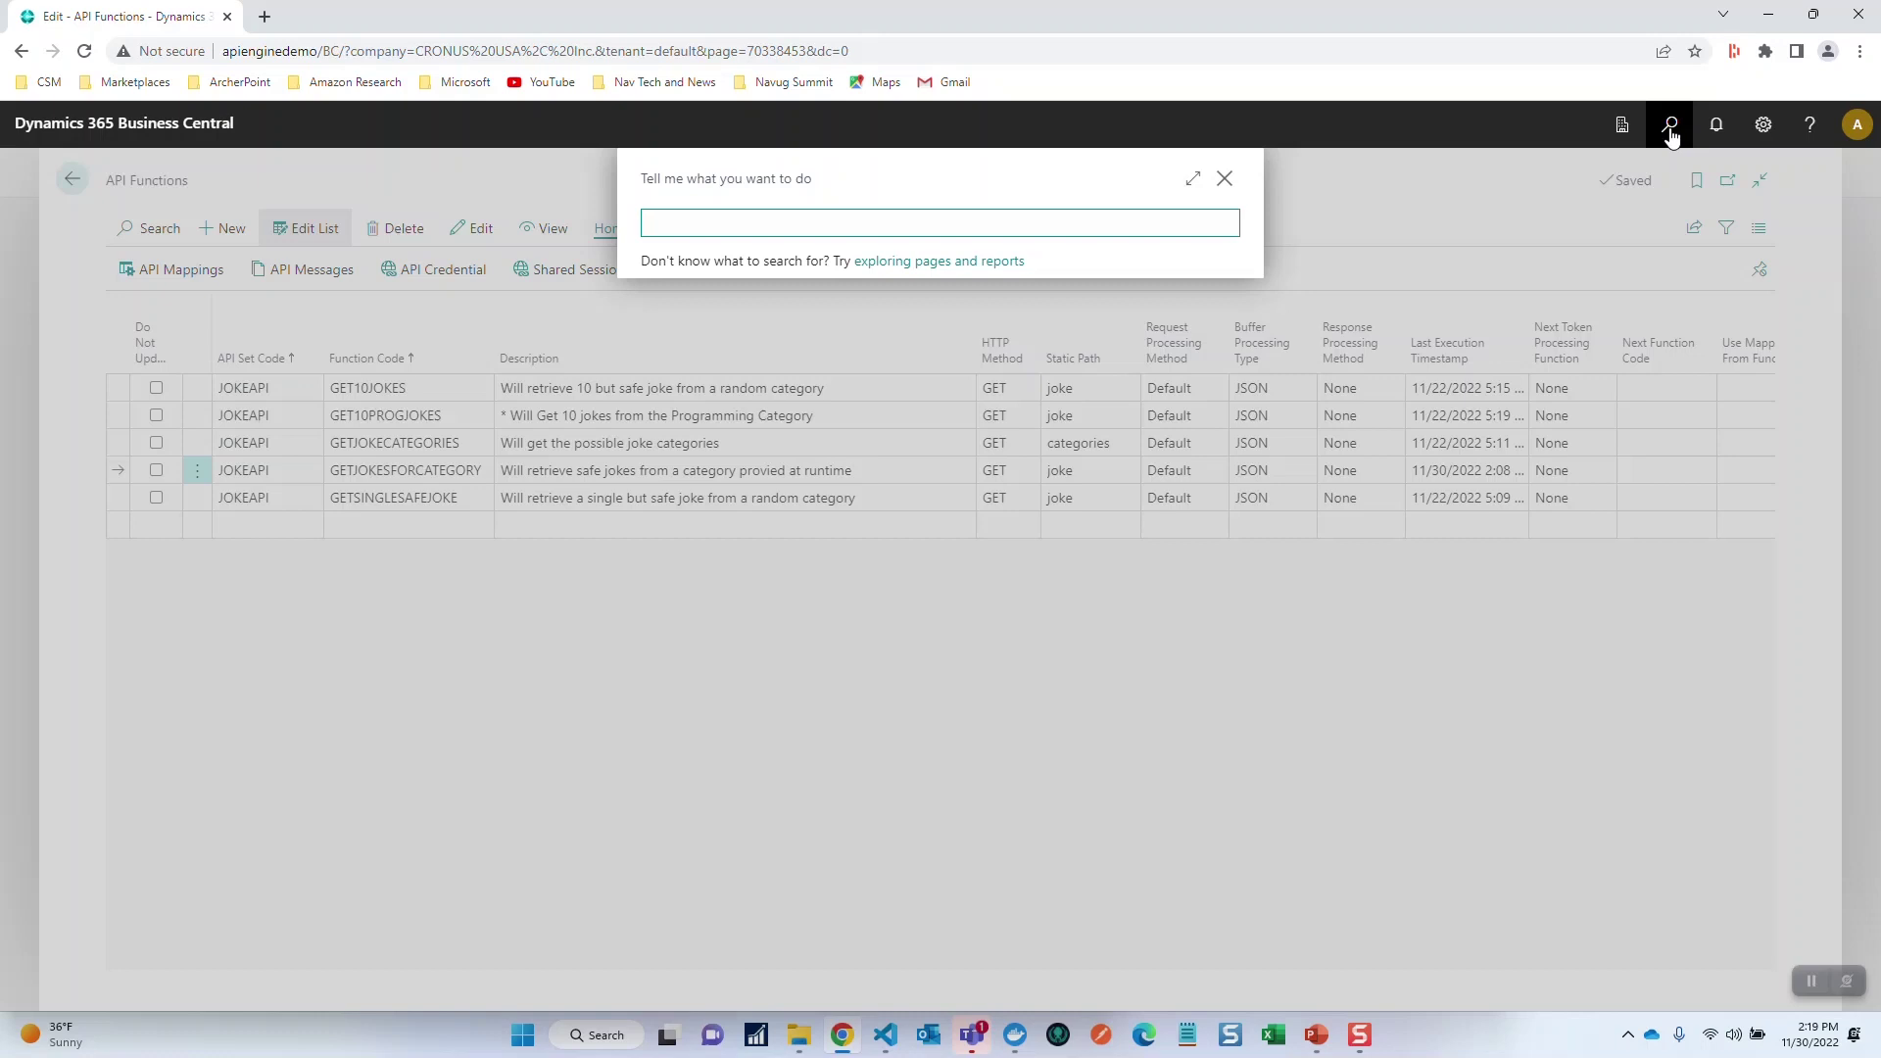
Search 'stand' to confirm Standard Text Codes is empty, then go back to API Functions
{"action": "type", "text": "stand"}
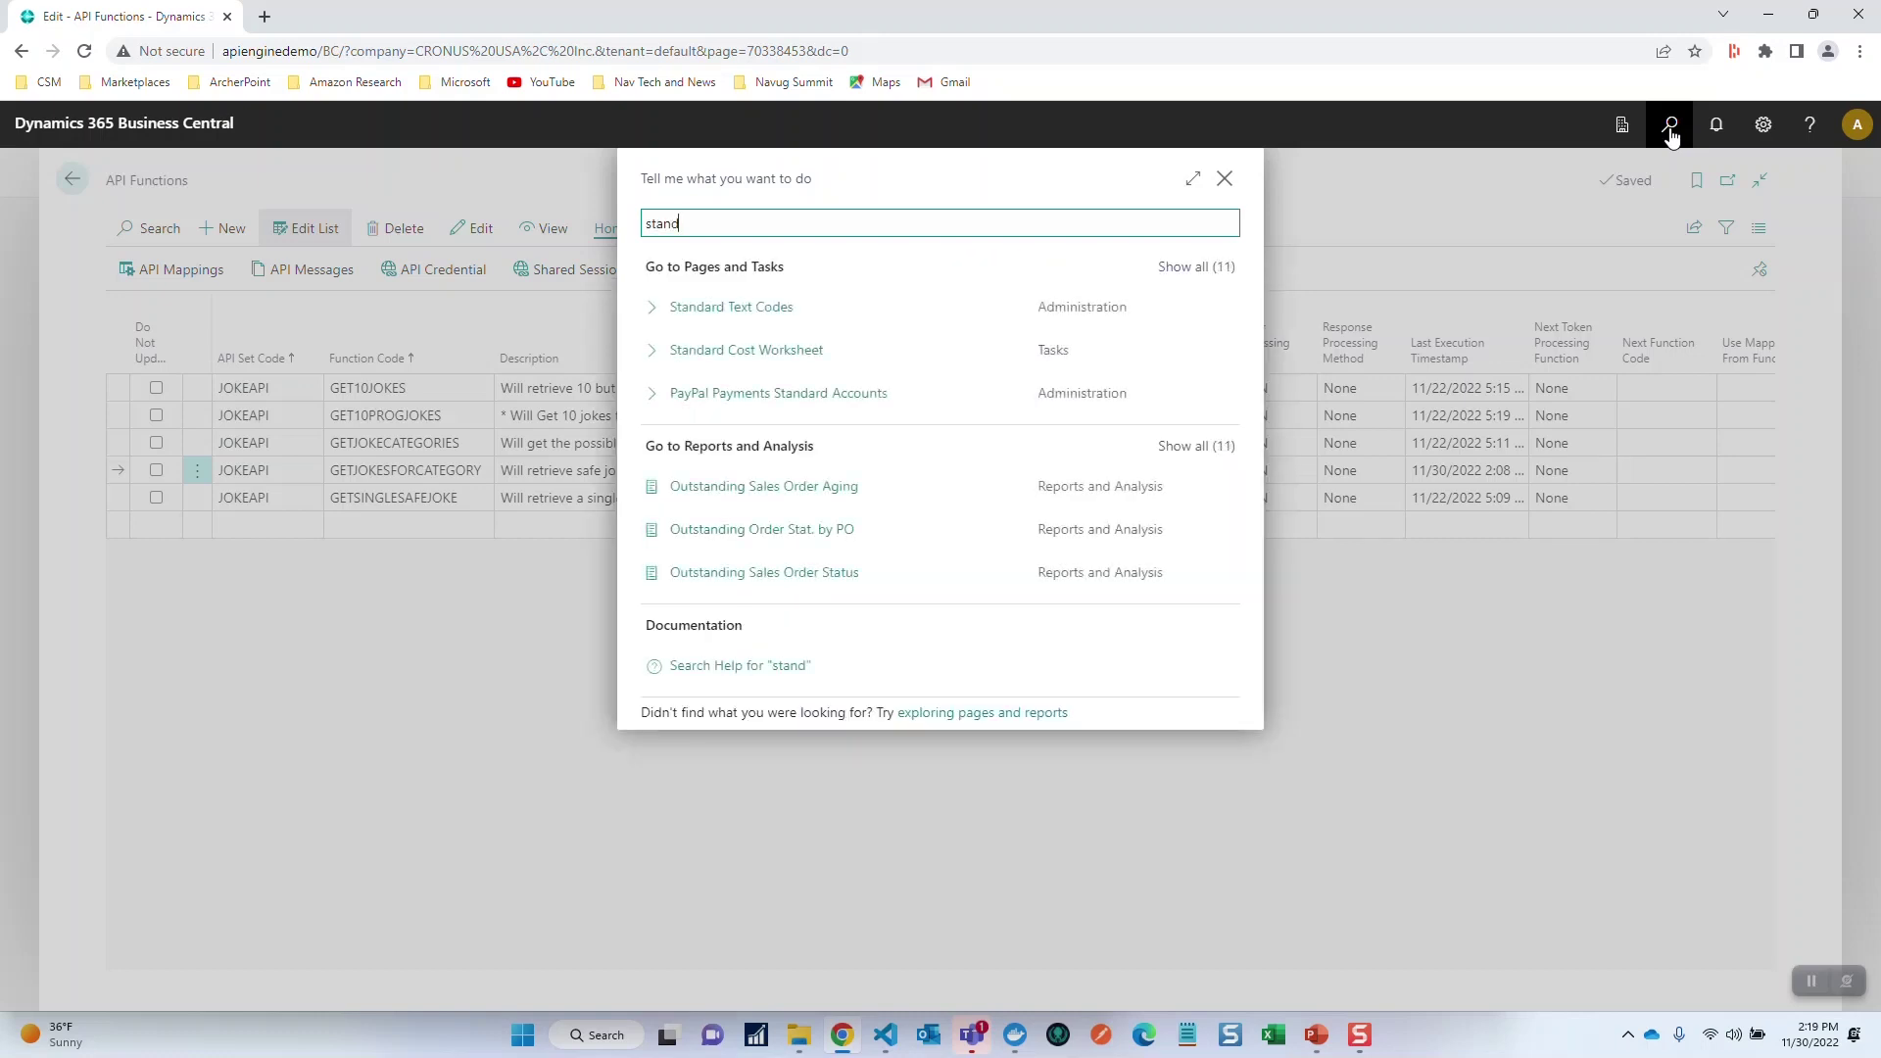
{"action": "left_click", "coordinate": [789, 307]}
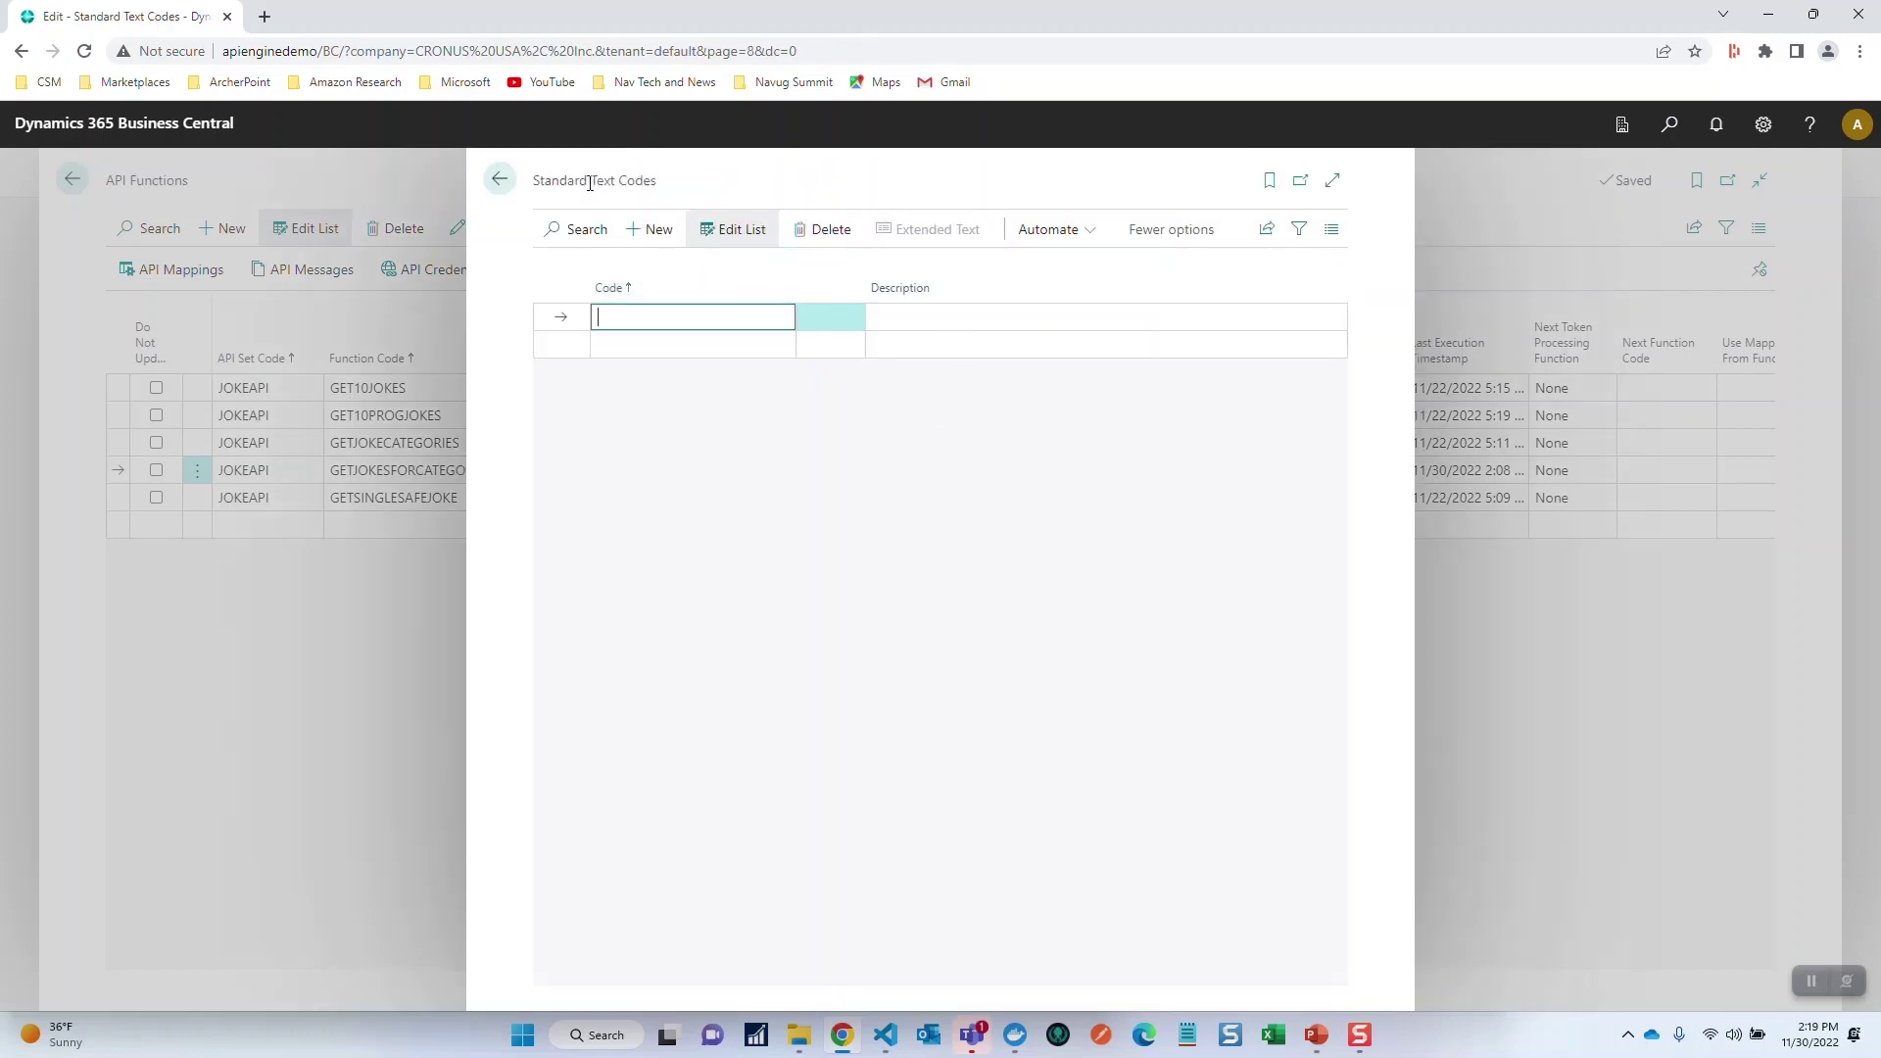
{"action": "left_click", "coordinate": [501, 181]}
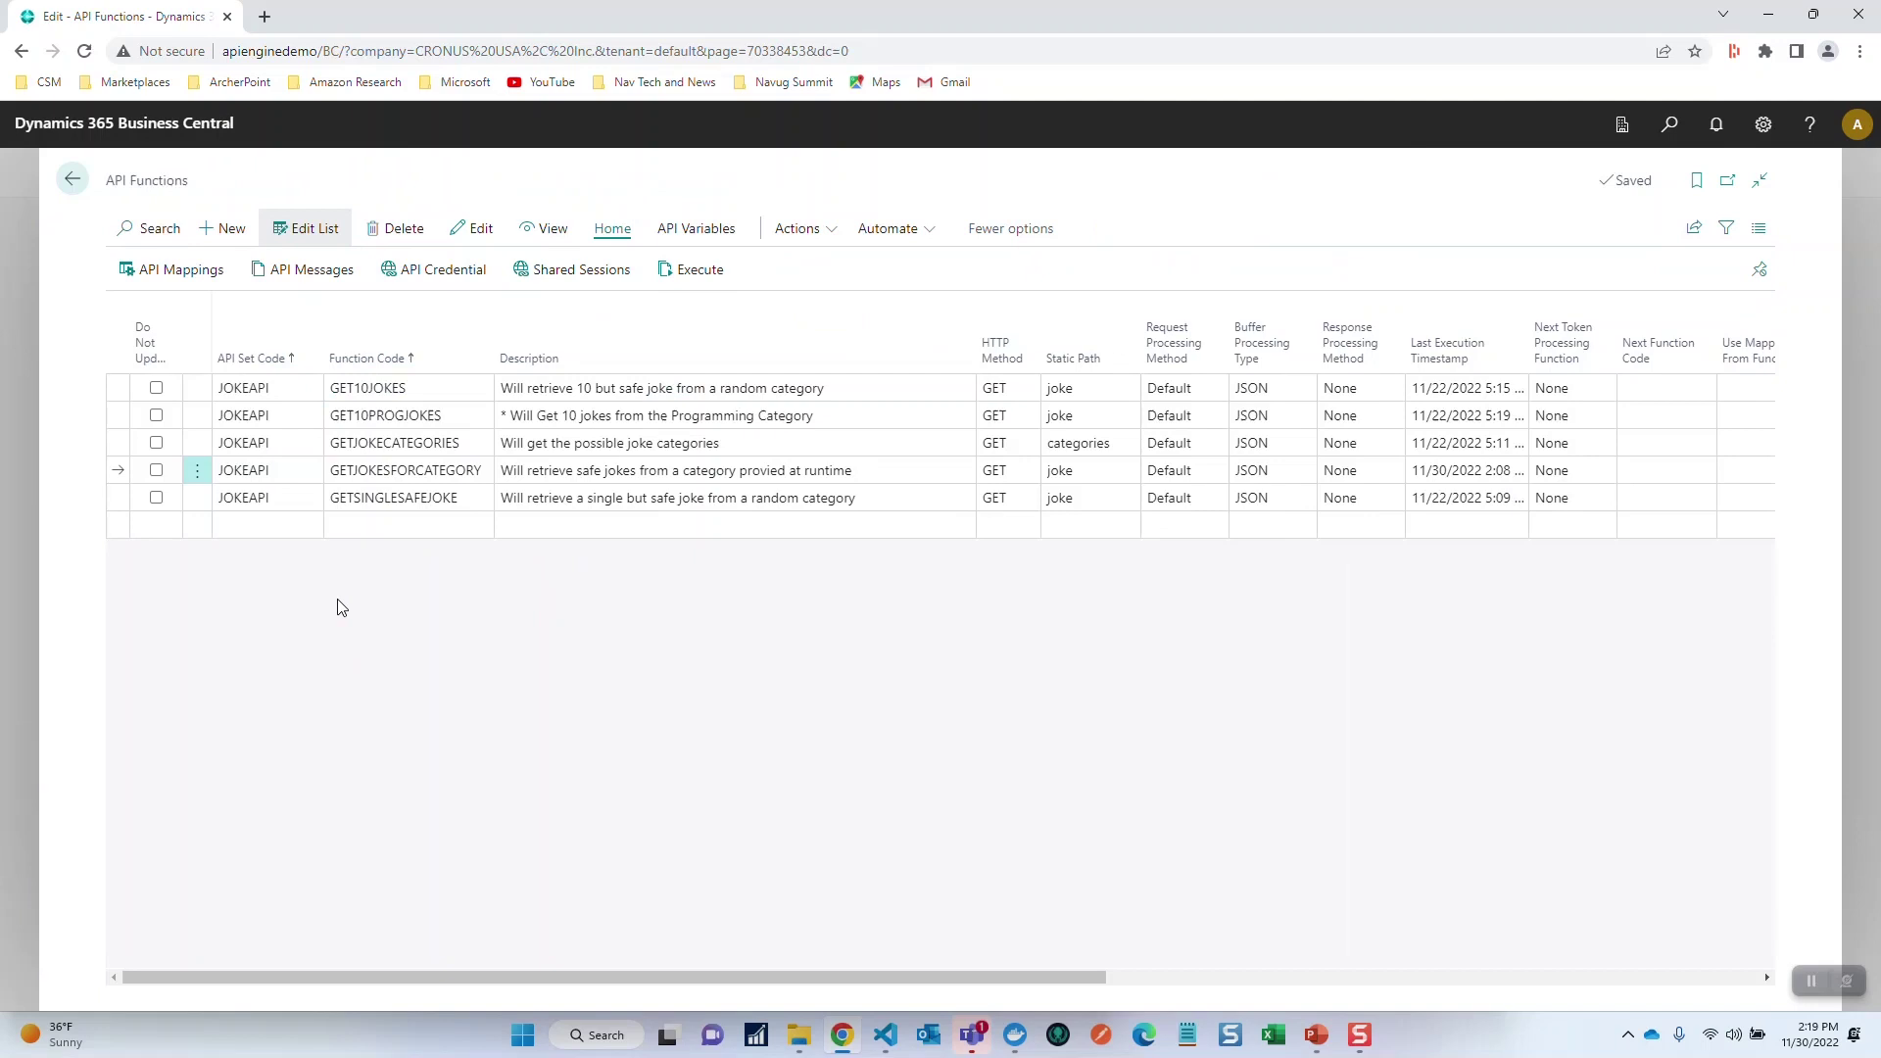
From API Messages, open the newest JOKEAPI message and view its Message Data Buffer
{"action": "left_click", "coordinate": [308, 275]}
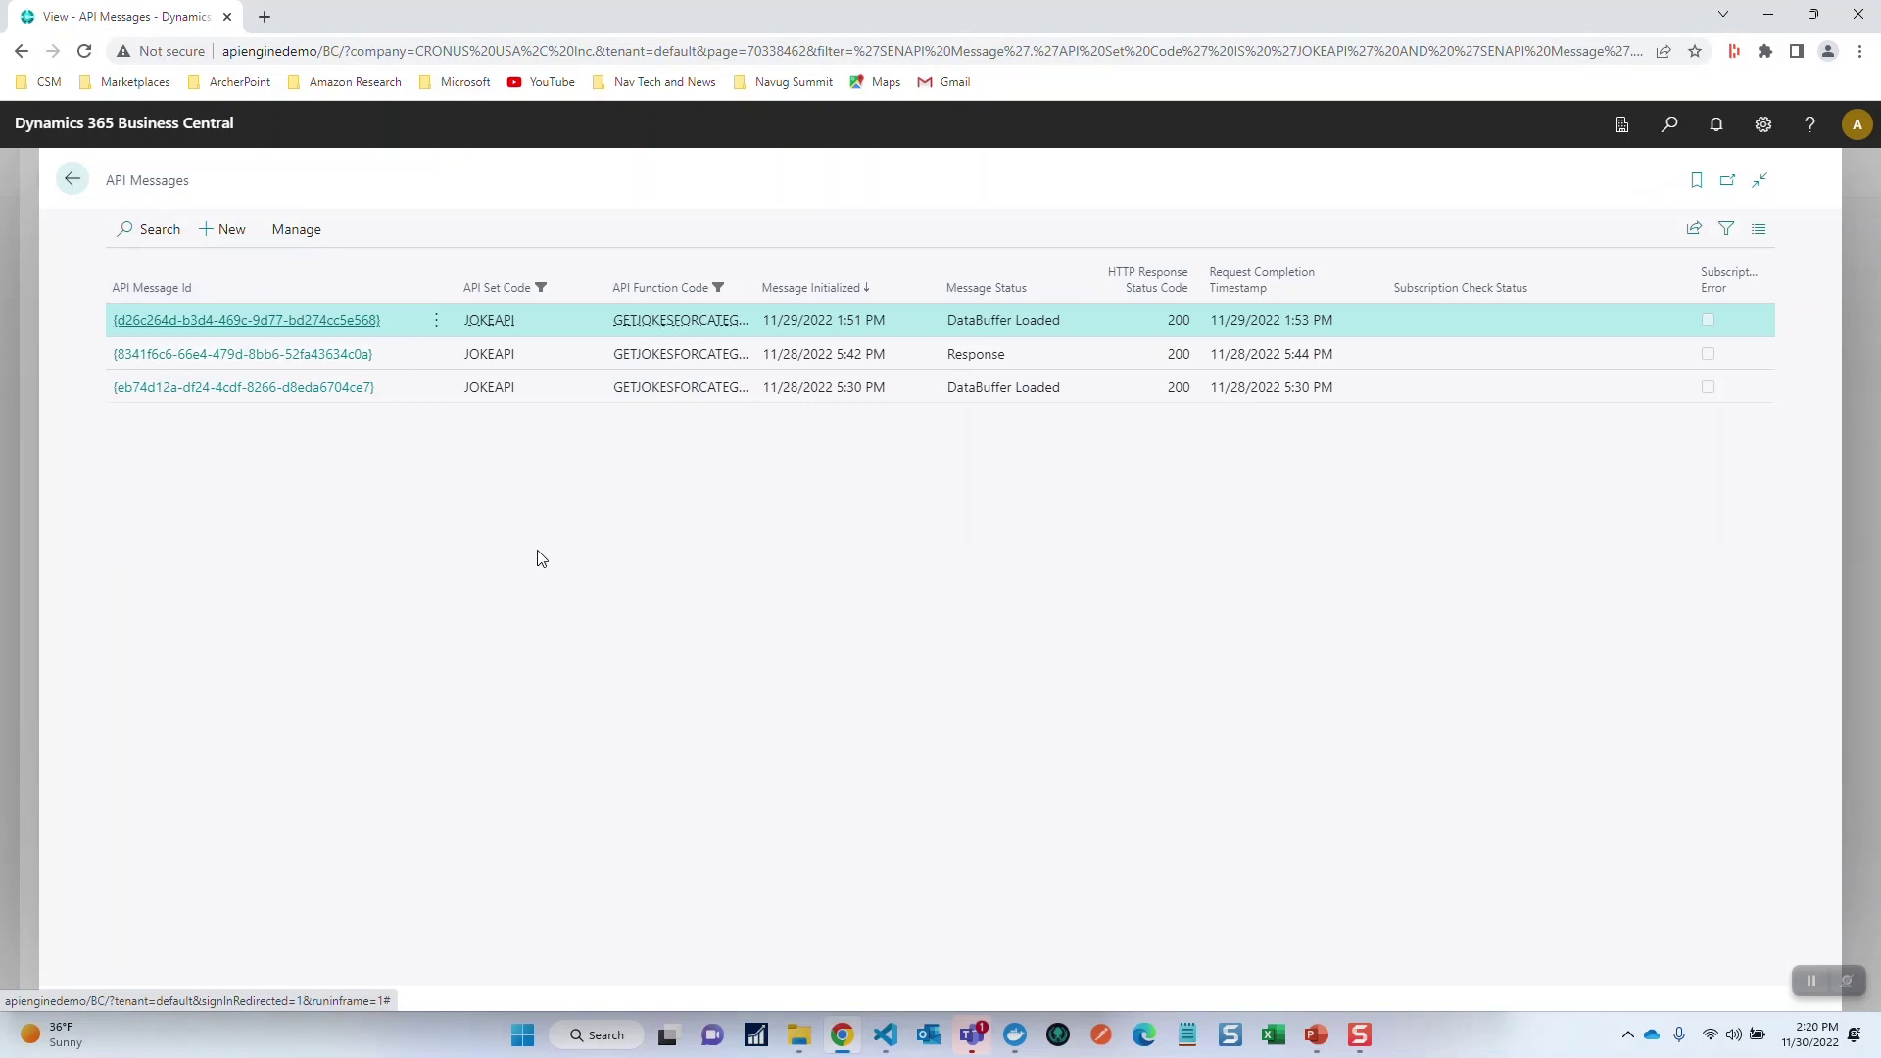
{"action": "left_click", "coordinate": [218, 321]}
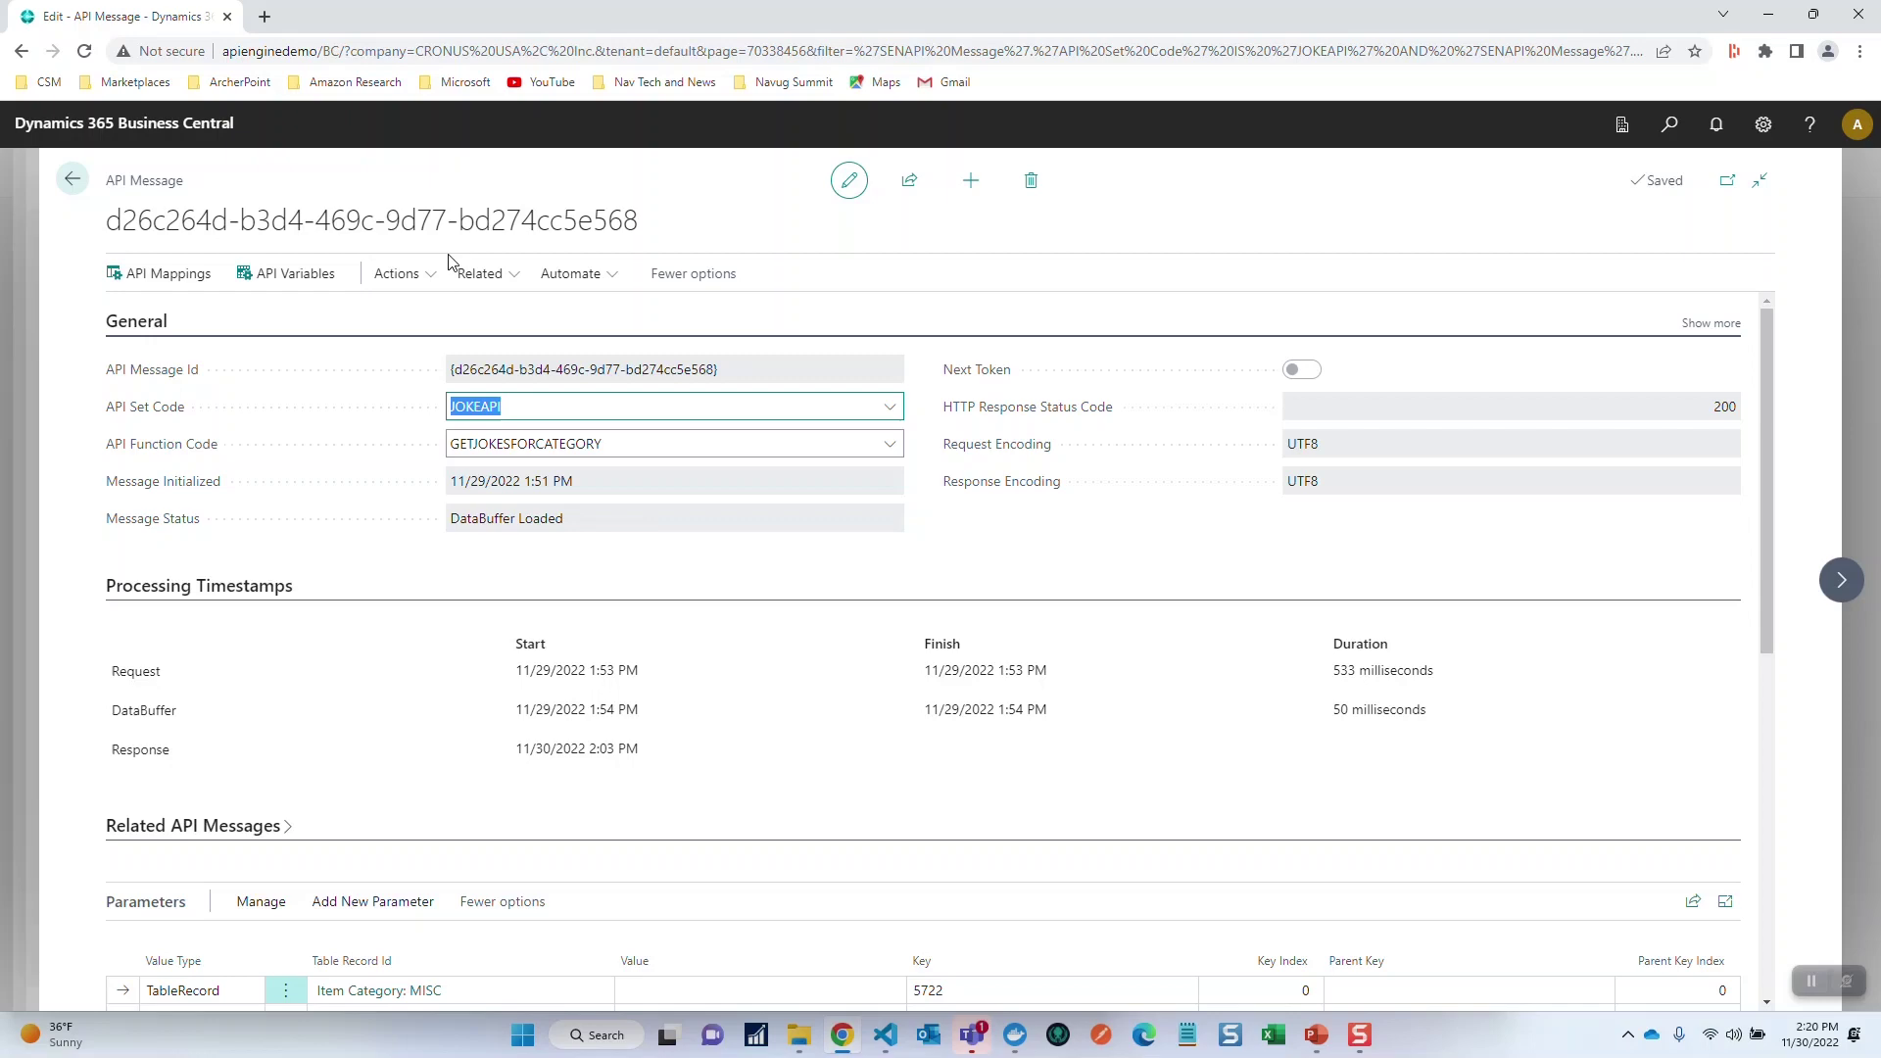
{"action": "left_click", "coordinate": [478, 273]}
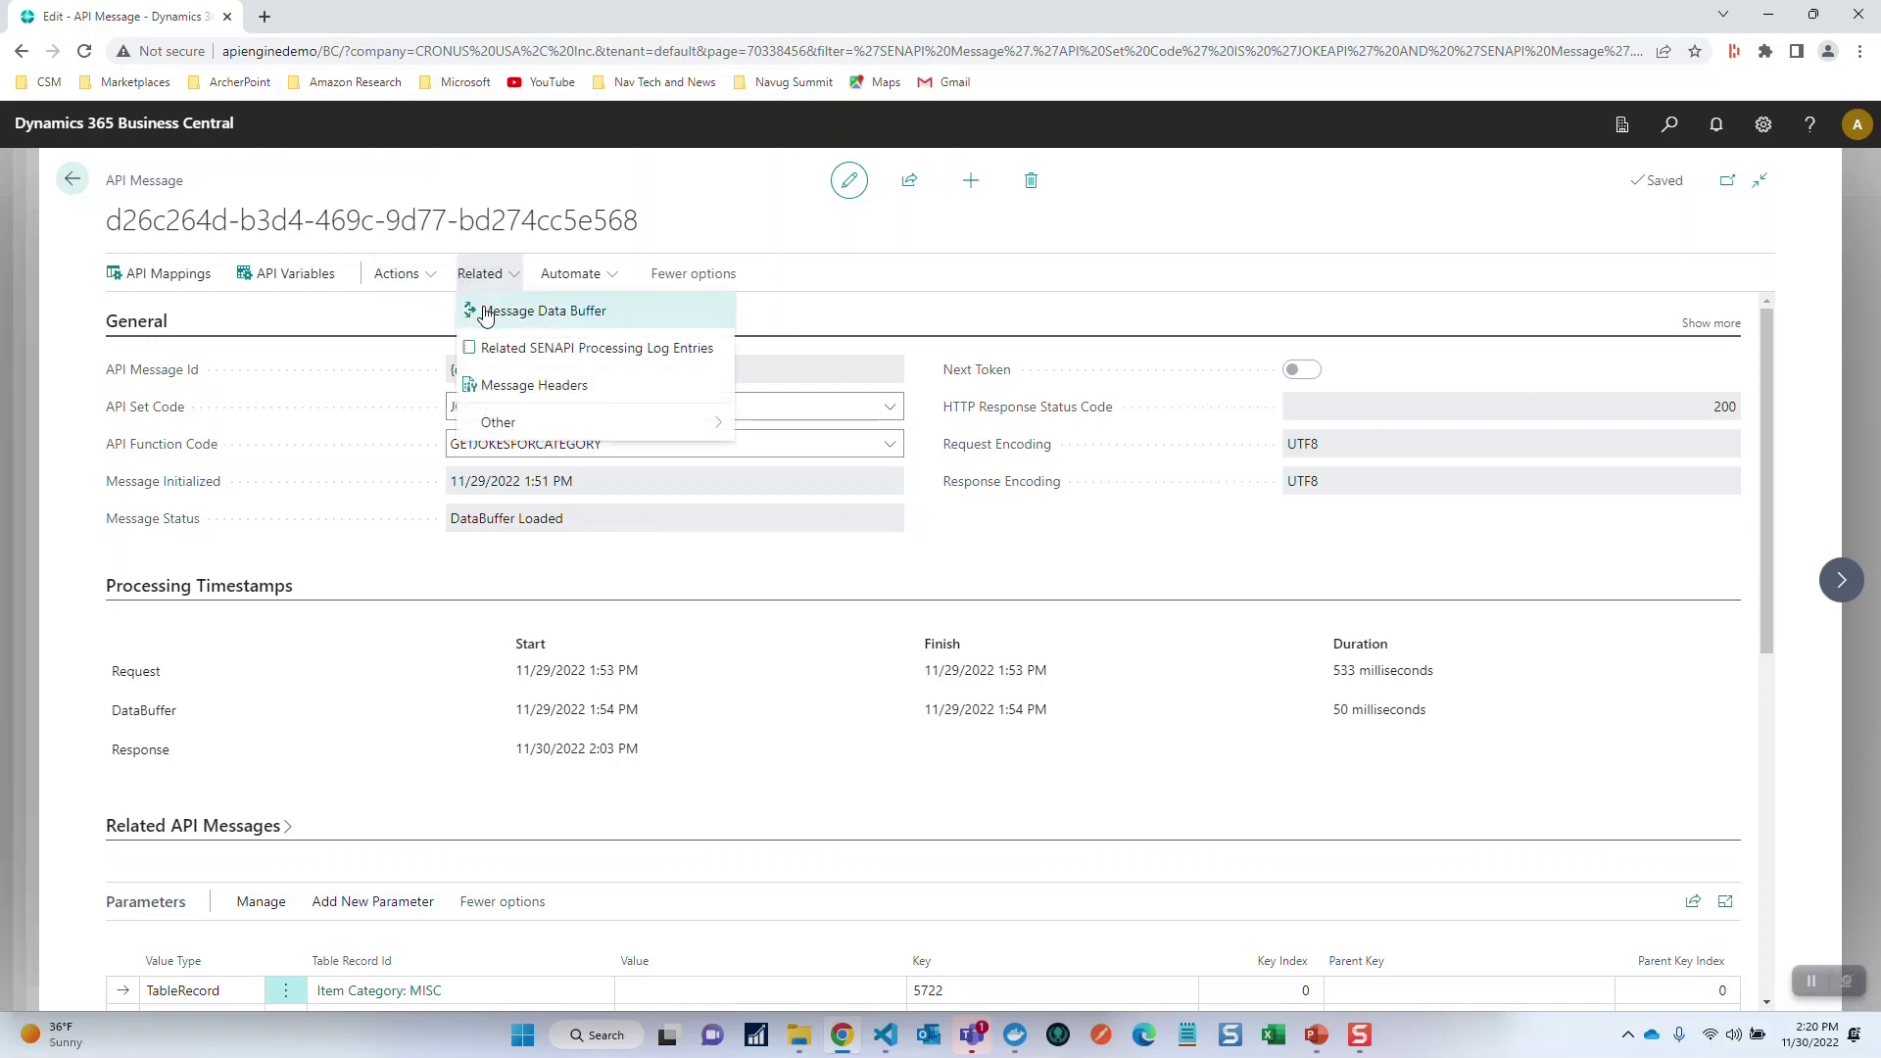
{"action": "left_click", "coordinate": [541, 311]}
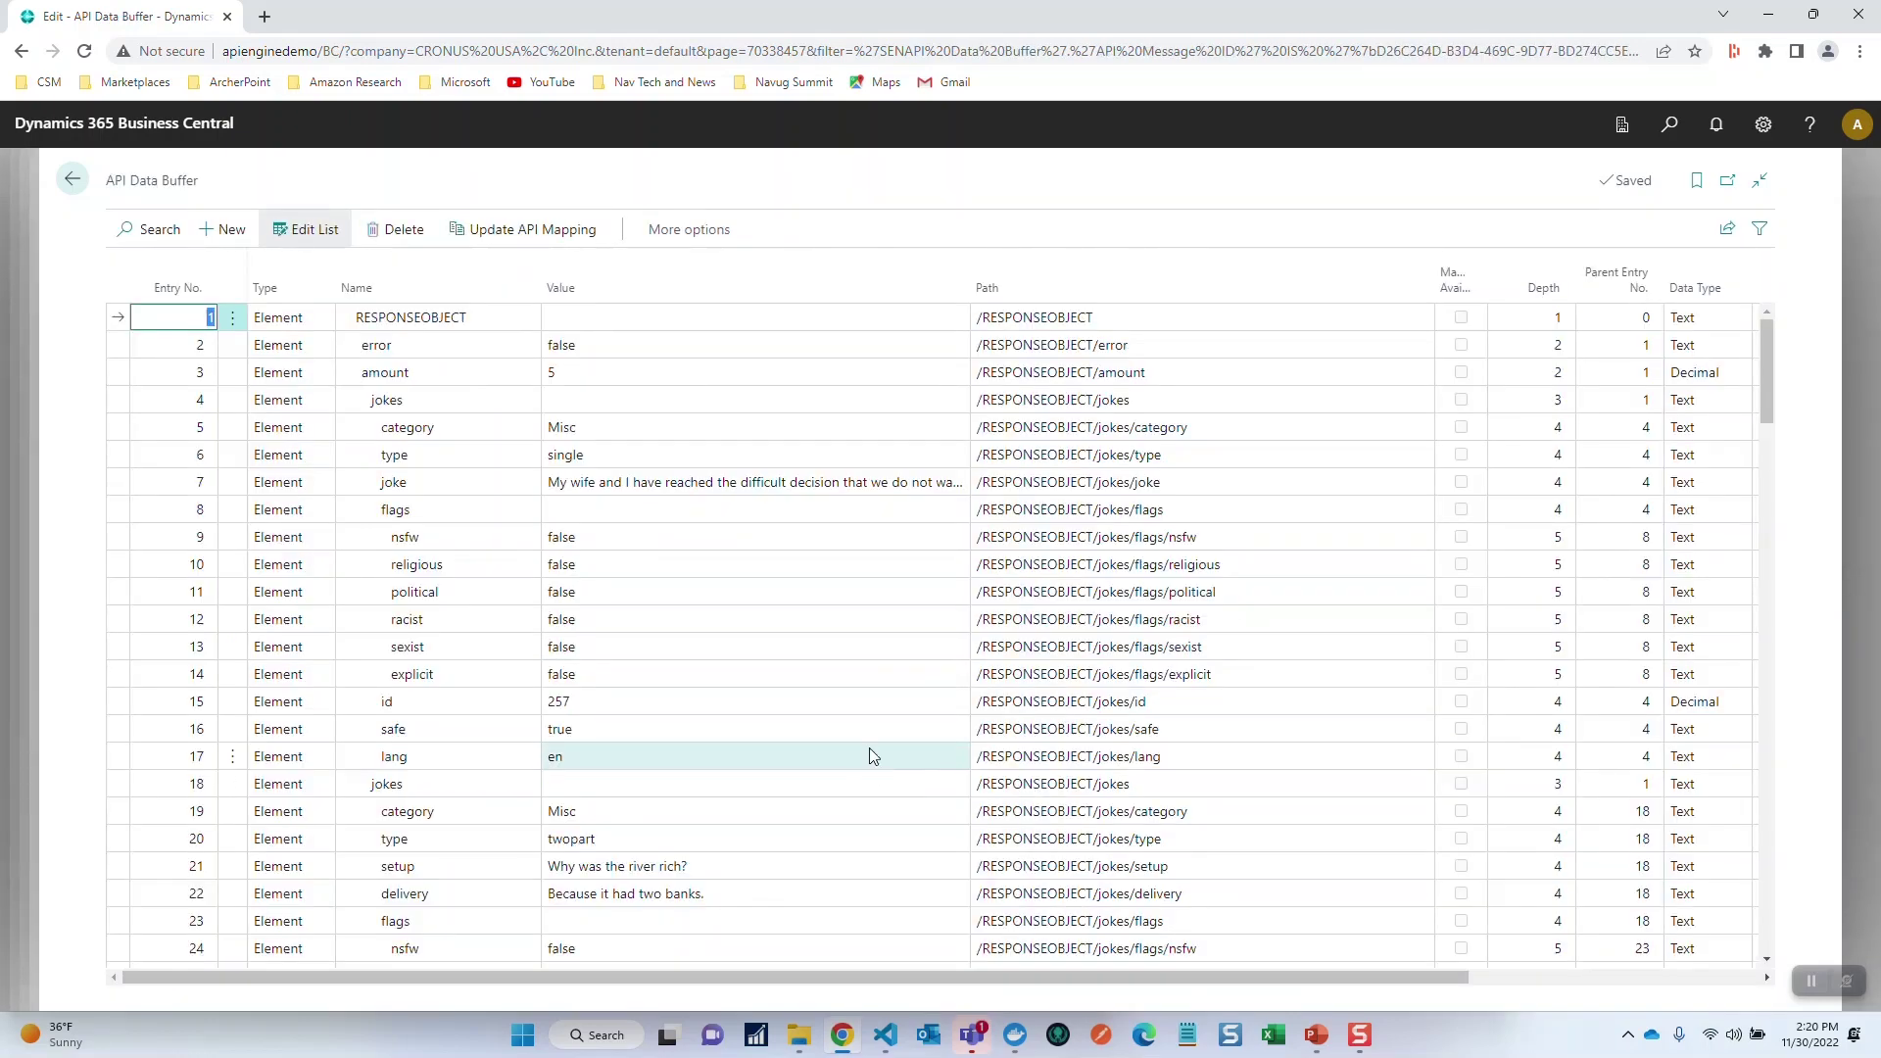
{"action": "scroll", "coordinate": [796, 576], "scroll_direction": "down", "scroll_amount": 15}
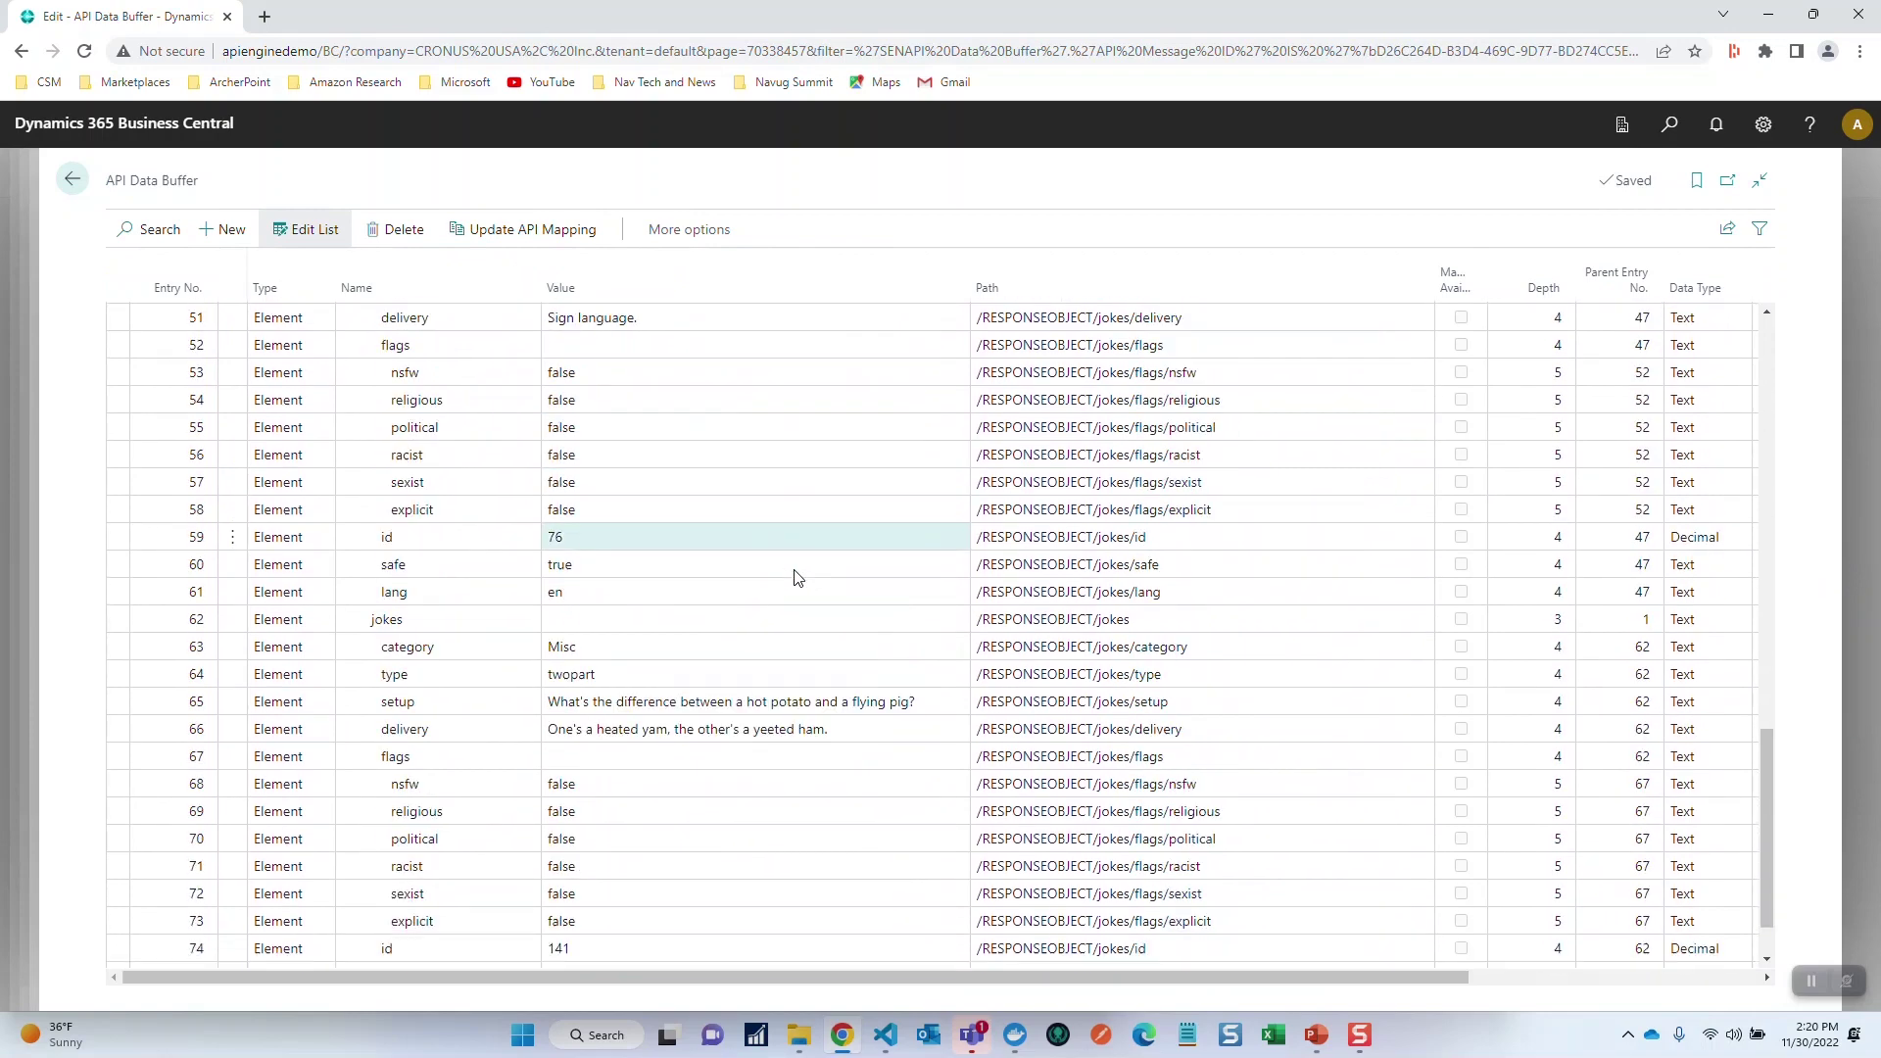
{"action": "scroll", "coordinate": [795, 576], "scroll_direction": "up", "scroll_amount": 15}
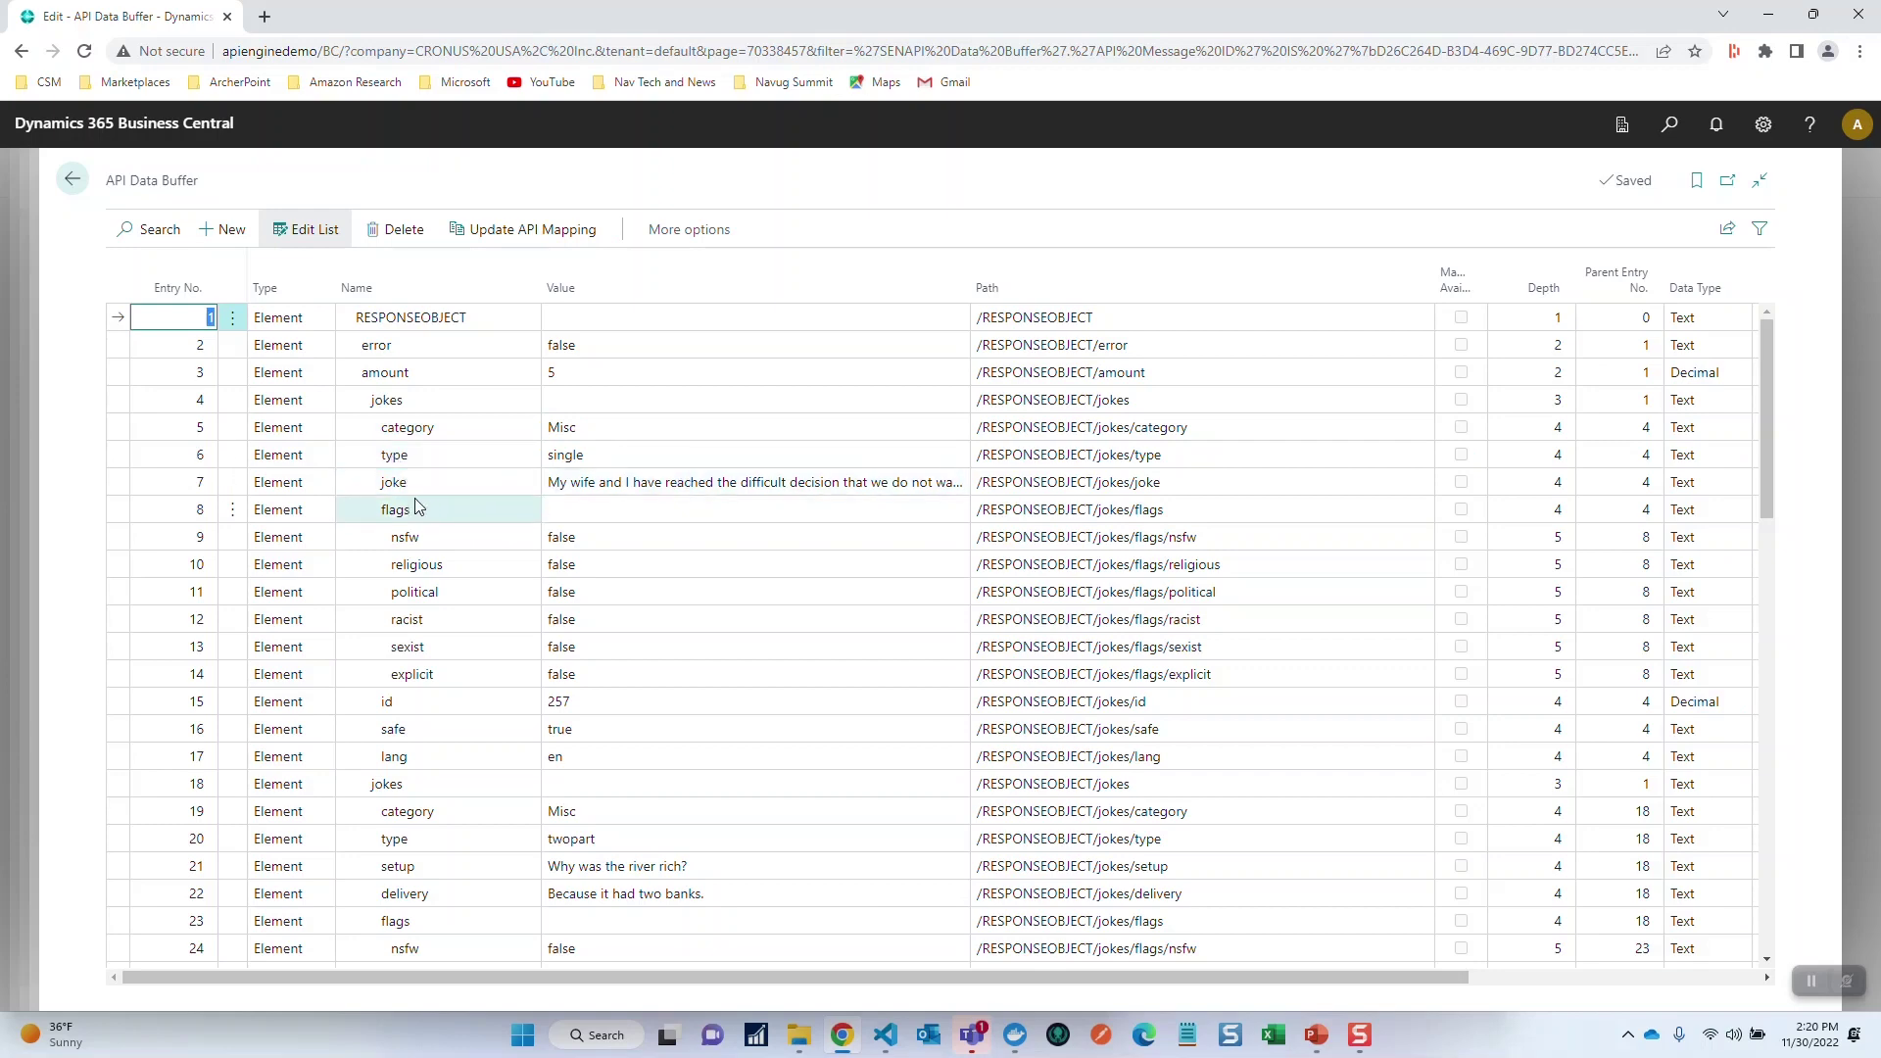
{"action": "scroll", "coordinate": [630, 538], "scroll_direction": "down", "scroll_amount": 3}
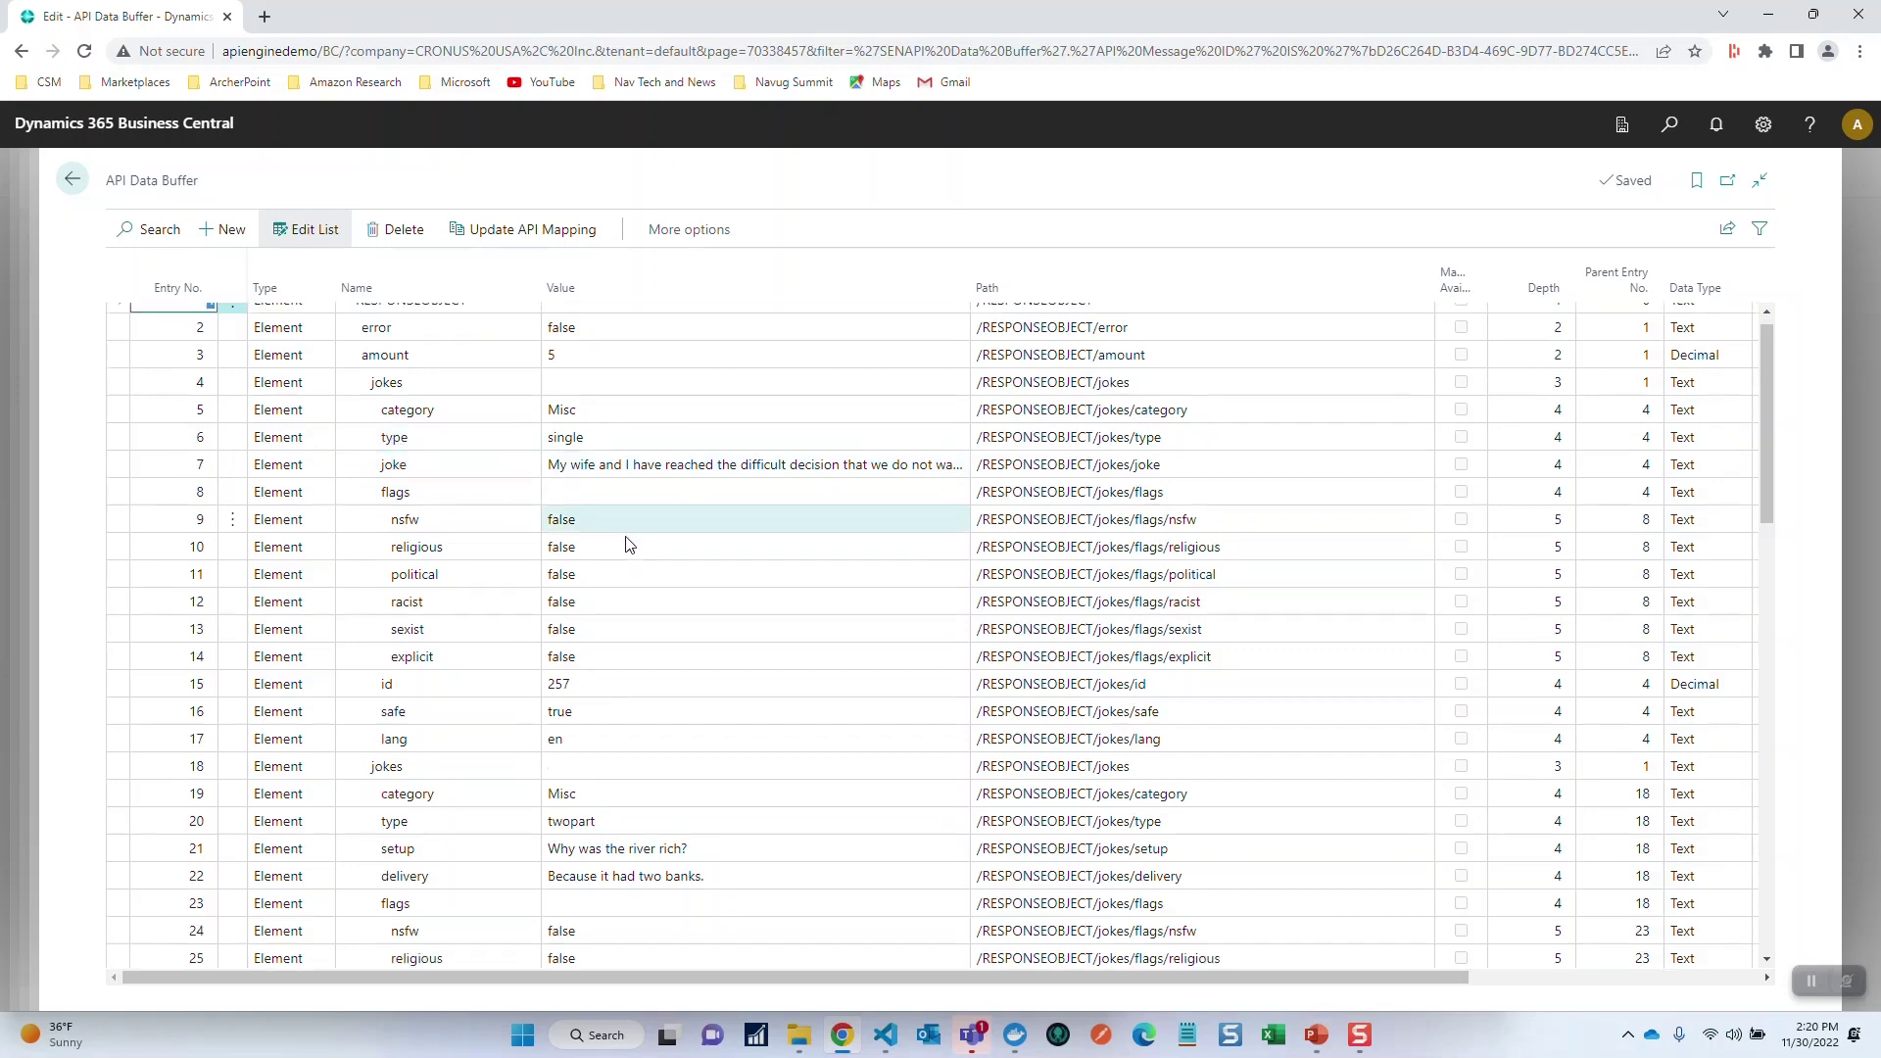
{"action": "scroll", "coordinate": [625, 536], "scroll_direction": "down", "scroll_amount": 8}
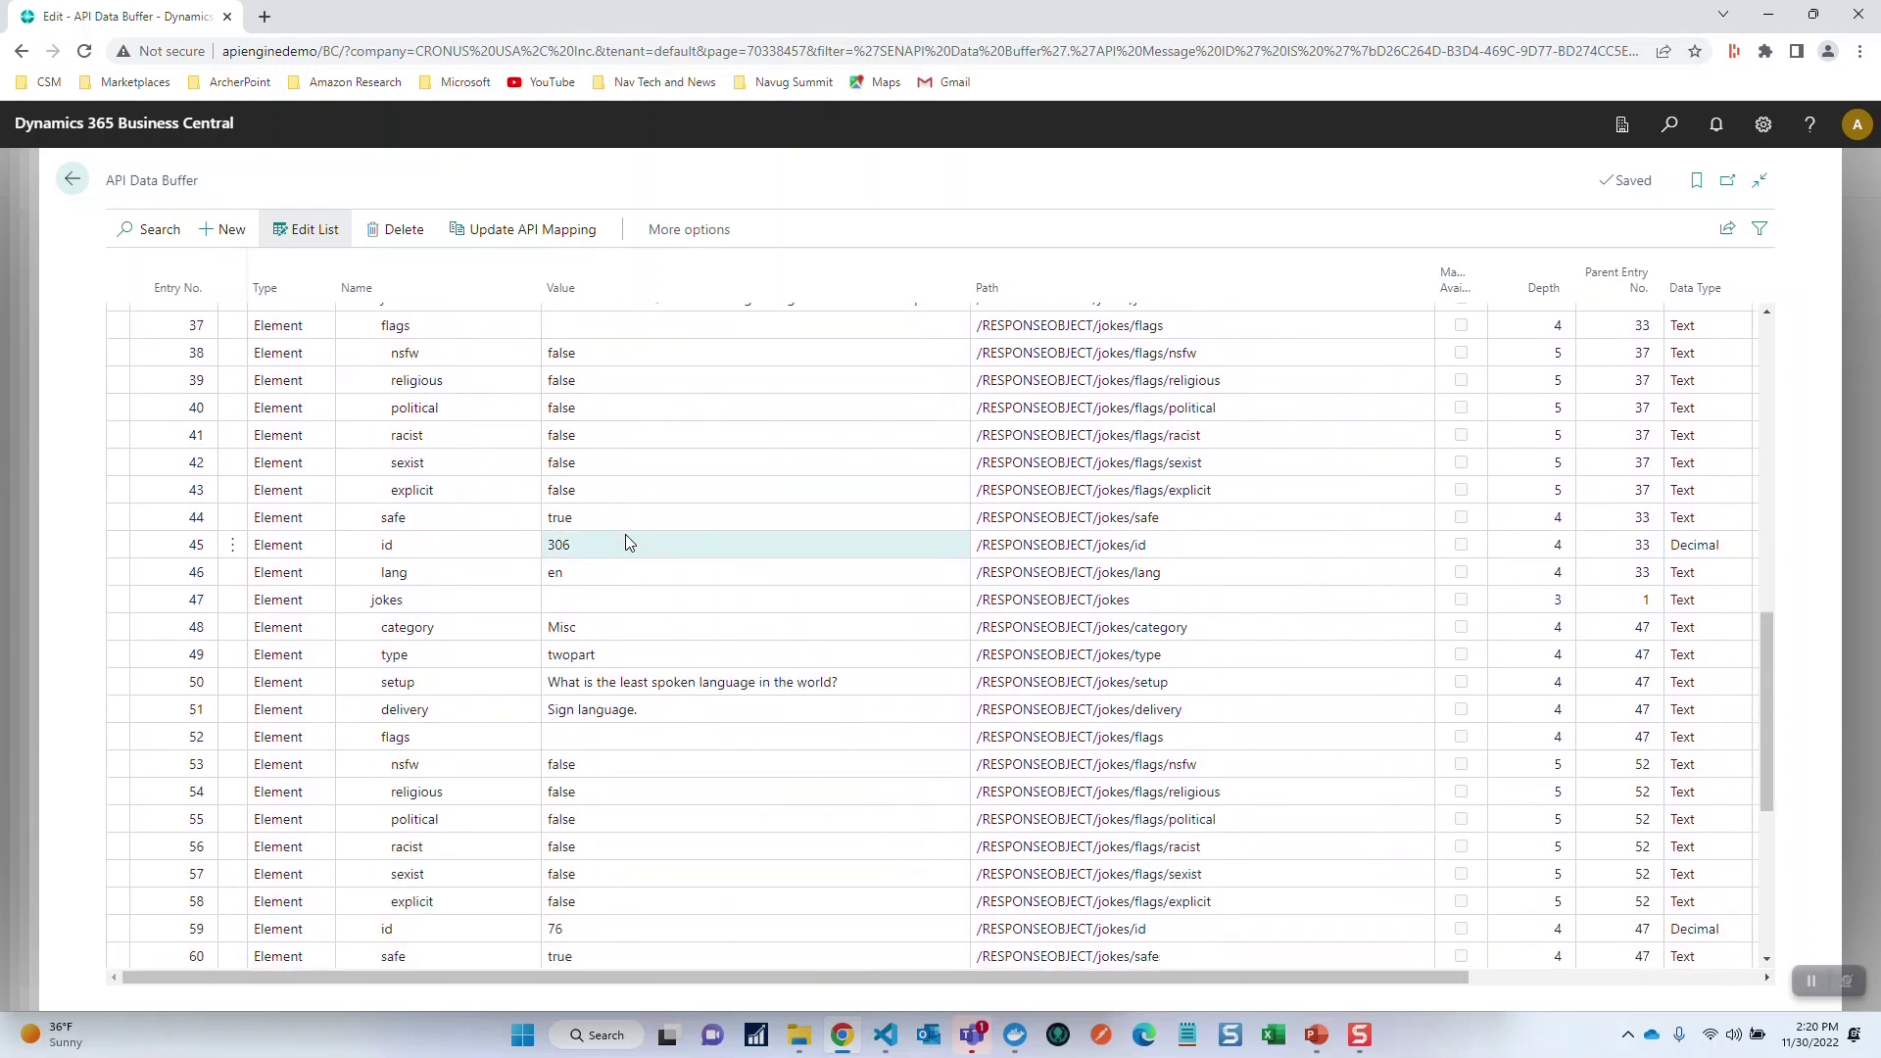
{"action": "left_click", "coordinate": [646, 658]}
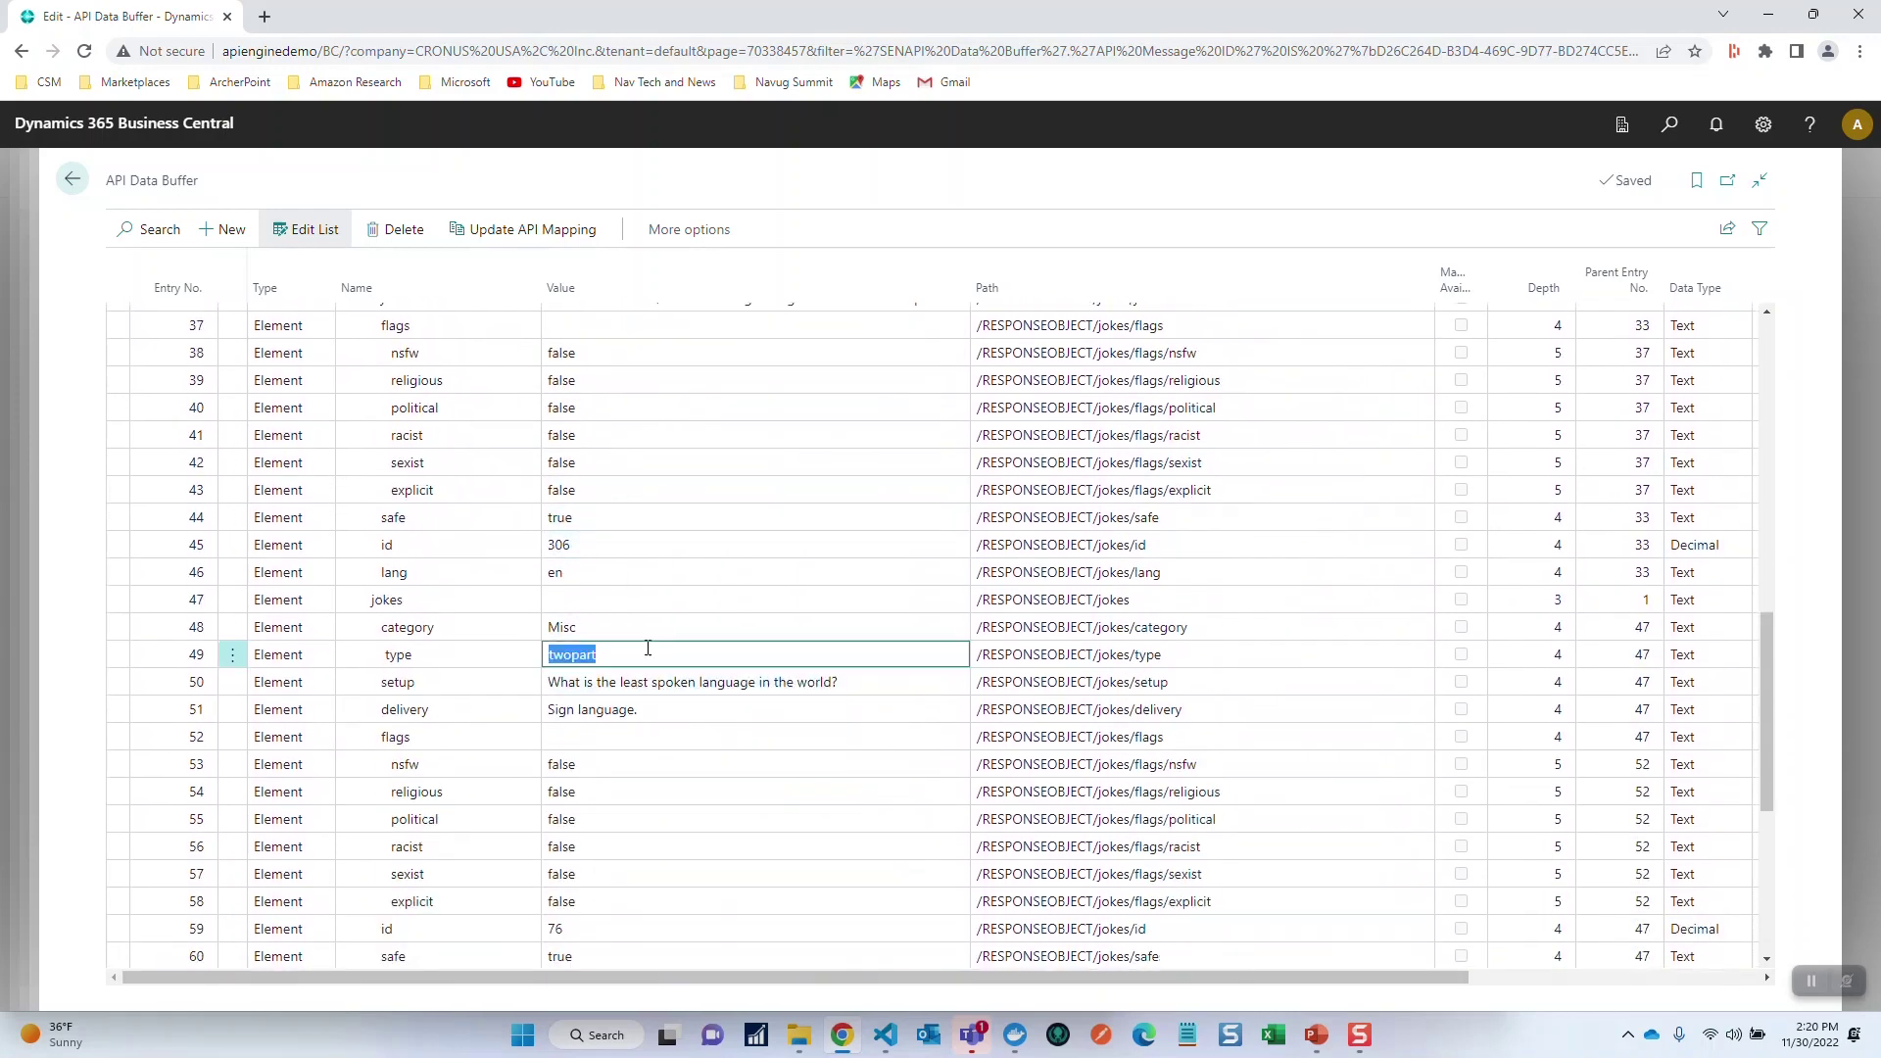
{"action": "scroll", "coordinate": [512, 875], "scroll_direction": "down", "scroll_amount": 2}
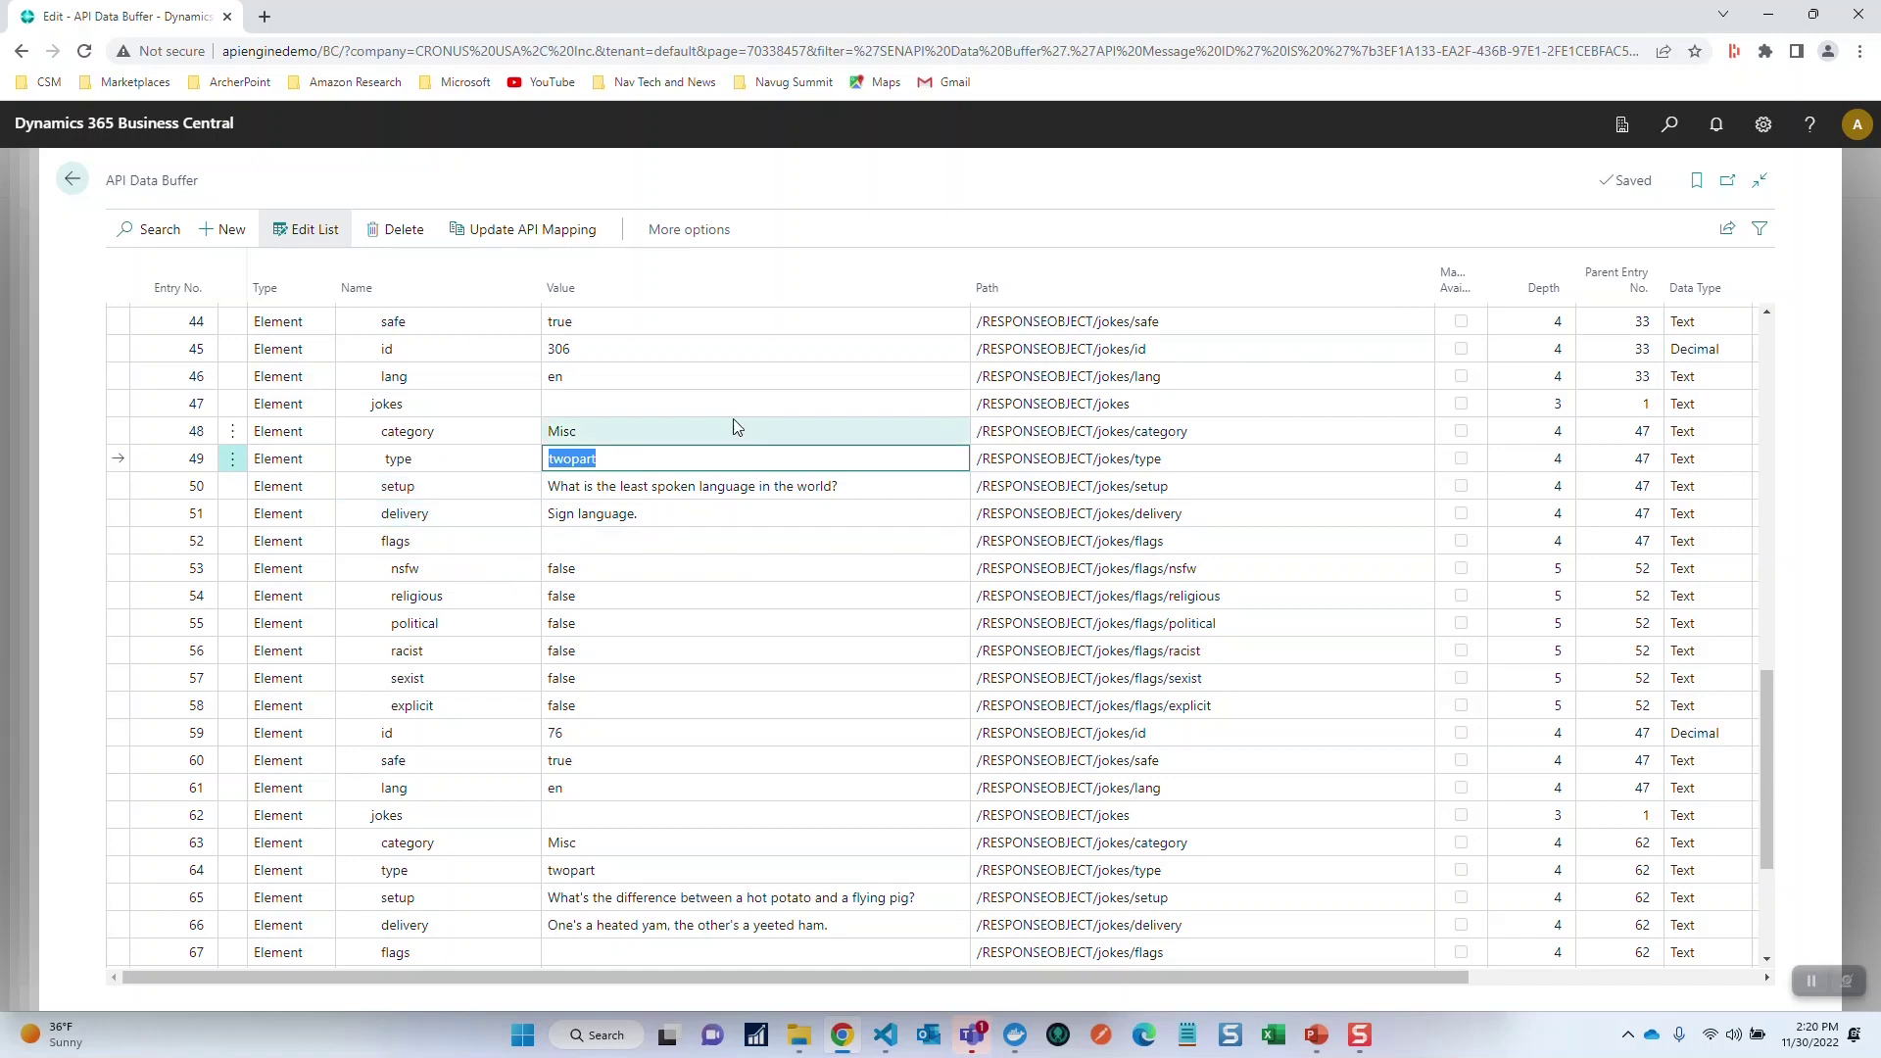
{"action": "scroll", "coordinate": [478, 425], "scroll_direction": "up", "scroll_amount": 12}
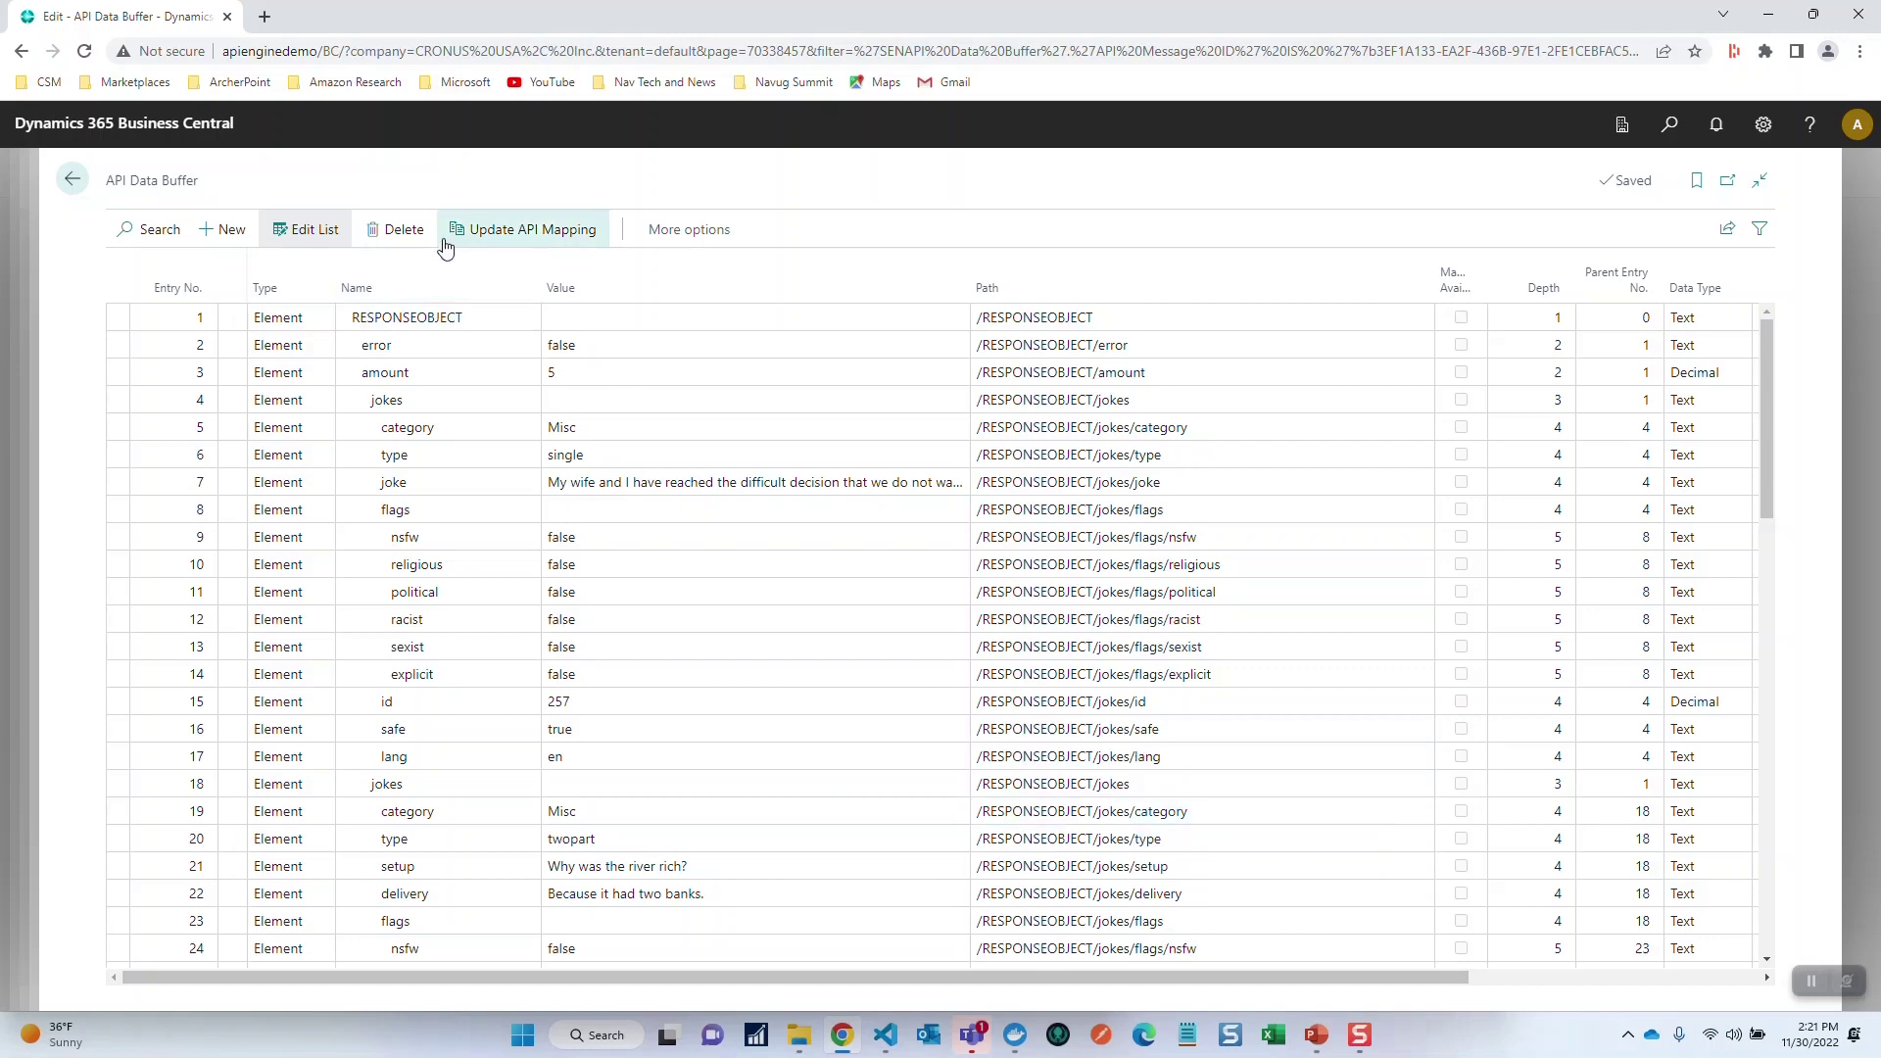
Run Update API Mapping from the data buffer and go back to the API Message card
{"action": "left_click", "coordinate": [497, 235]}
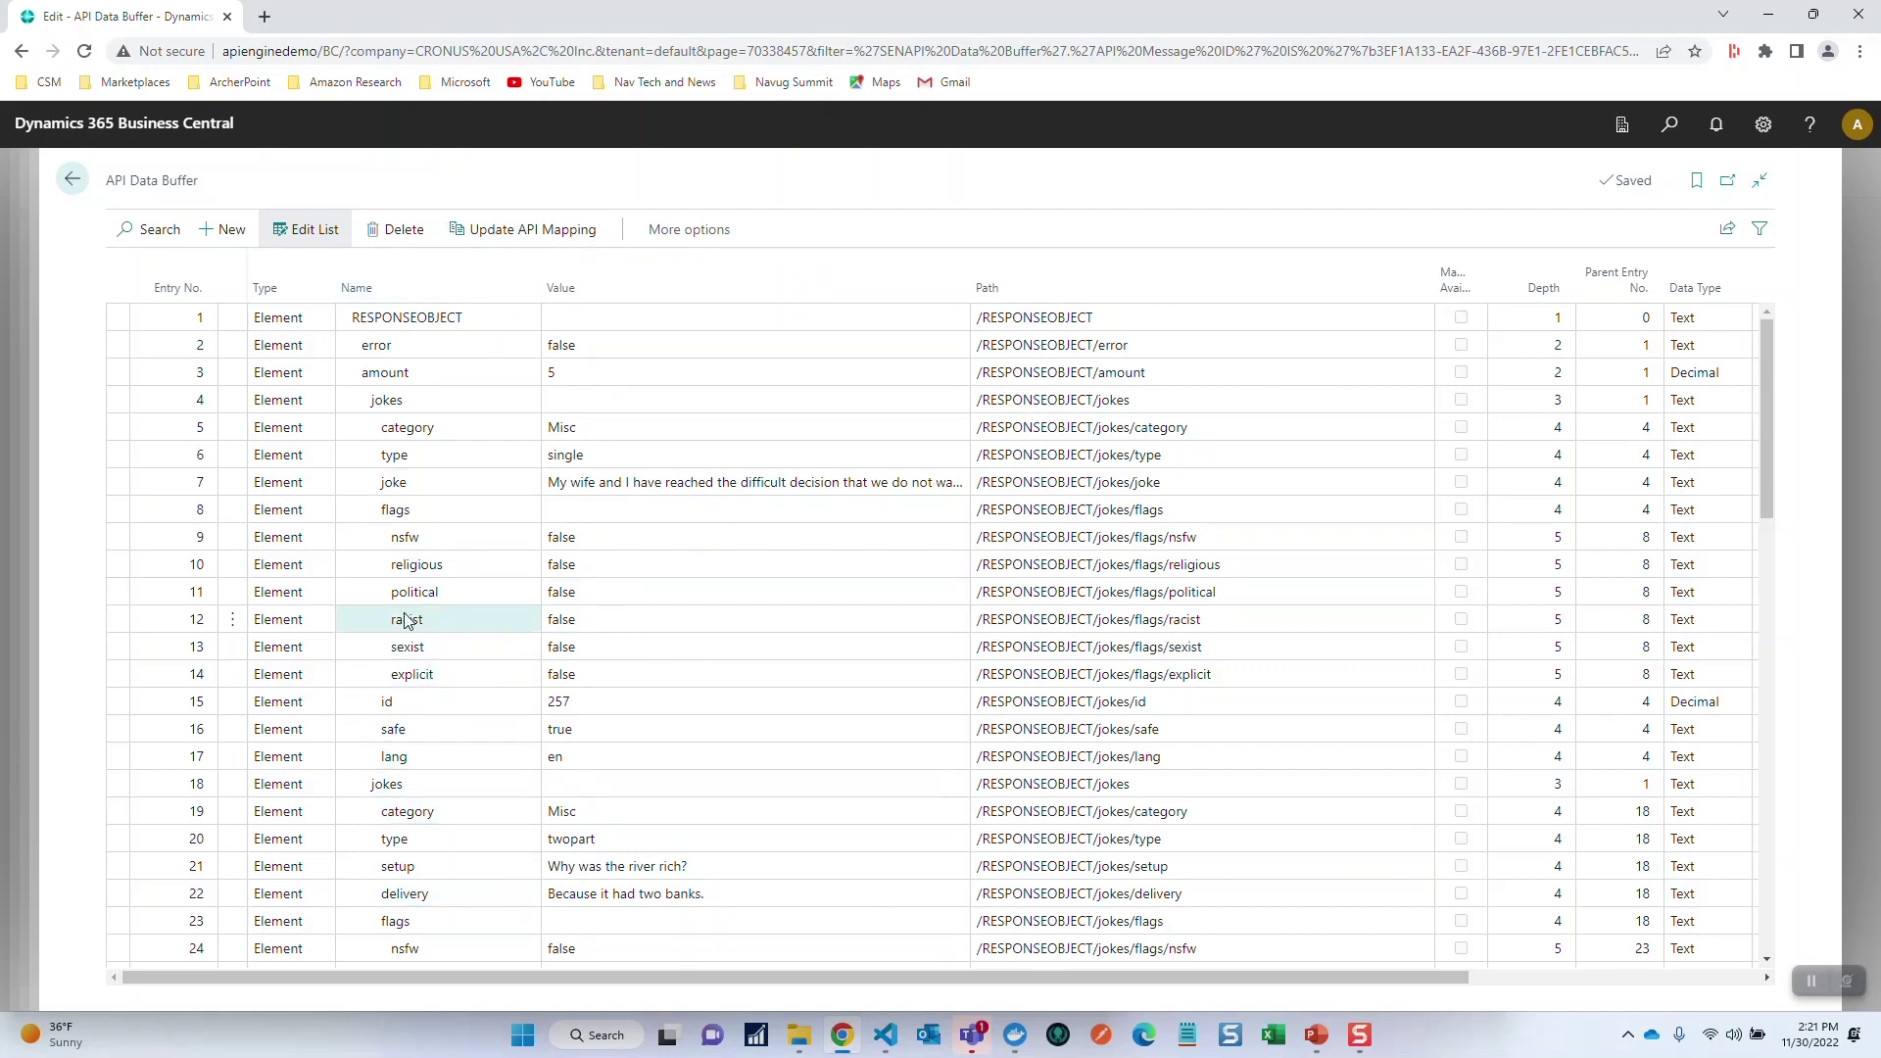
{"action": "left_click", "coordinate": [79, 188]}
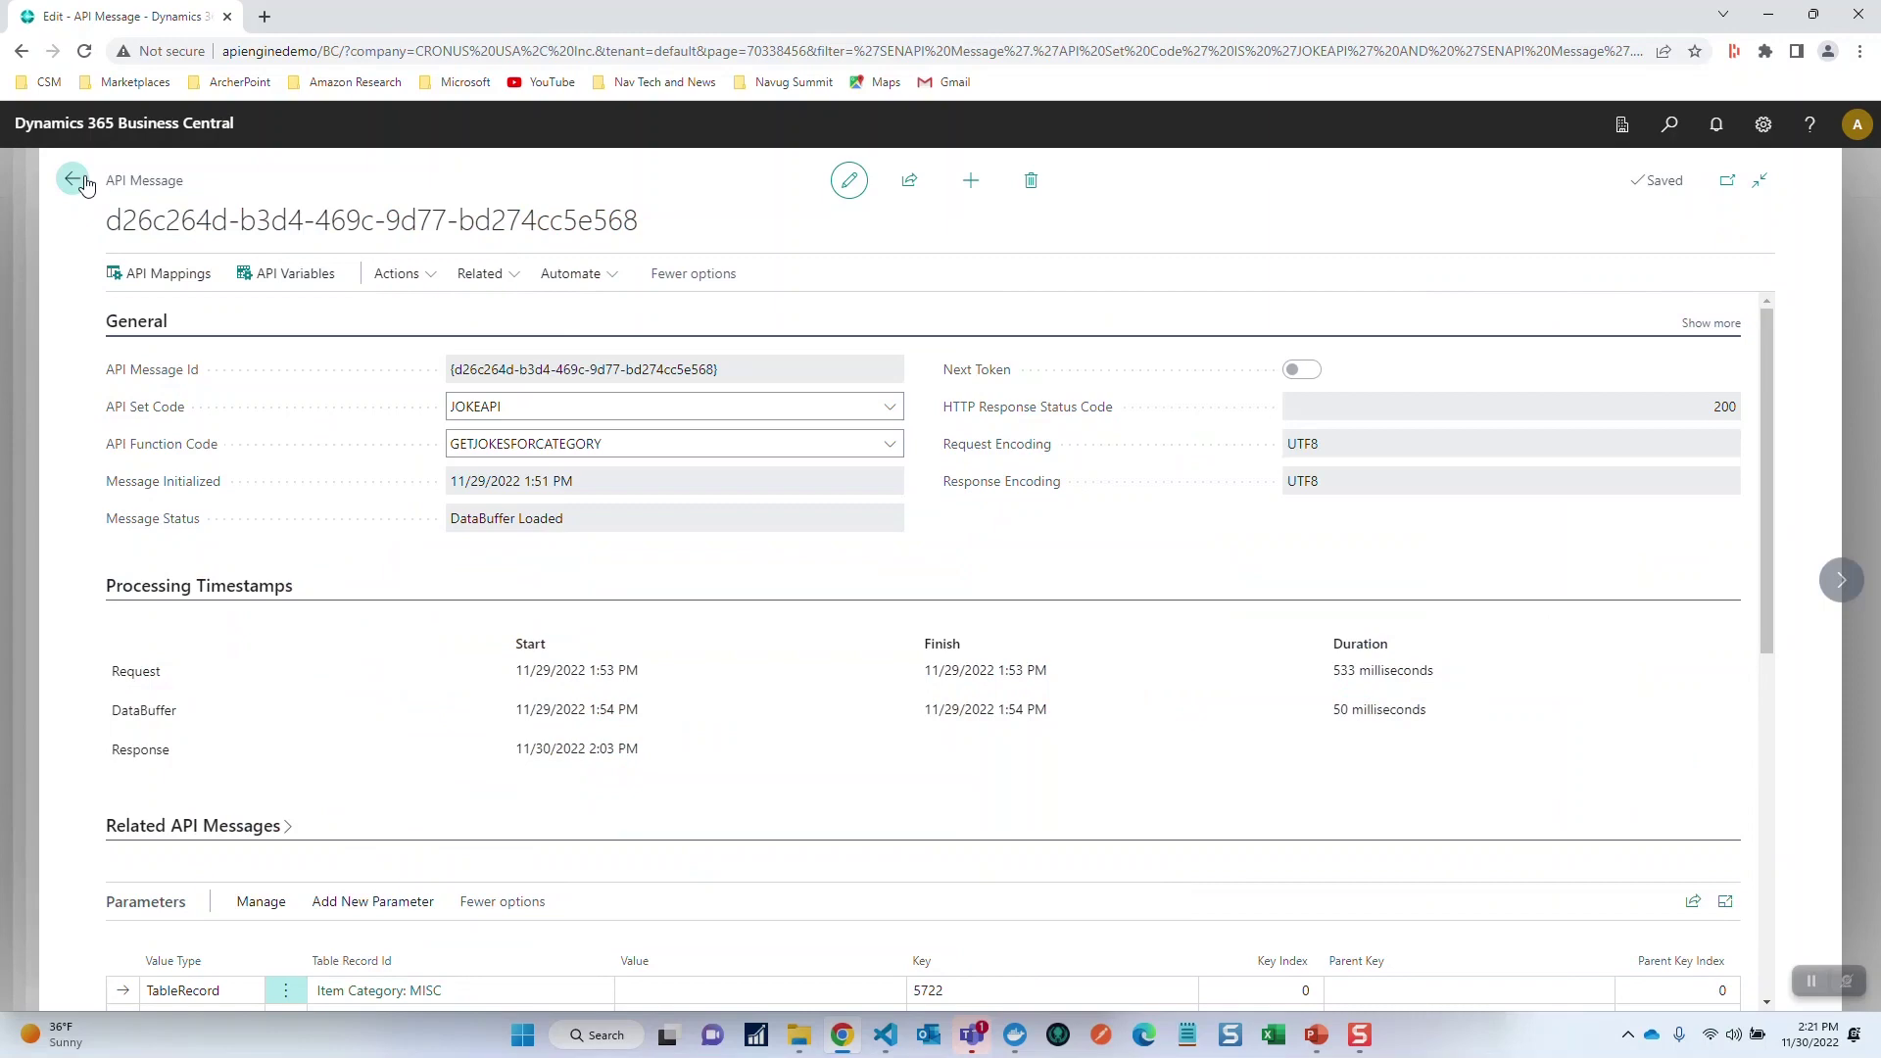
Go back to API Functions and show the API Mappings for GETJOKESFORCATEGORY
{"action": "left_click", "coordinate": [85, 186]}
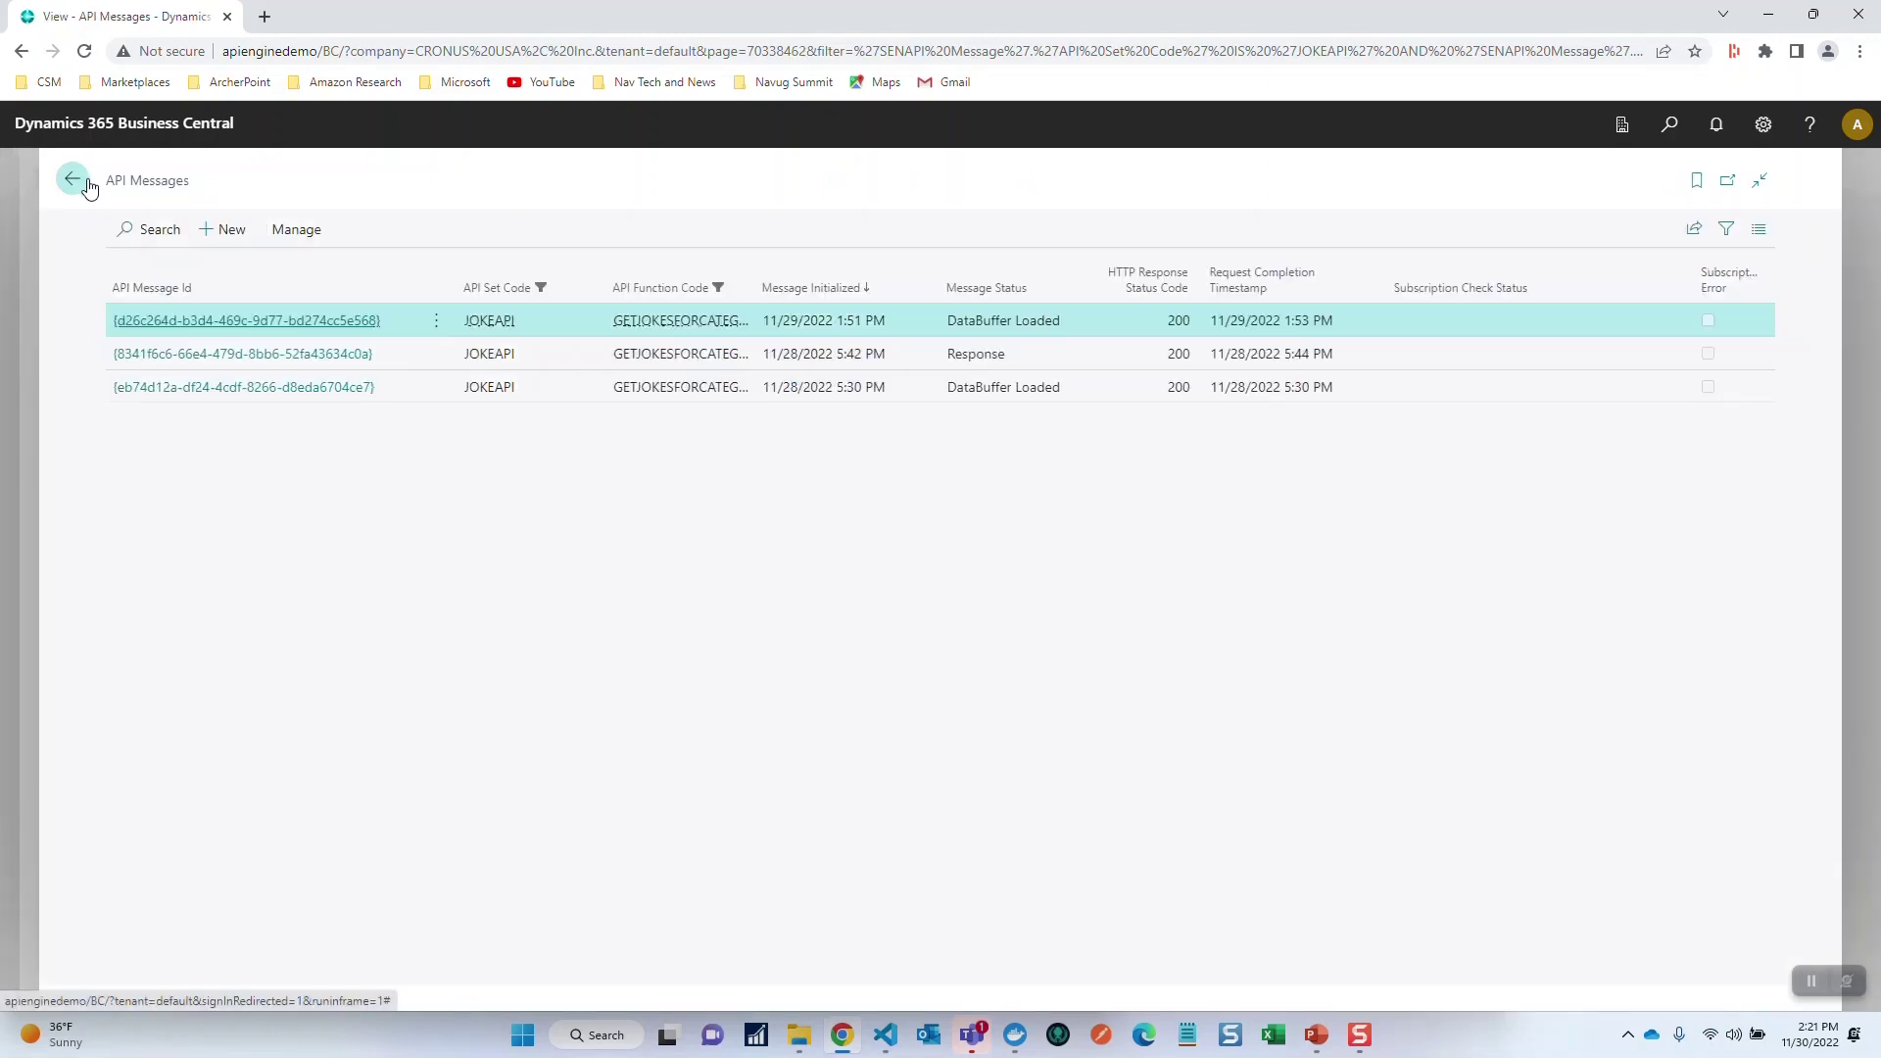
{"action": "left_click", "coordinate": [73, 180]}
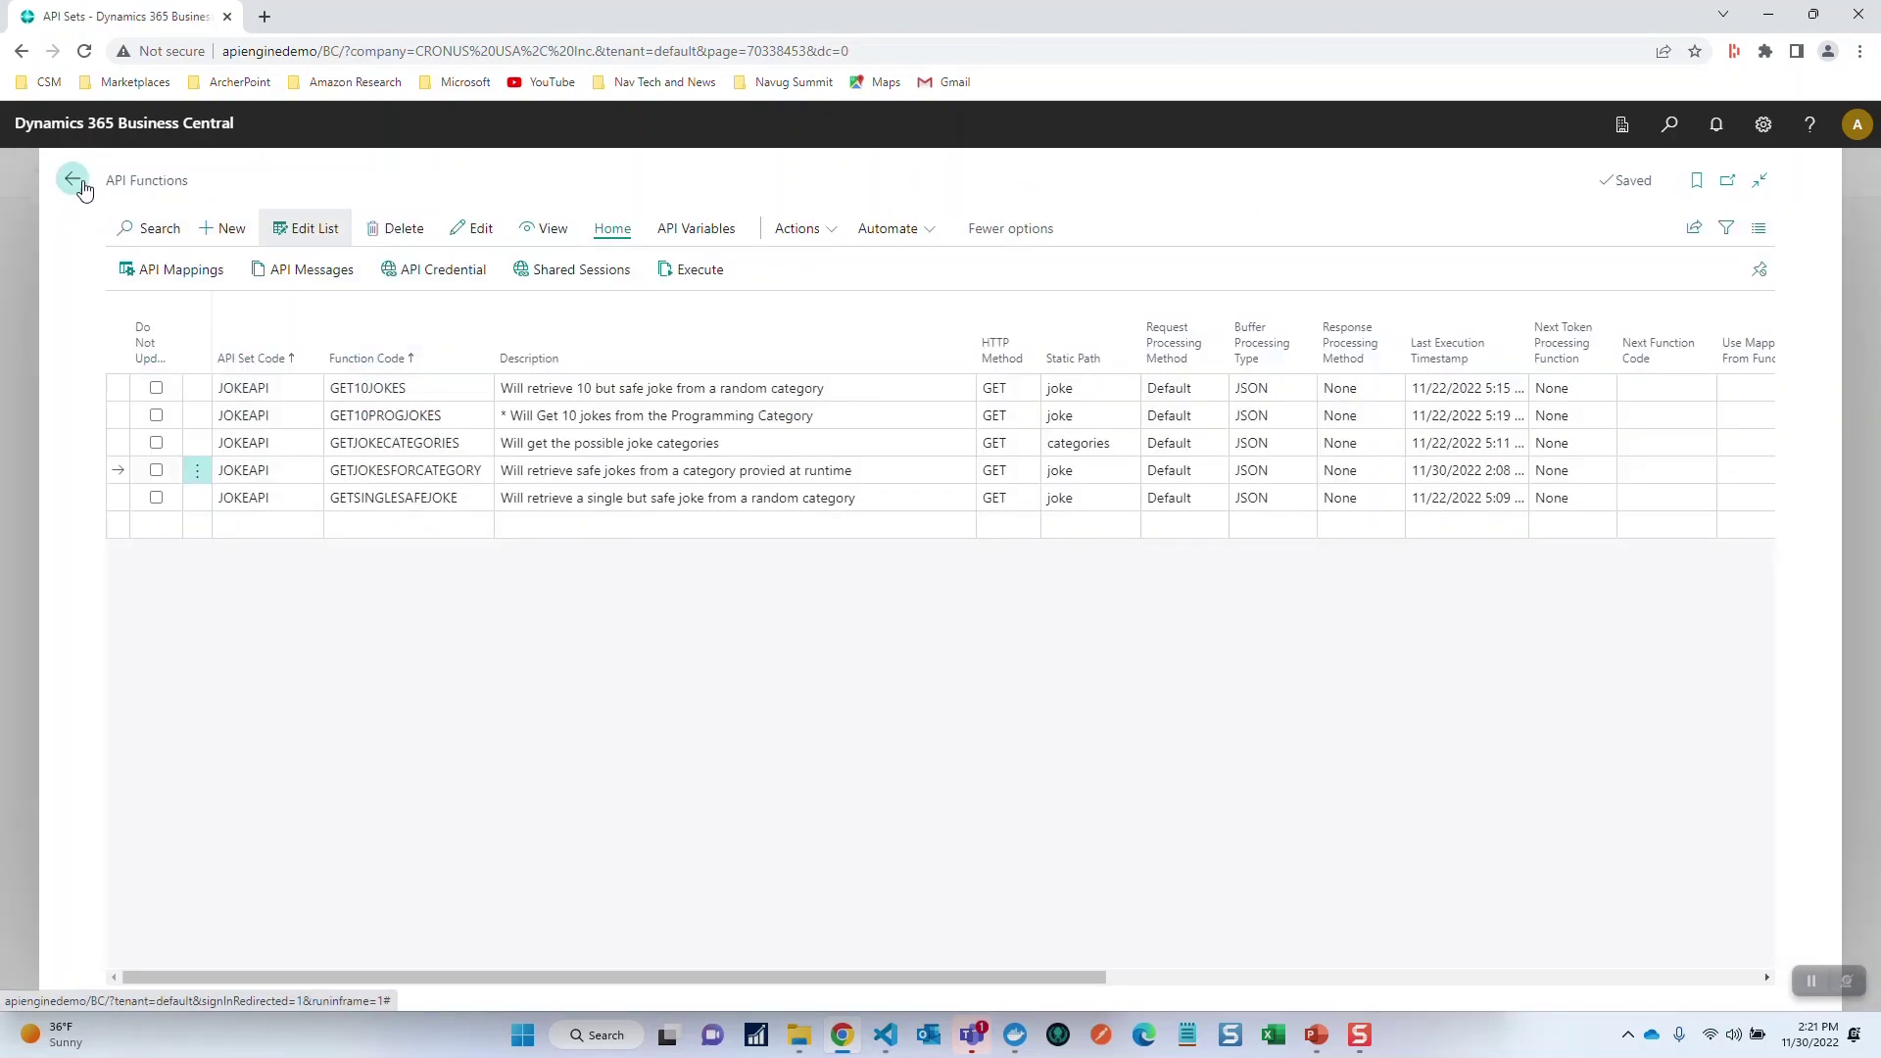
{"action": "left_click", "coordinate": [159, 270]}
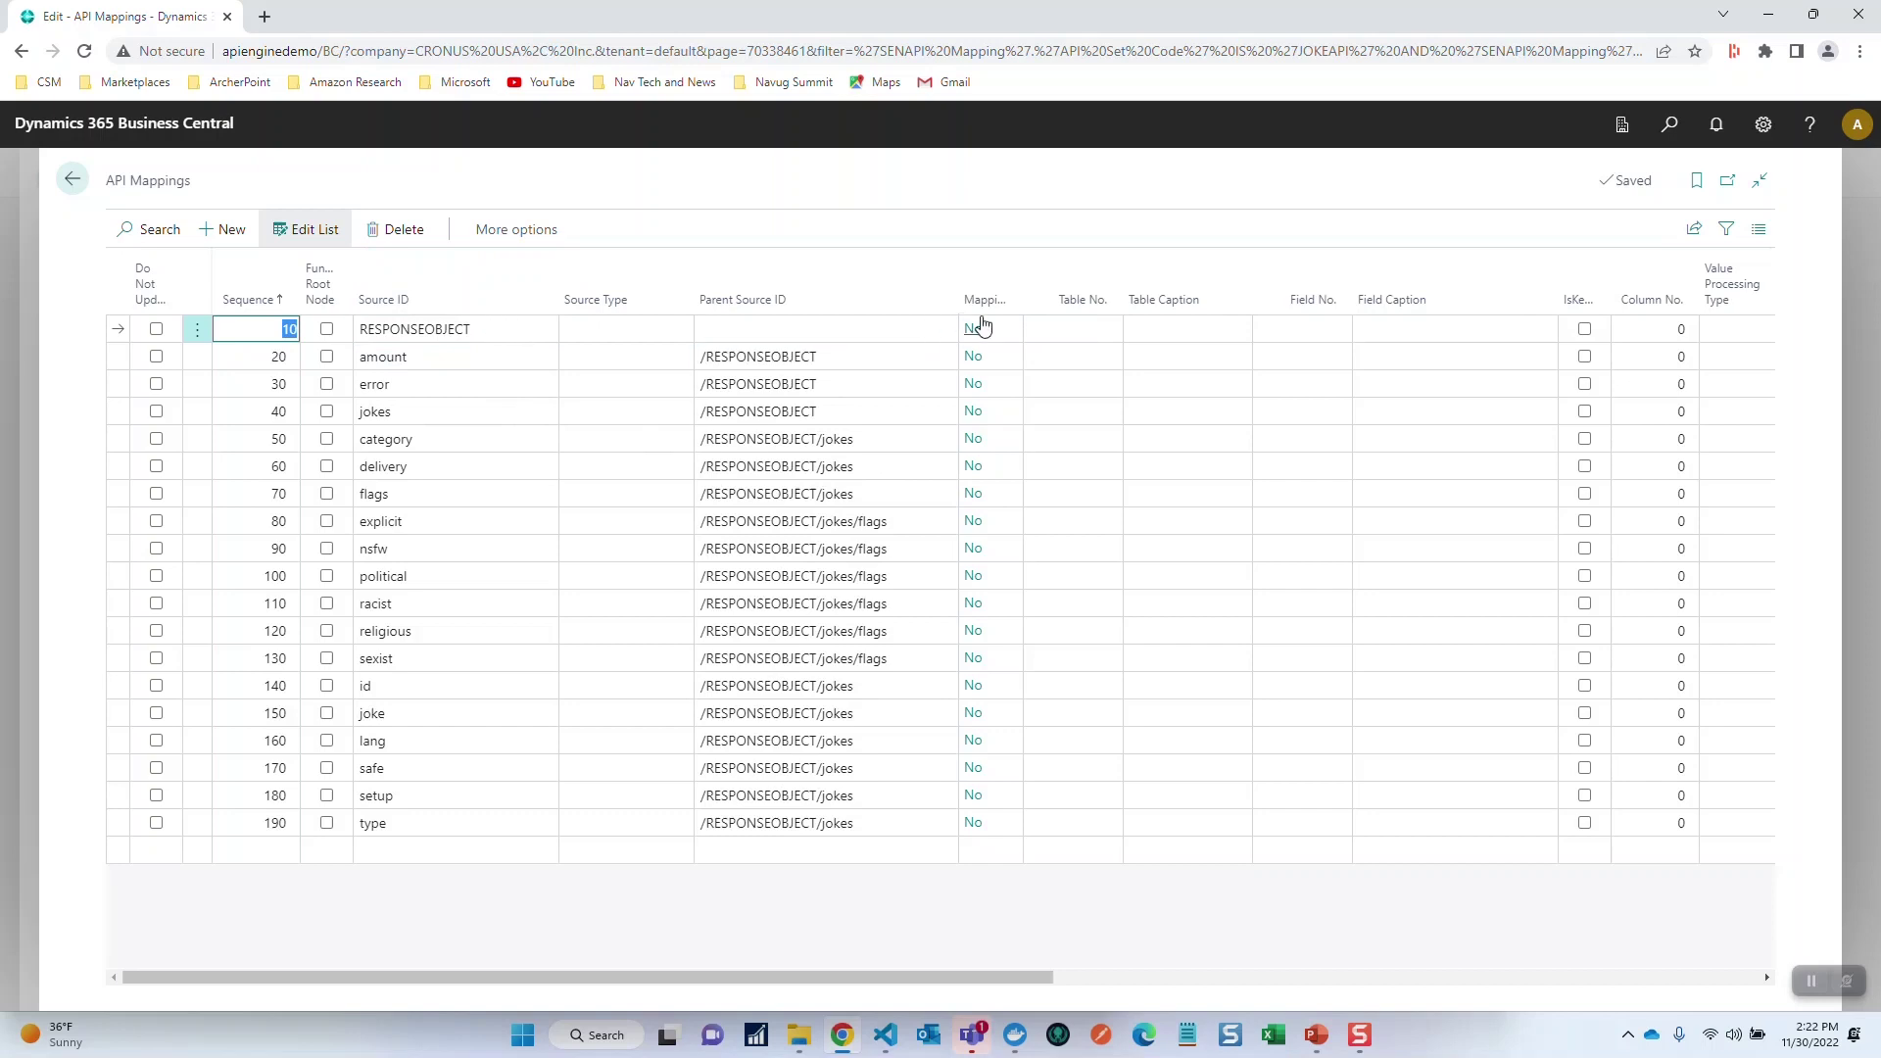
Mark RESPONSEOBJECT as the root TableNode and map it to table 7, Standard Text
{"action": "left_click", "coordinate": [326, 330]}
{"action": "left_click", "coordinate": [686, 331]}
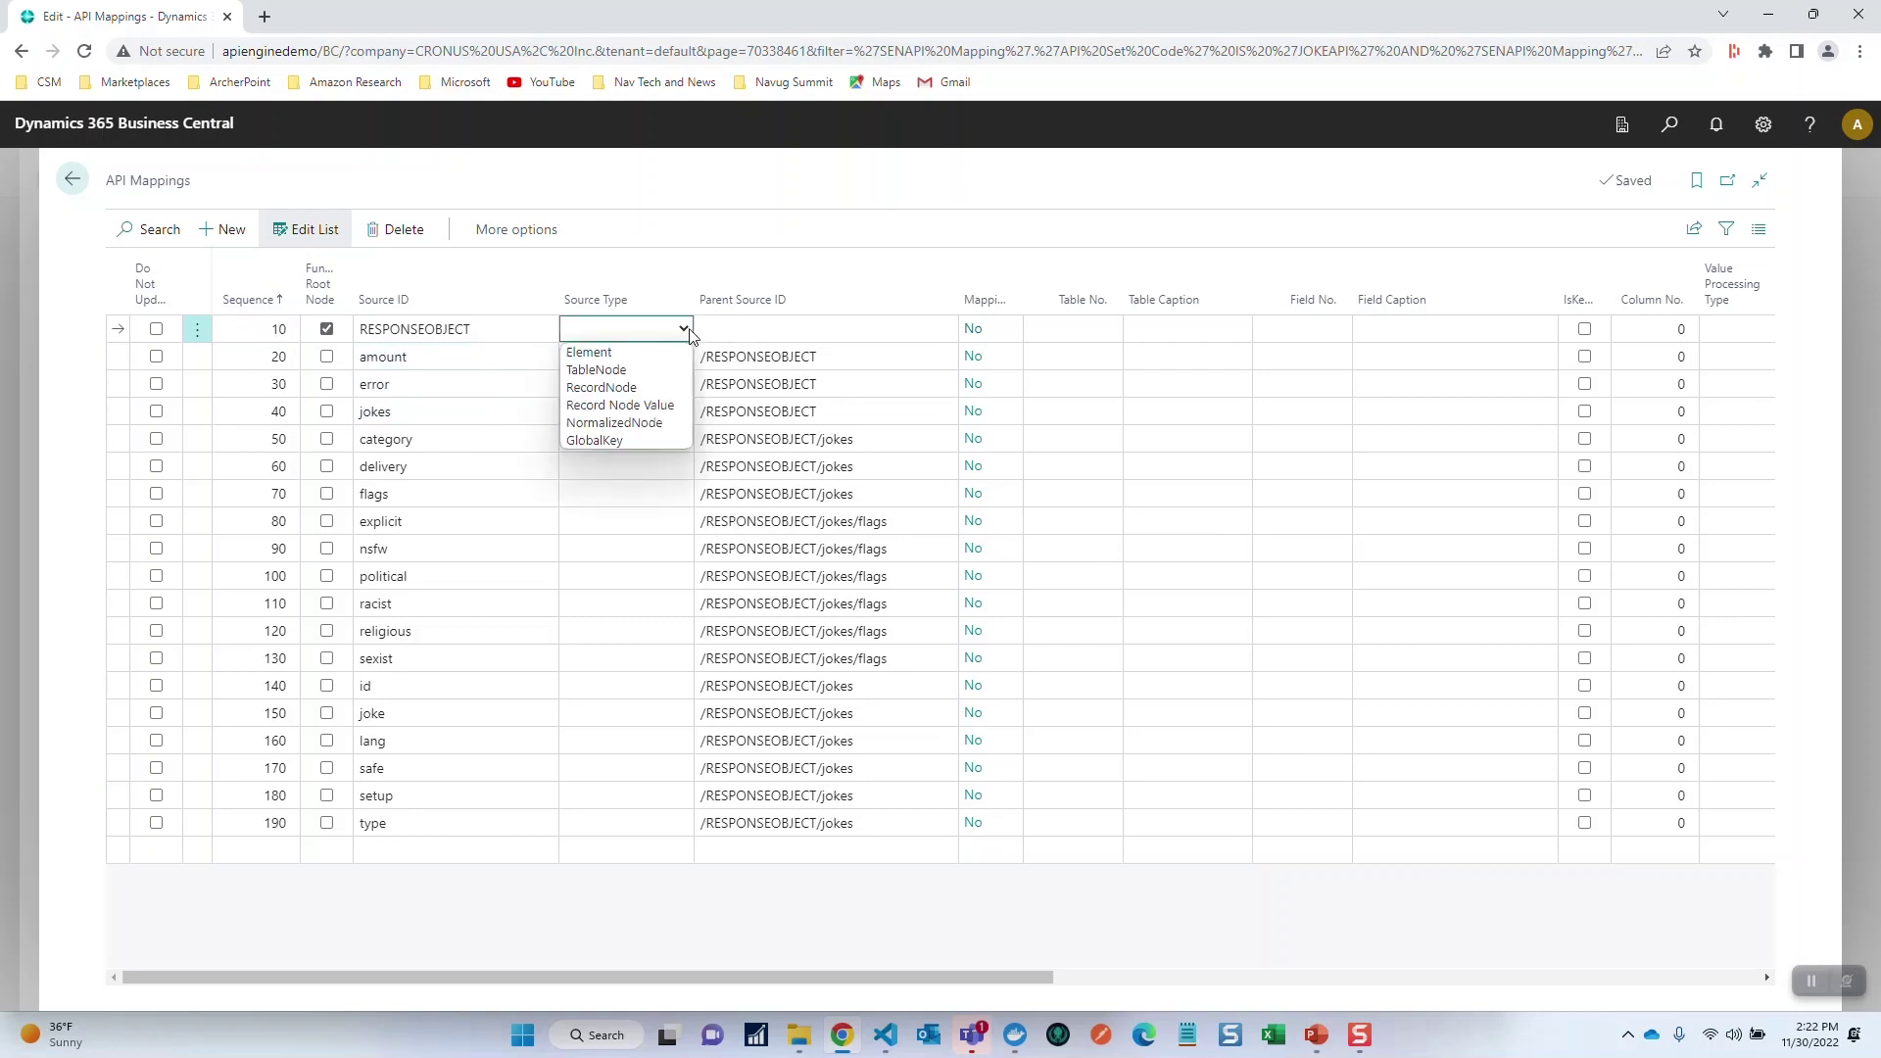
{"action": "left_click", "coordinate": [628, 370]}
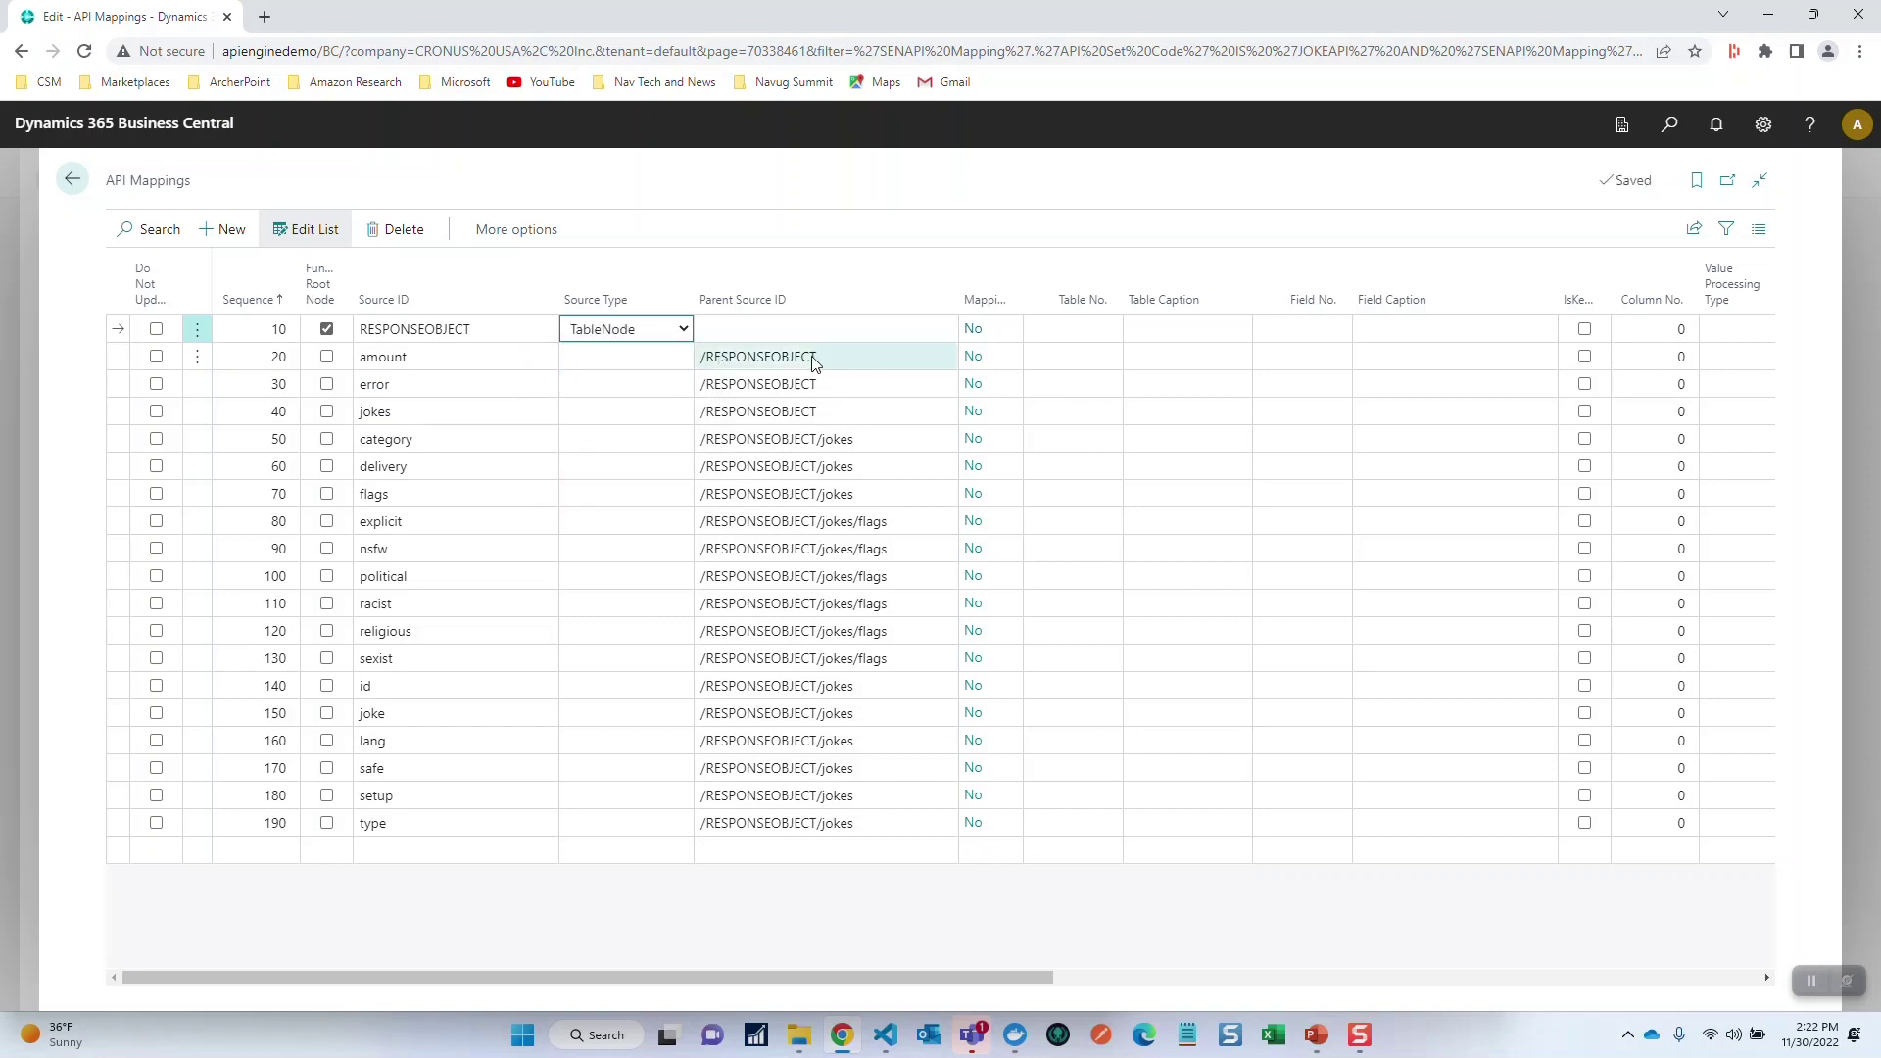
{"action": "key", "text": "Tab"}
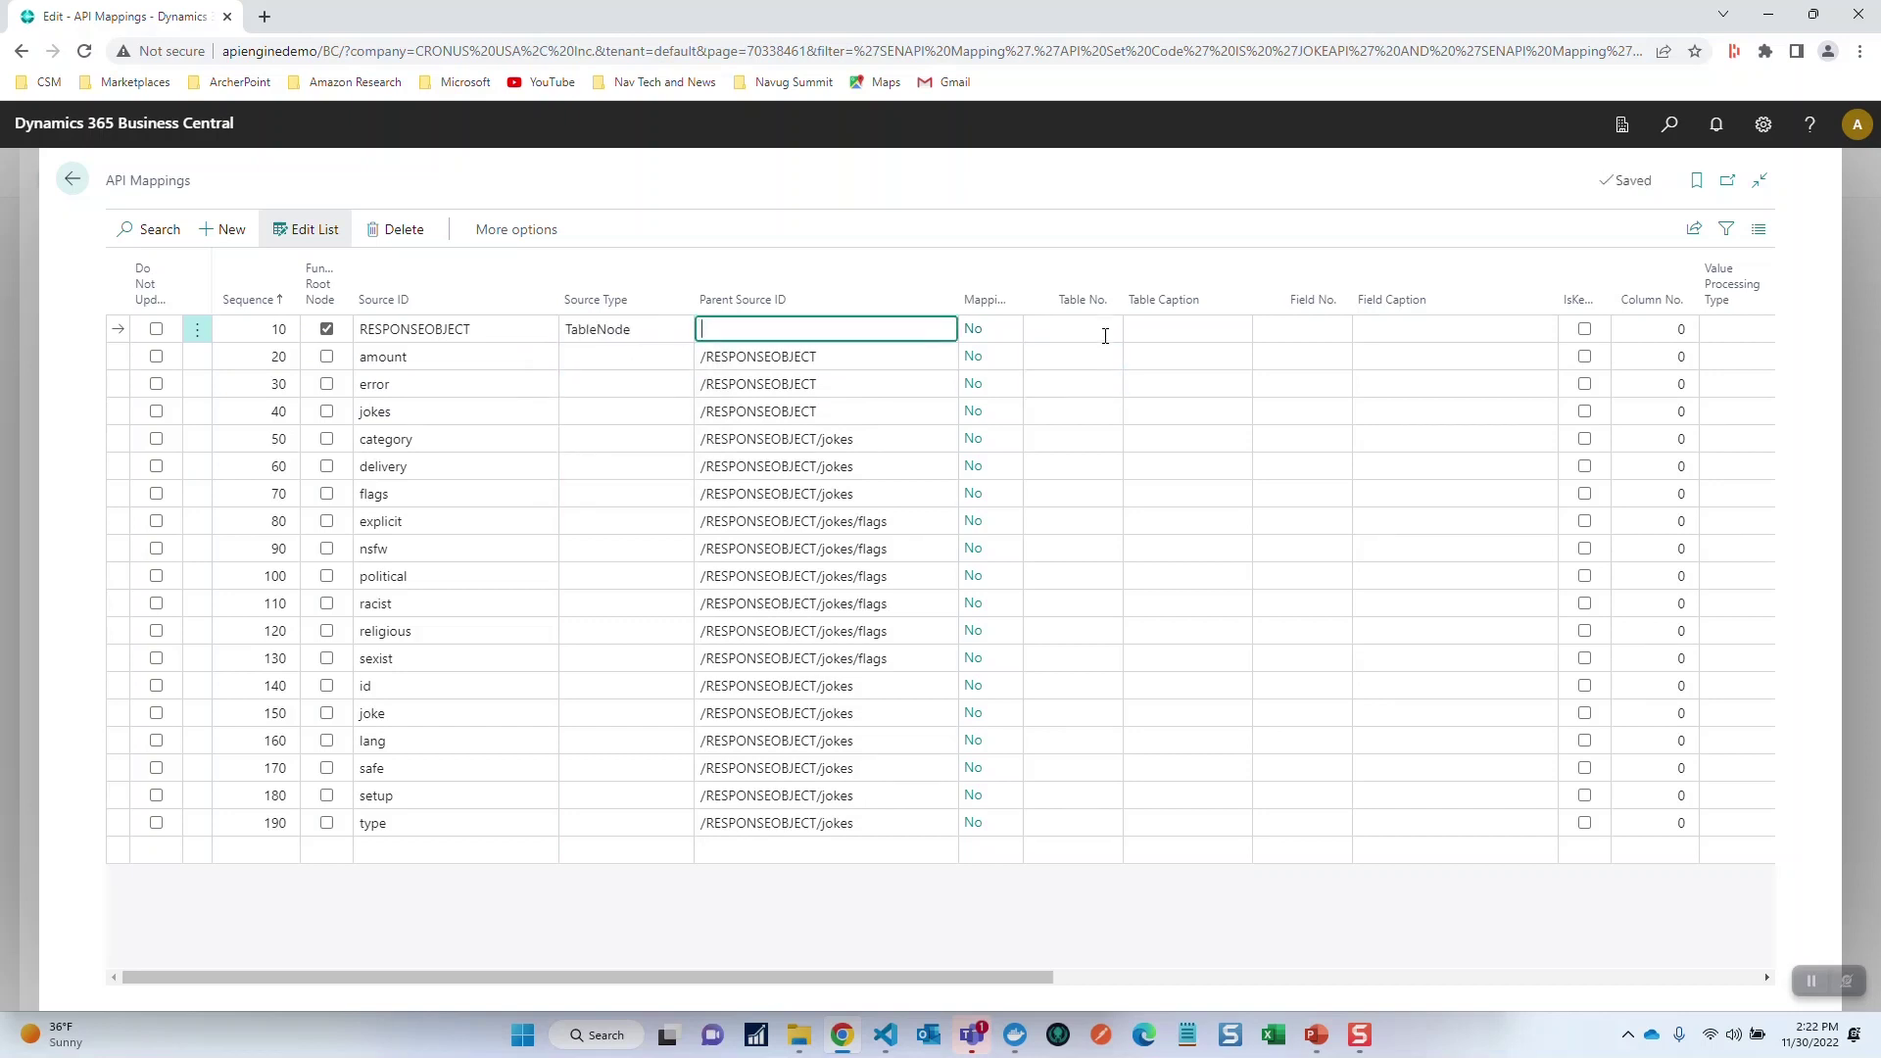
{"action": "left_click", "coordinate": [1105, 336]}
{"action": "left_click", "coordinate": [1117, 336]}
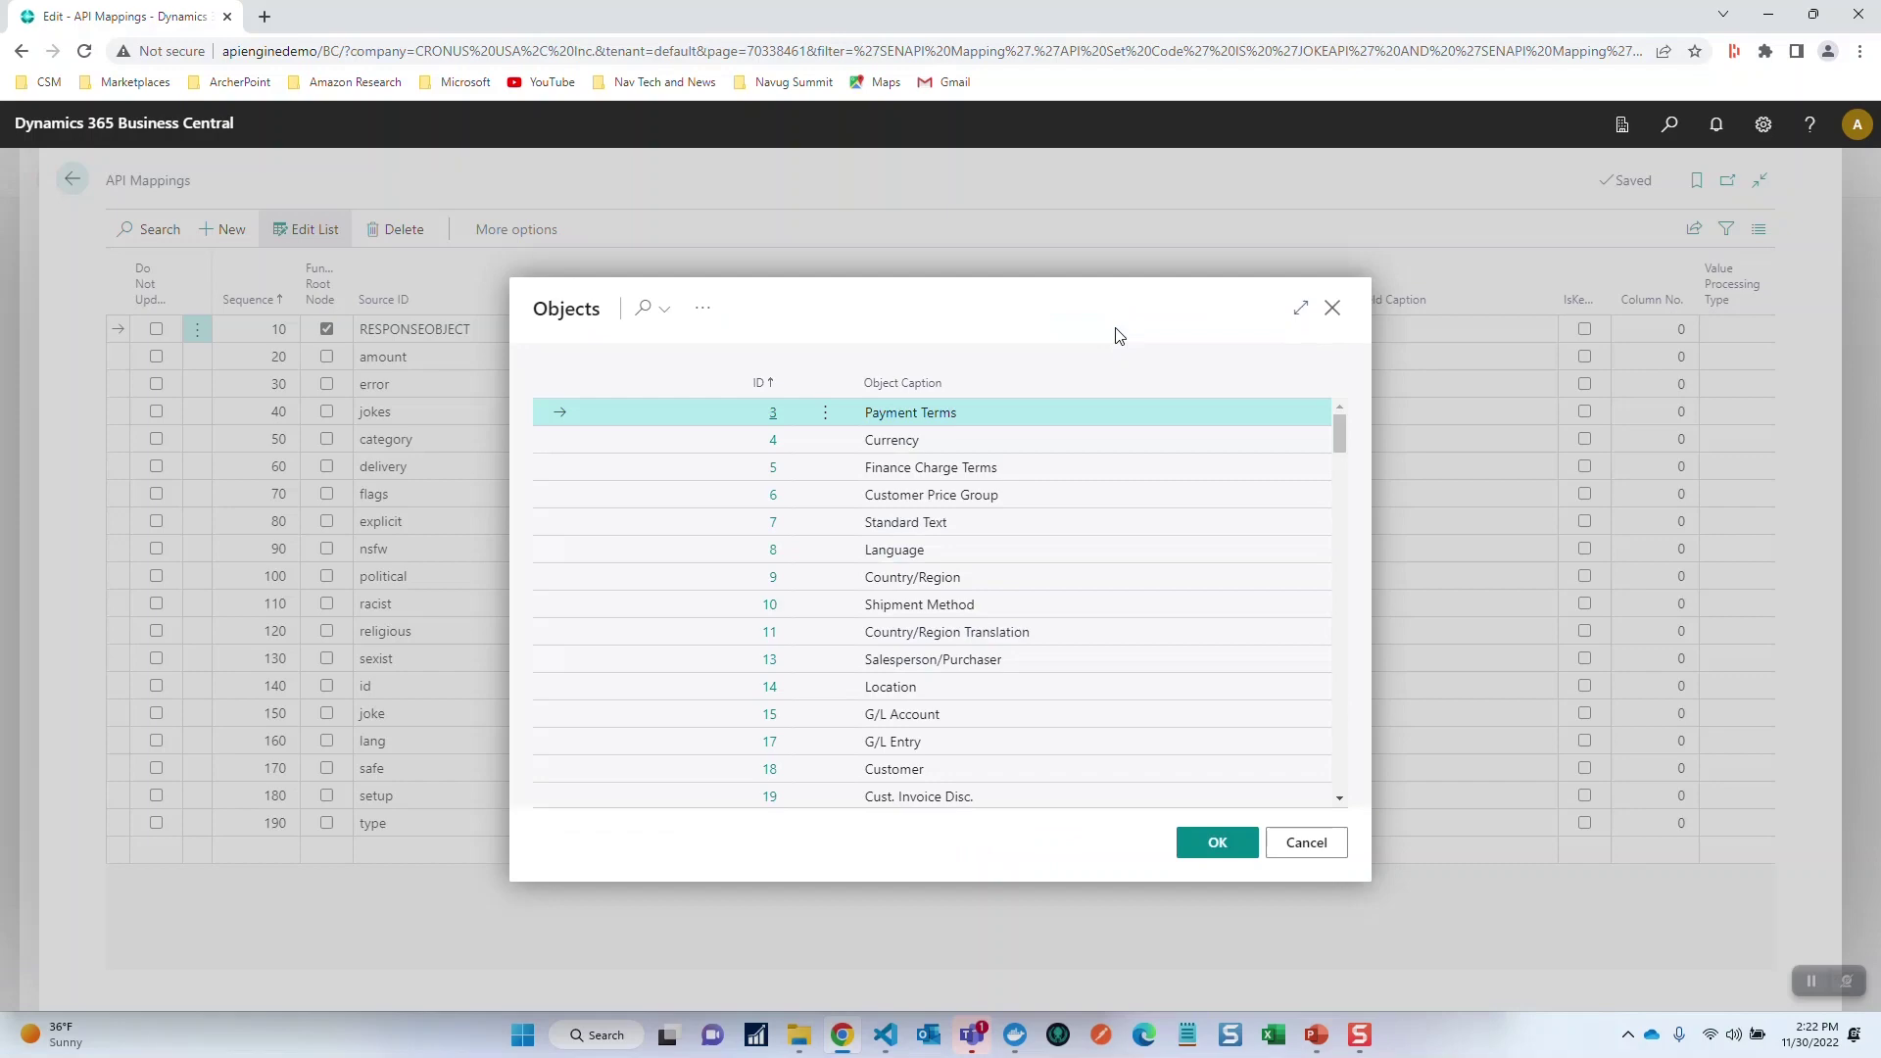
{"action": "left_click", "coordinate": [769, 529]}
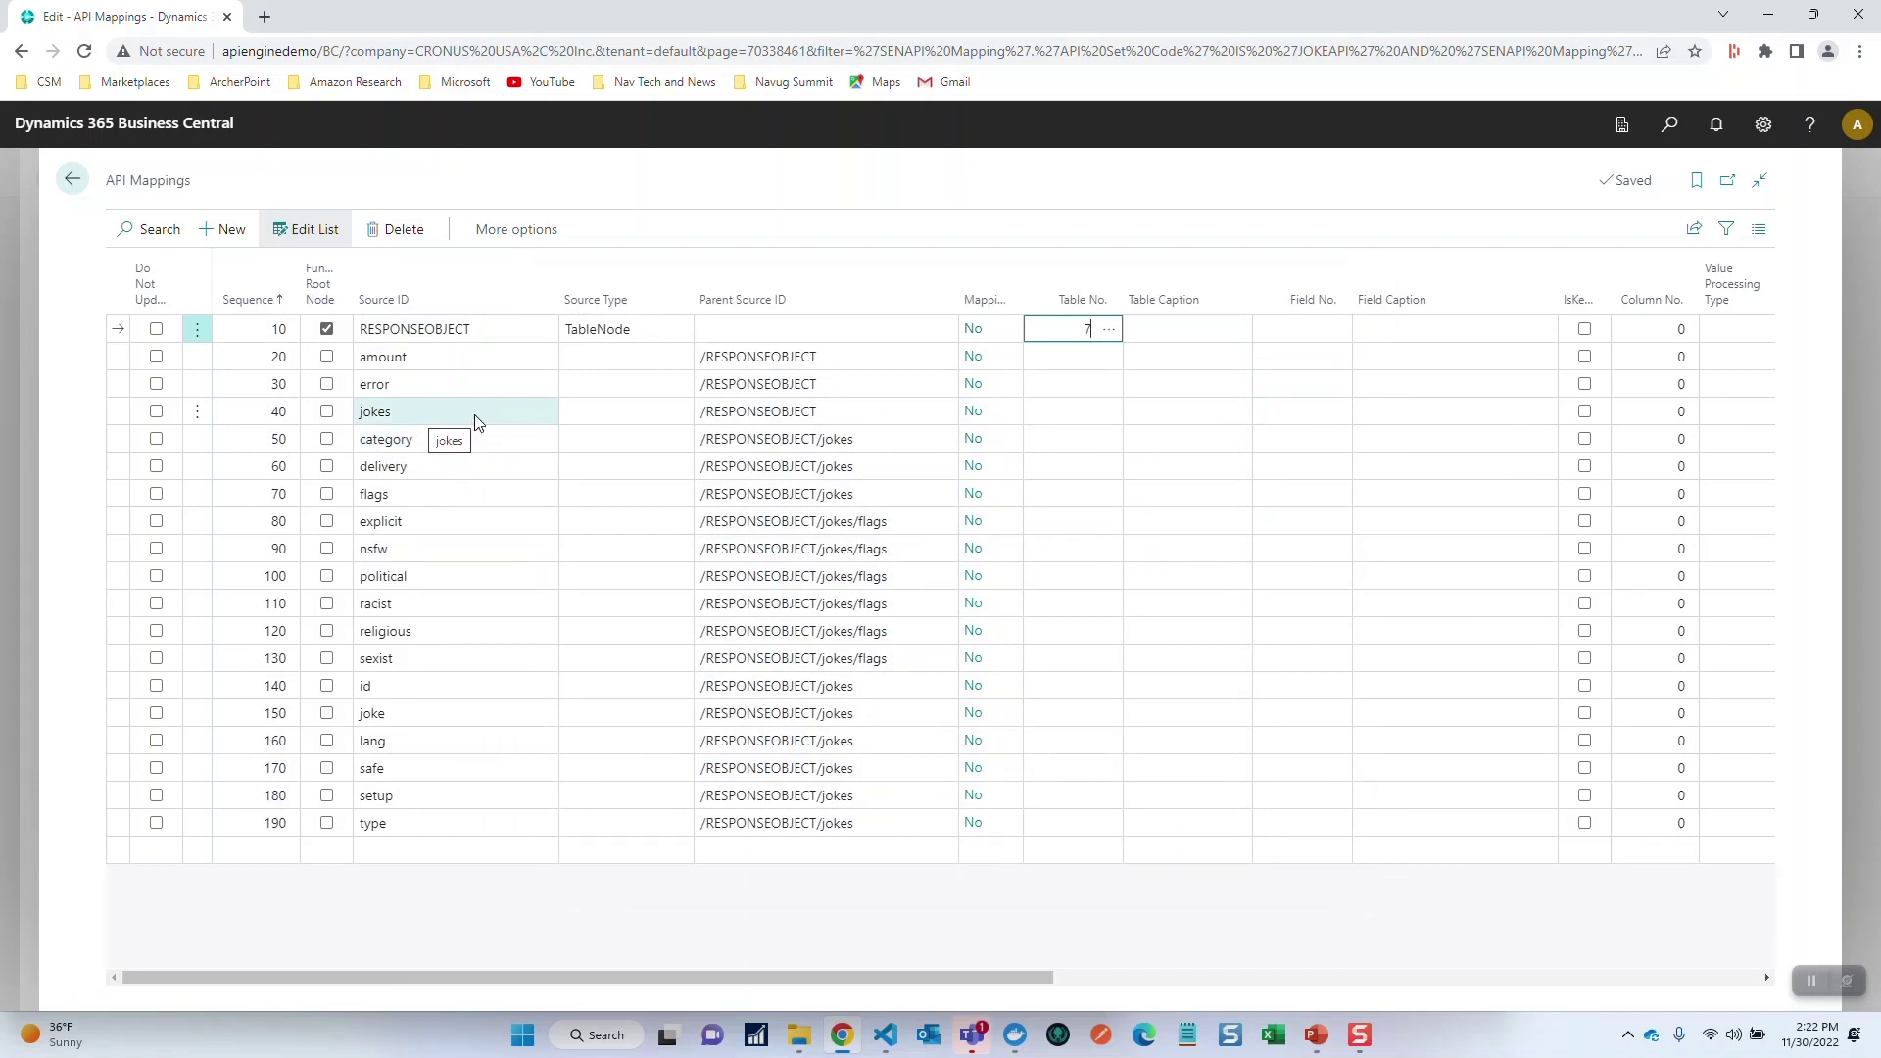
Set the jokes mapping row's source type to RecordNode on table 7 (Standard Text)
{"action": "left_click", "coordinate": [603, 403]}
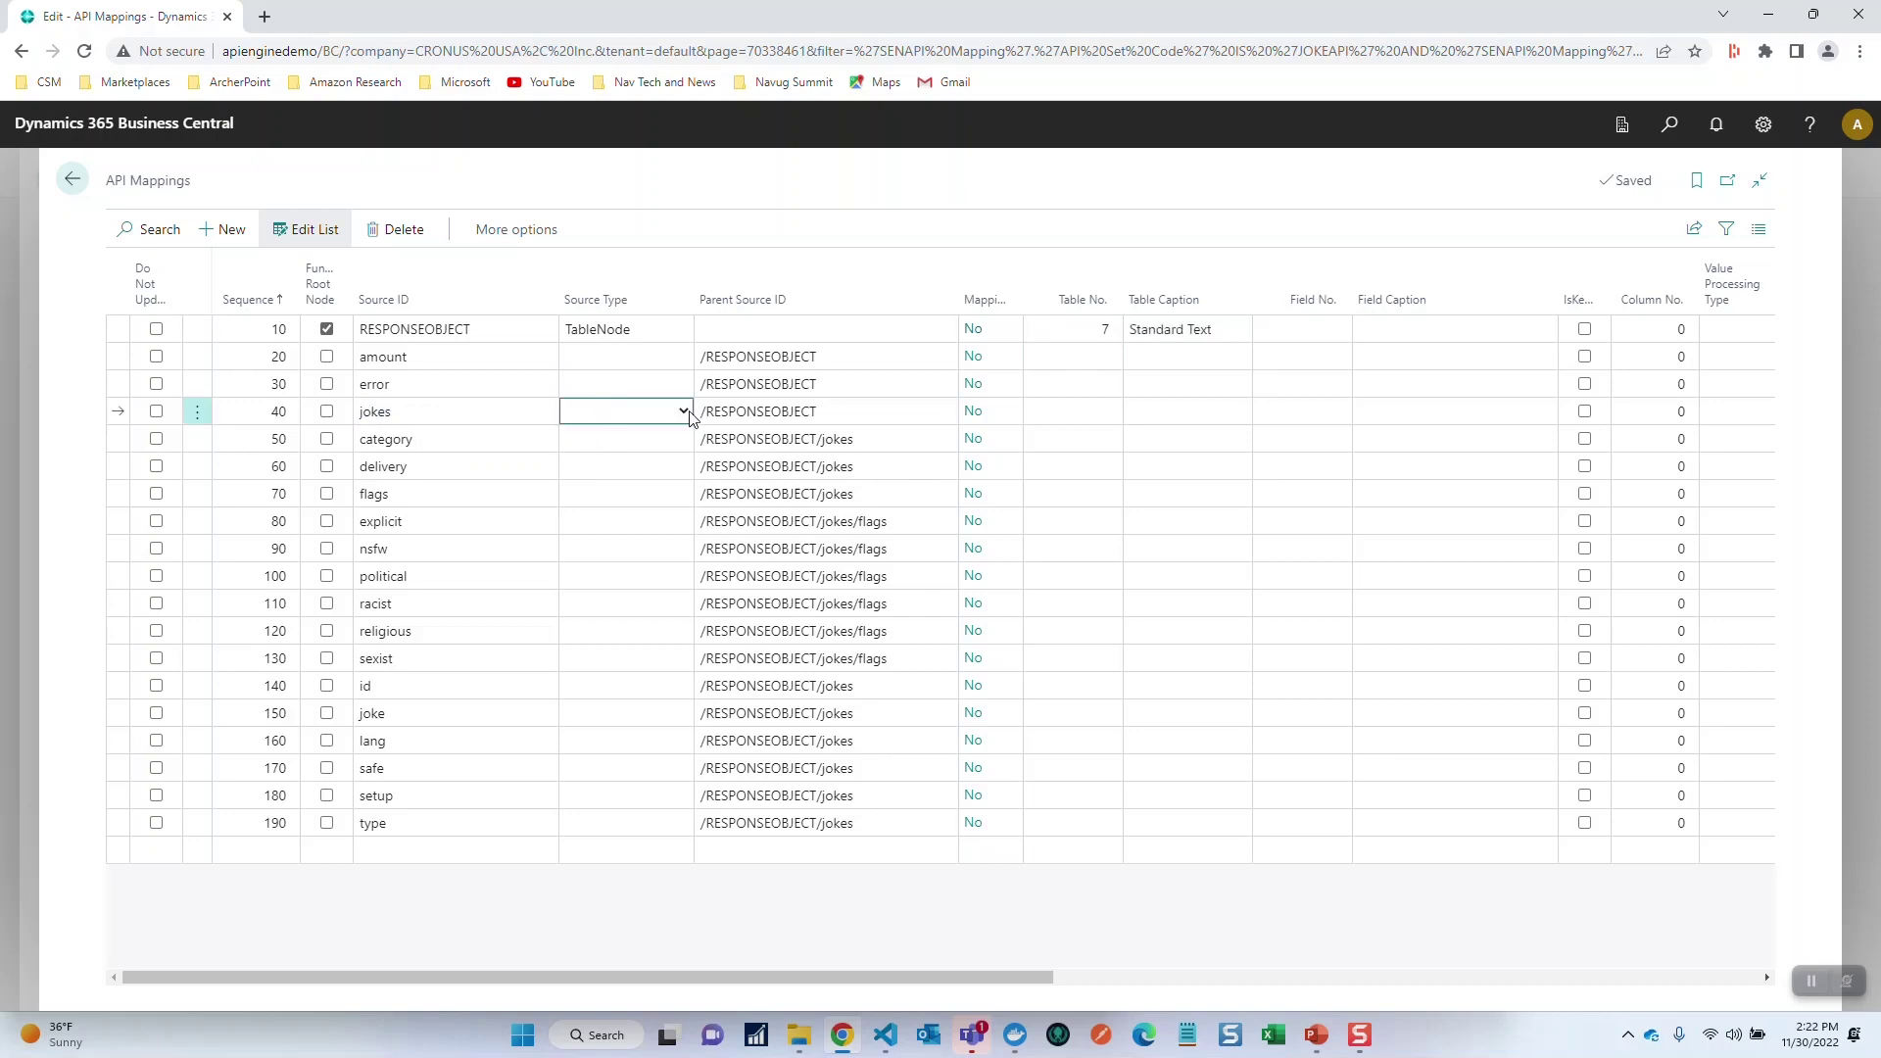
{"action": "left_click", "coordinate": [689, 416]}
{"action": "left_click", "coordinate": [632, 468]}
{"action": "key", "text": "Tab"}
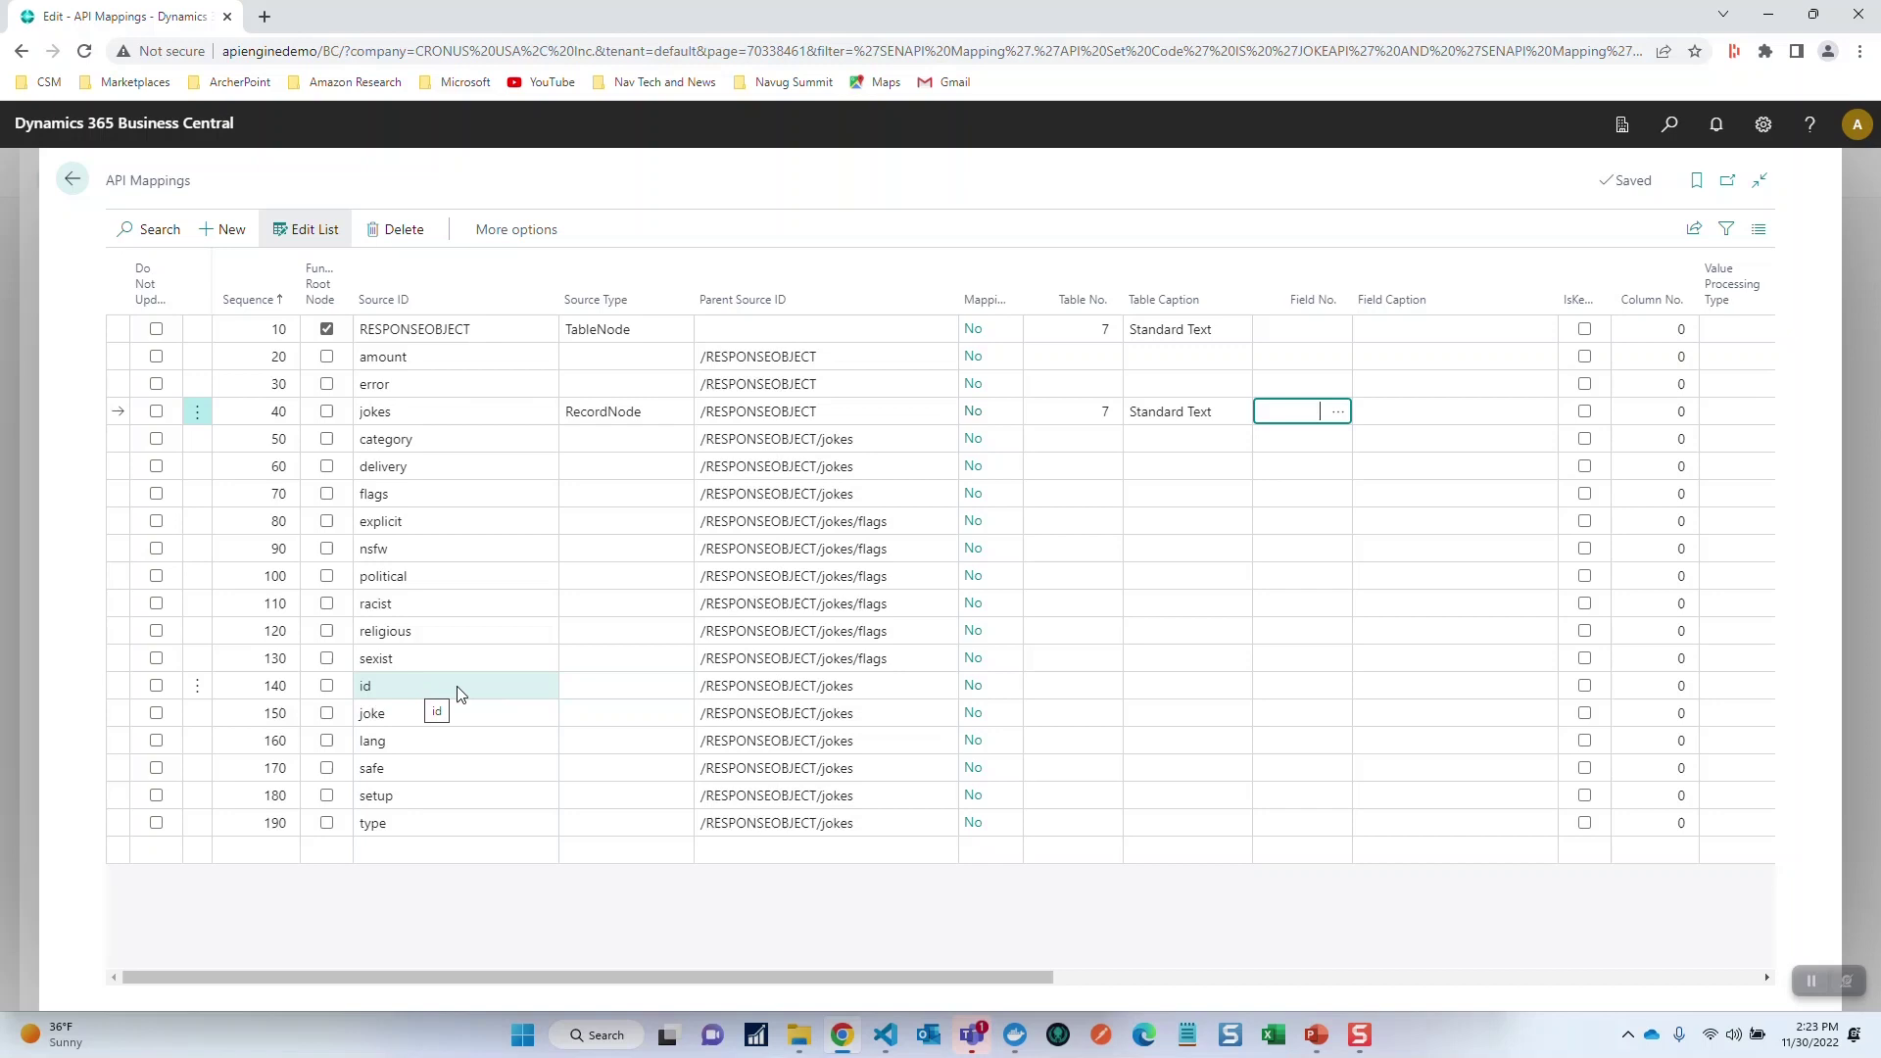
Map the id row to table 7, field Code, with source type Element
{"action": "left_click", "coordinate": [1055, 686]}
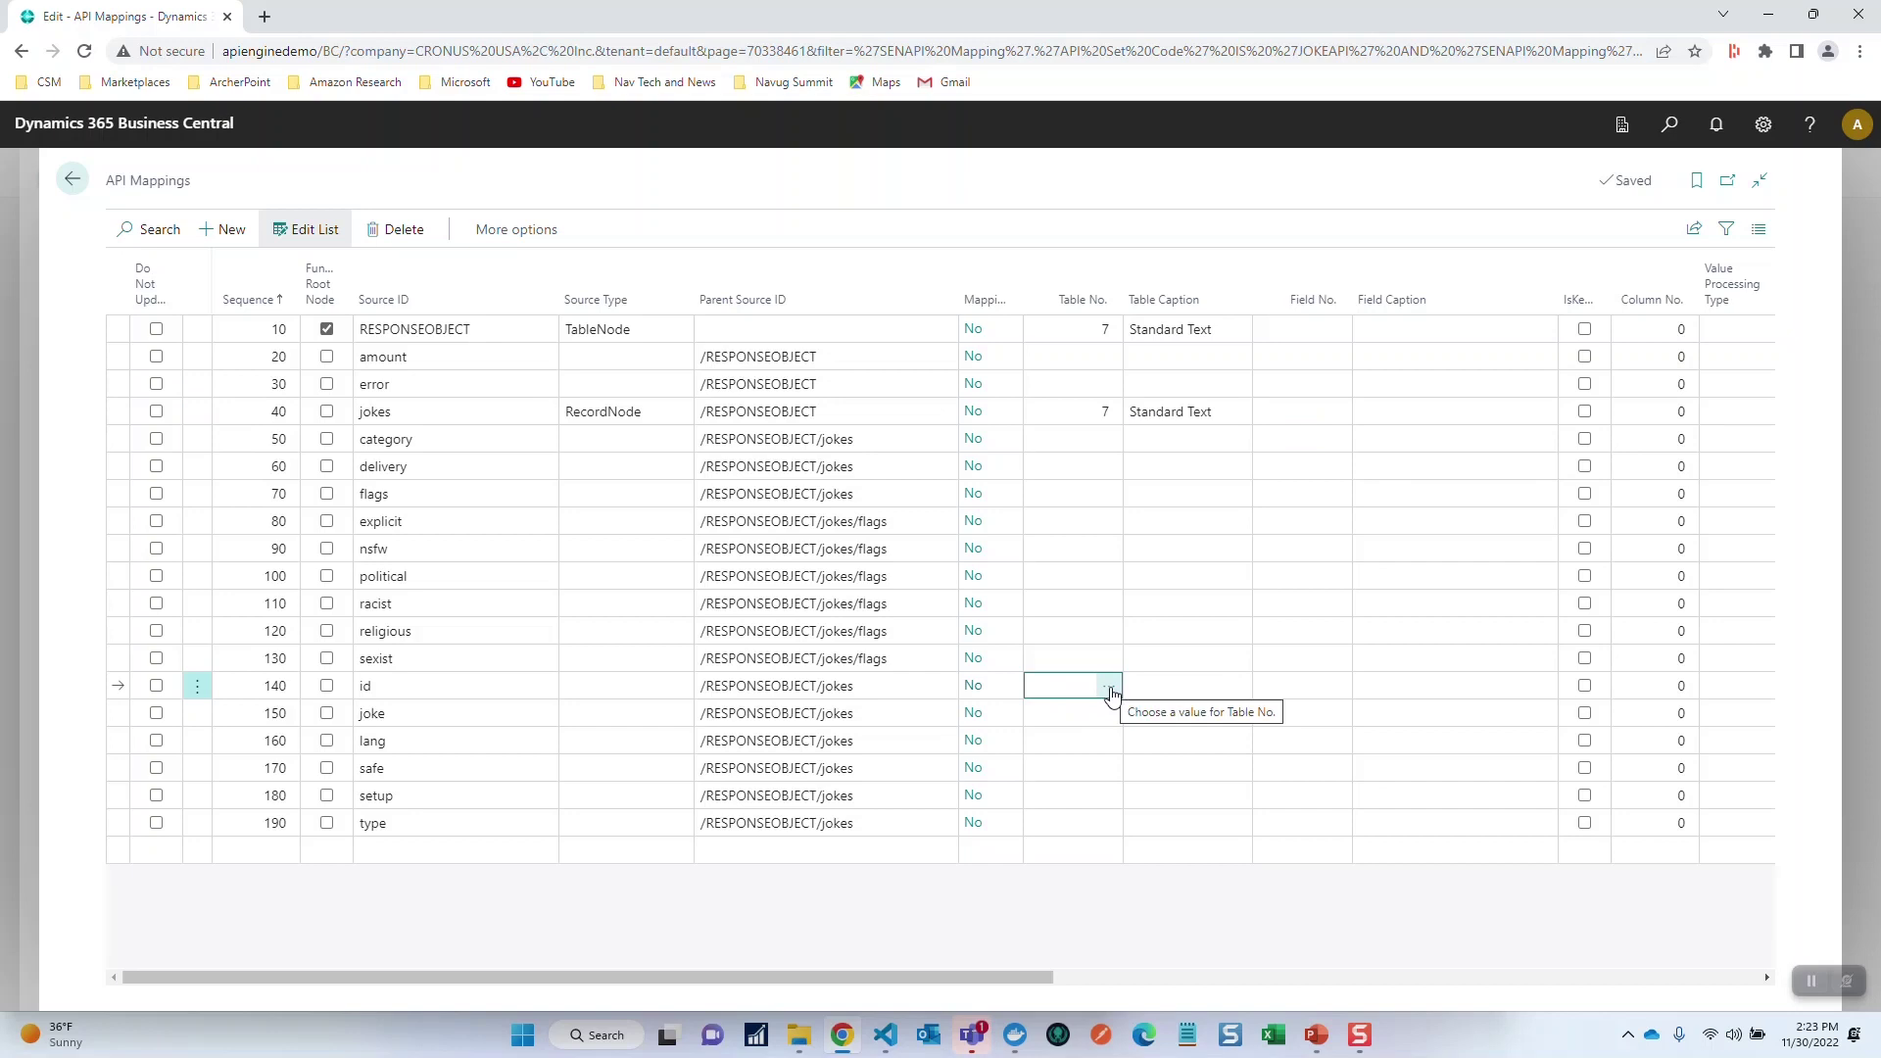
{"action": "type", "text": "7"}
{"action": "key", "text": "Tab"}
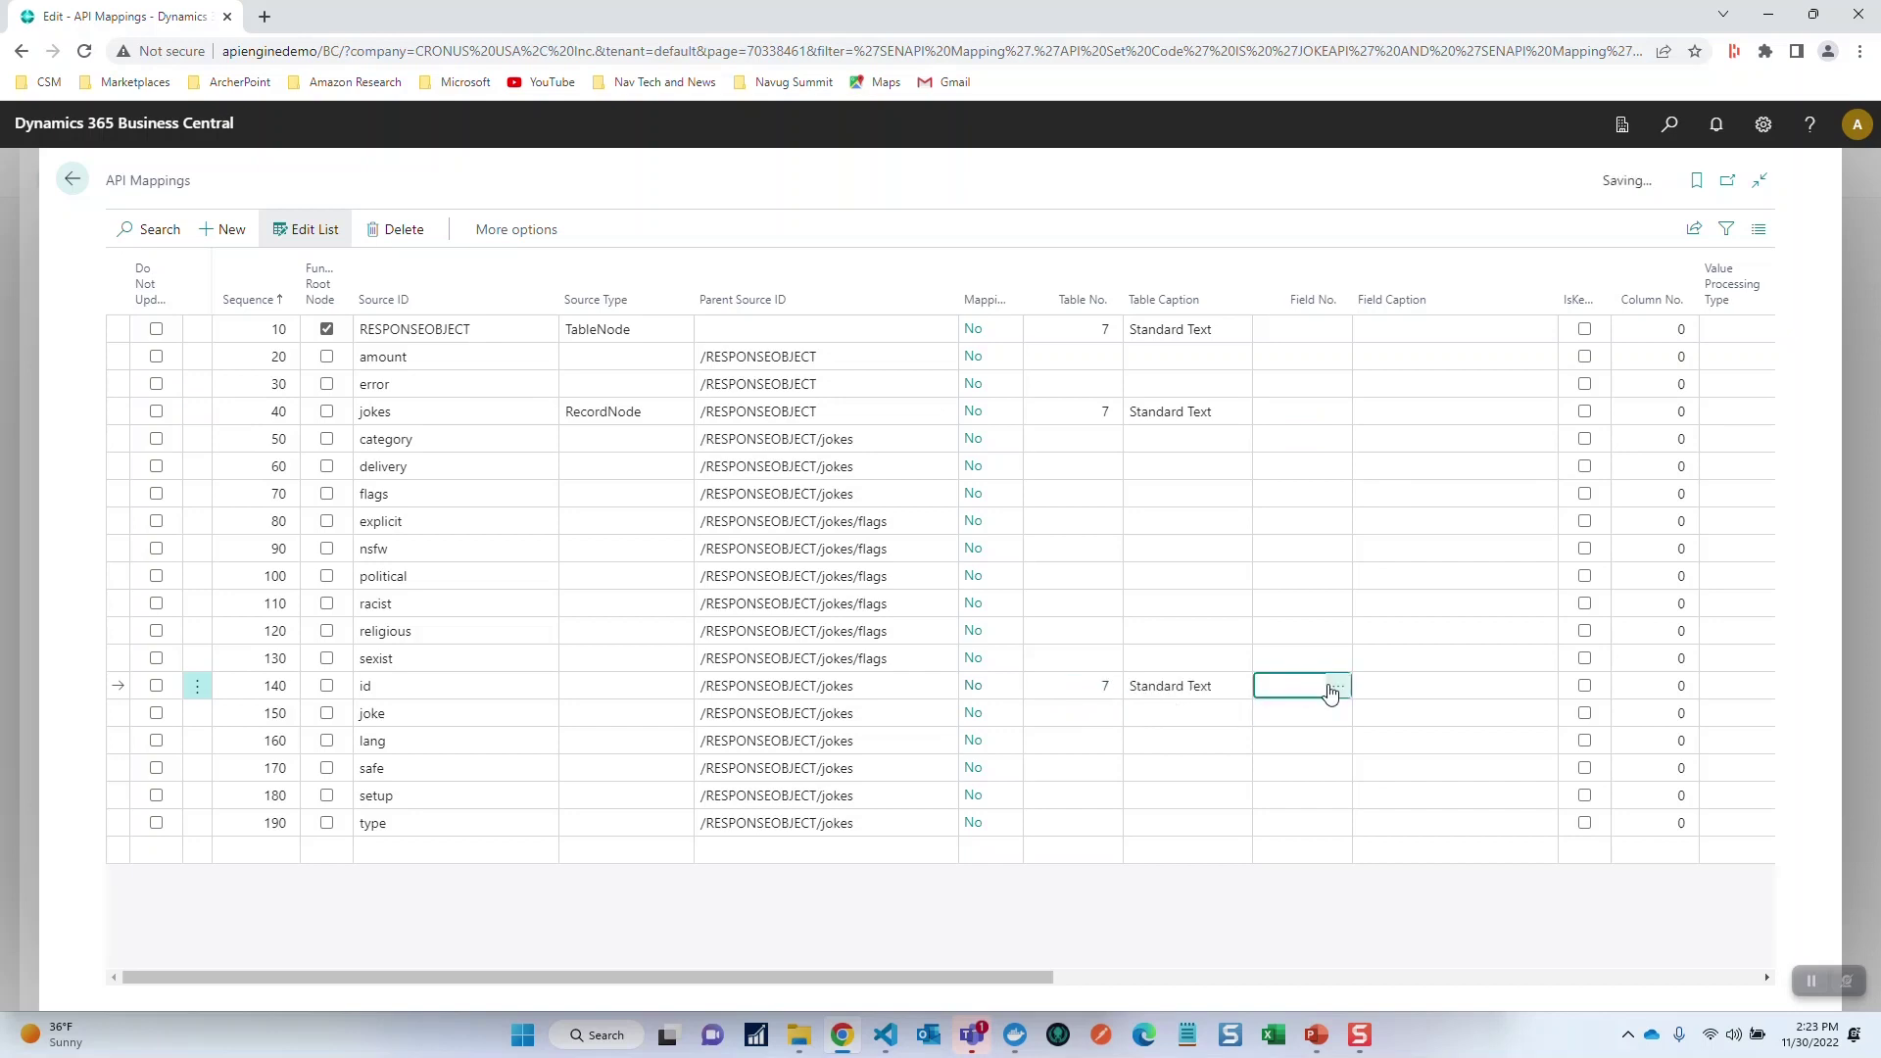
{"action": "left_click", "coordinate": [1337, 685]}
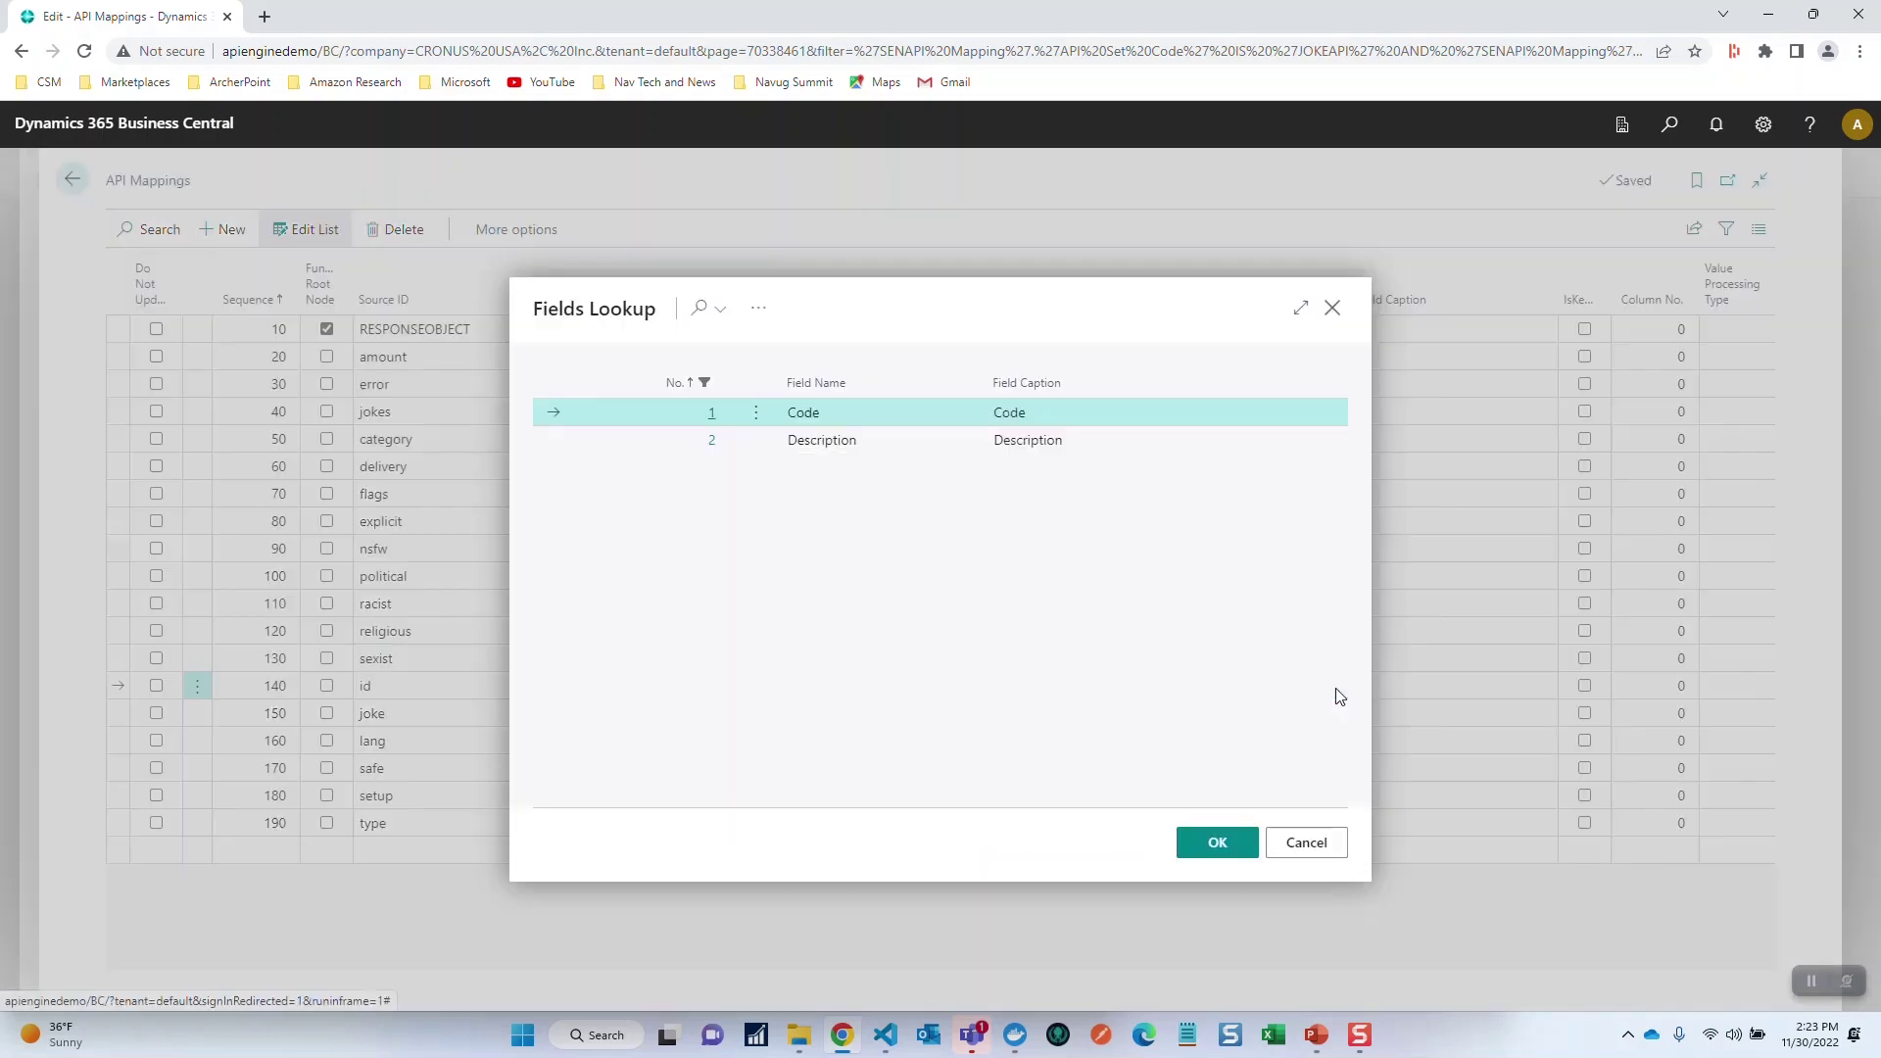
{"action": "left_click", "coordinate": [774, 412]}
{"action": "left_click", "coordinate": [791, 412]}
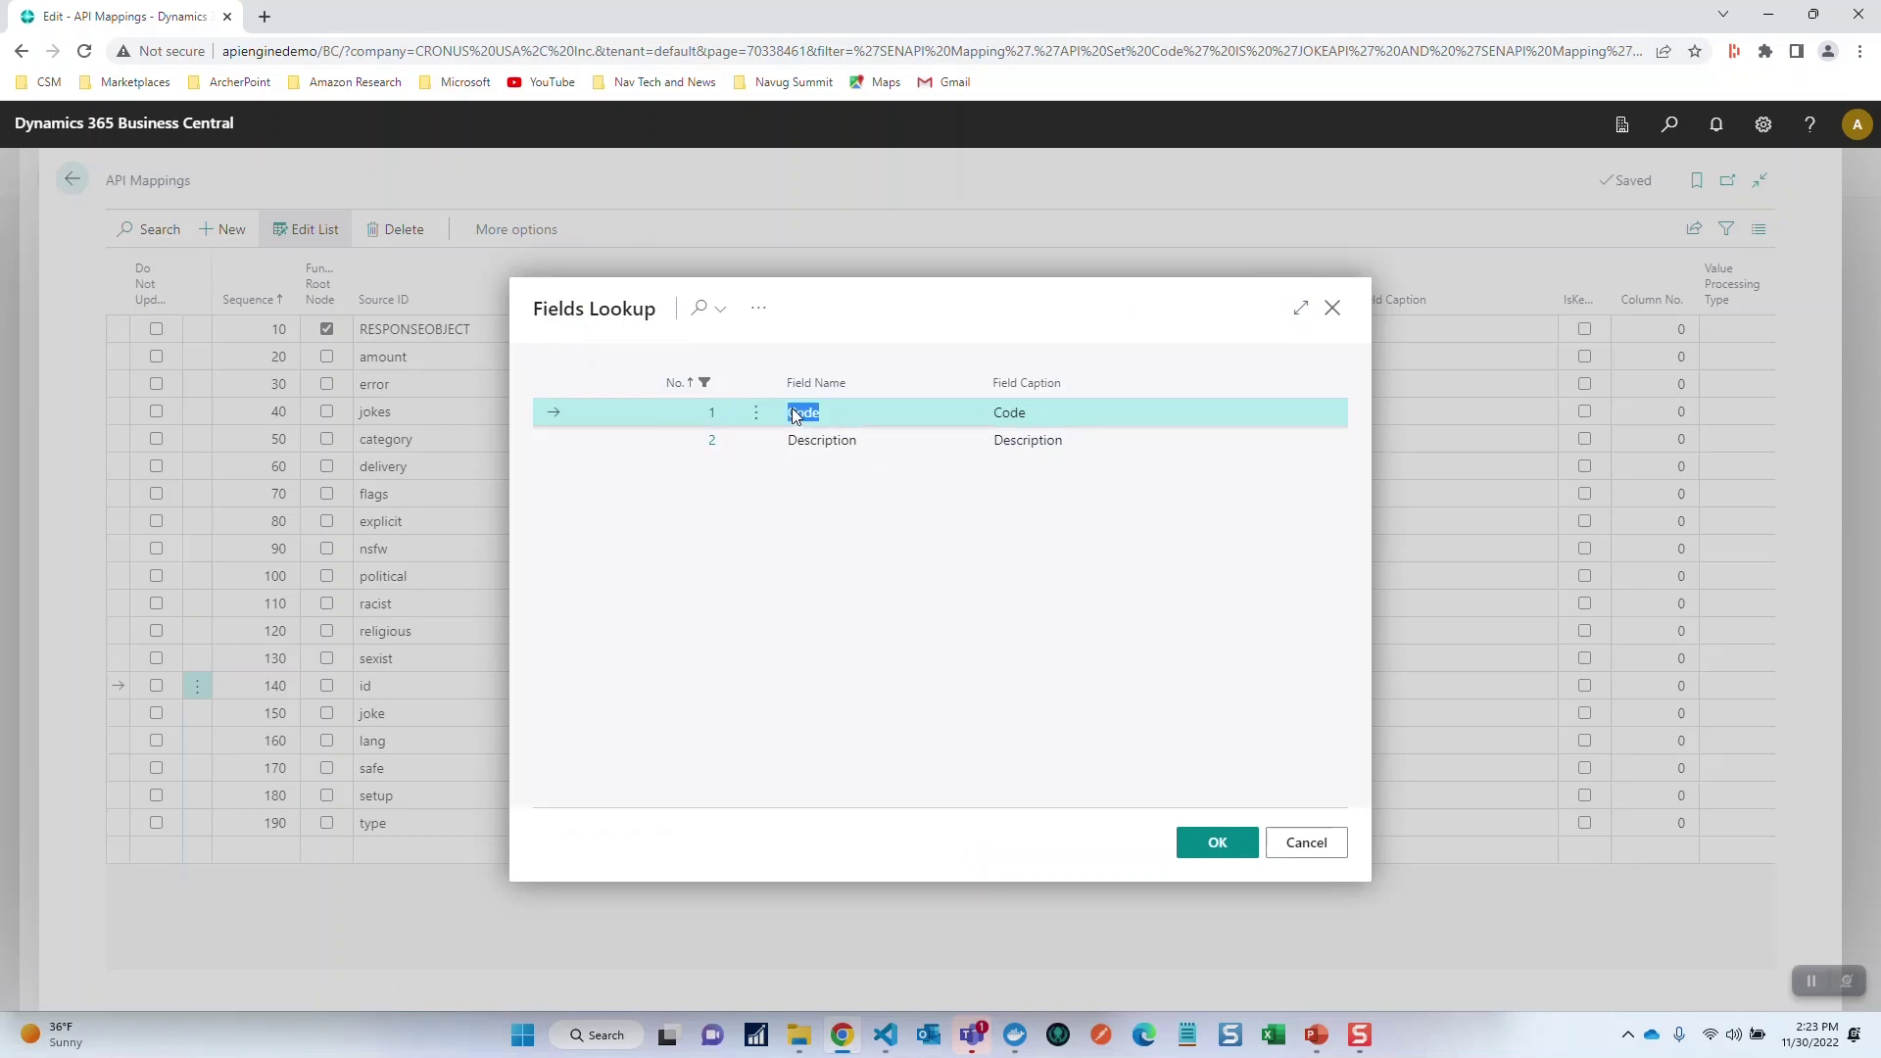
{"action": "left_click", "coordinate": [1236, 844]}
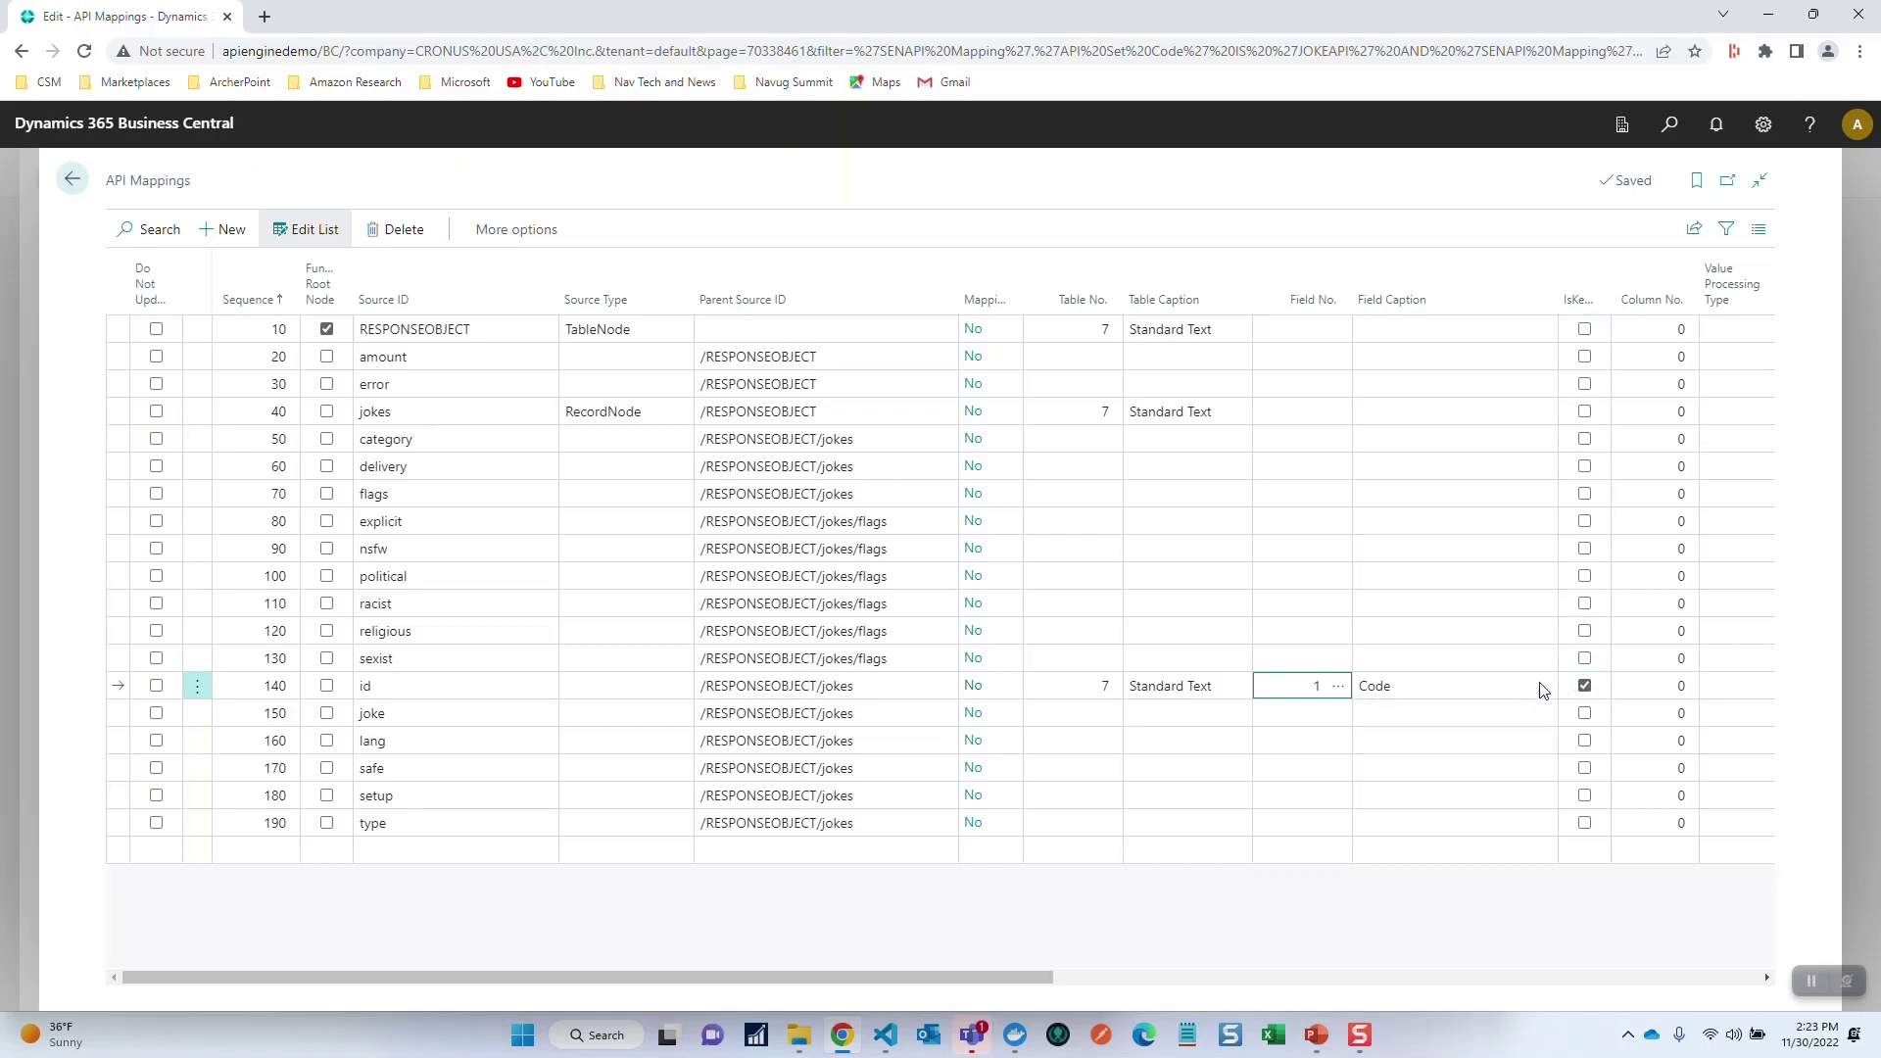
{"action": "left_click", "coordinate": [586, 688]}
{"action": "left_click", "coordinate": [595, 712]}
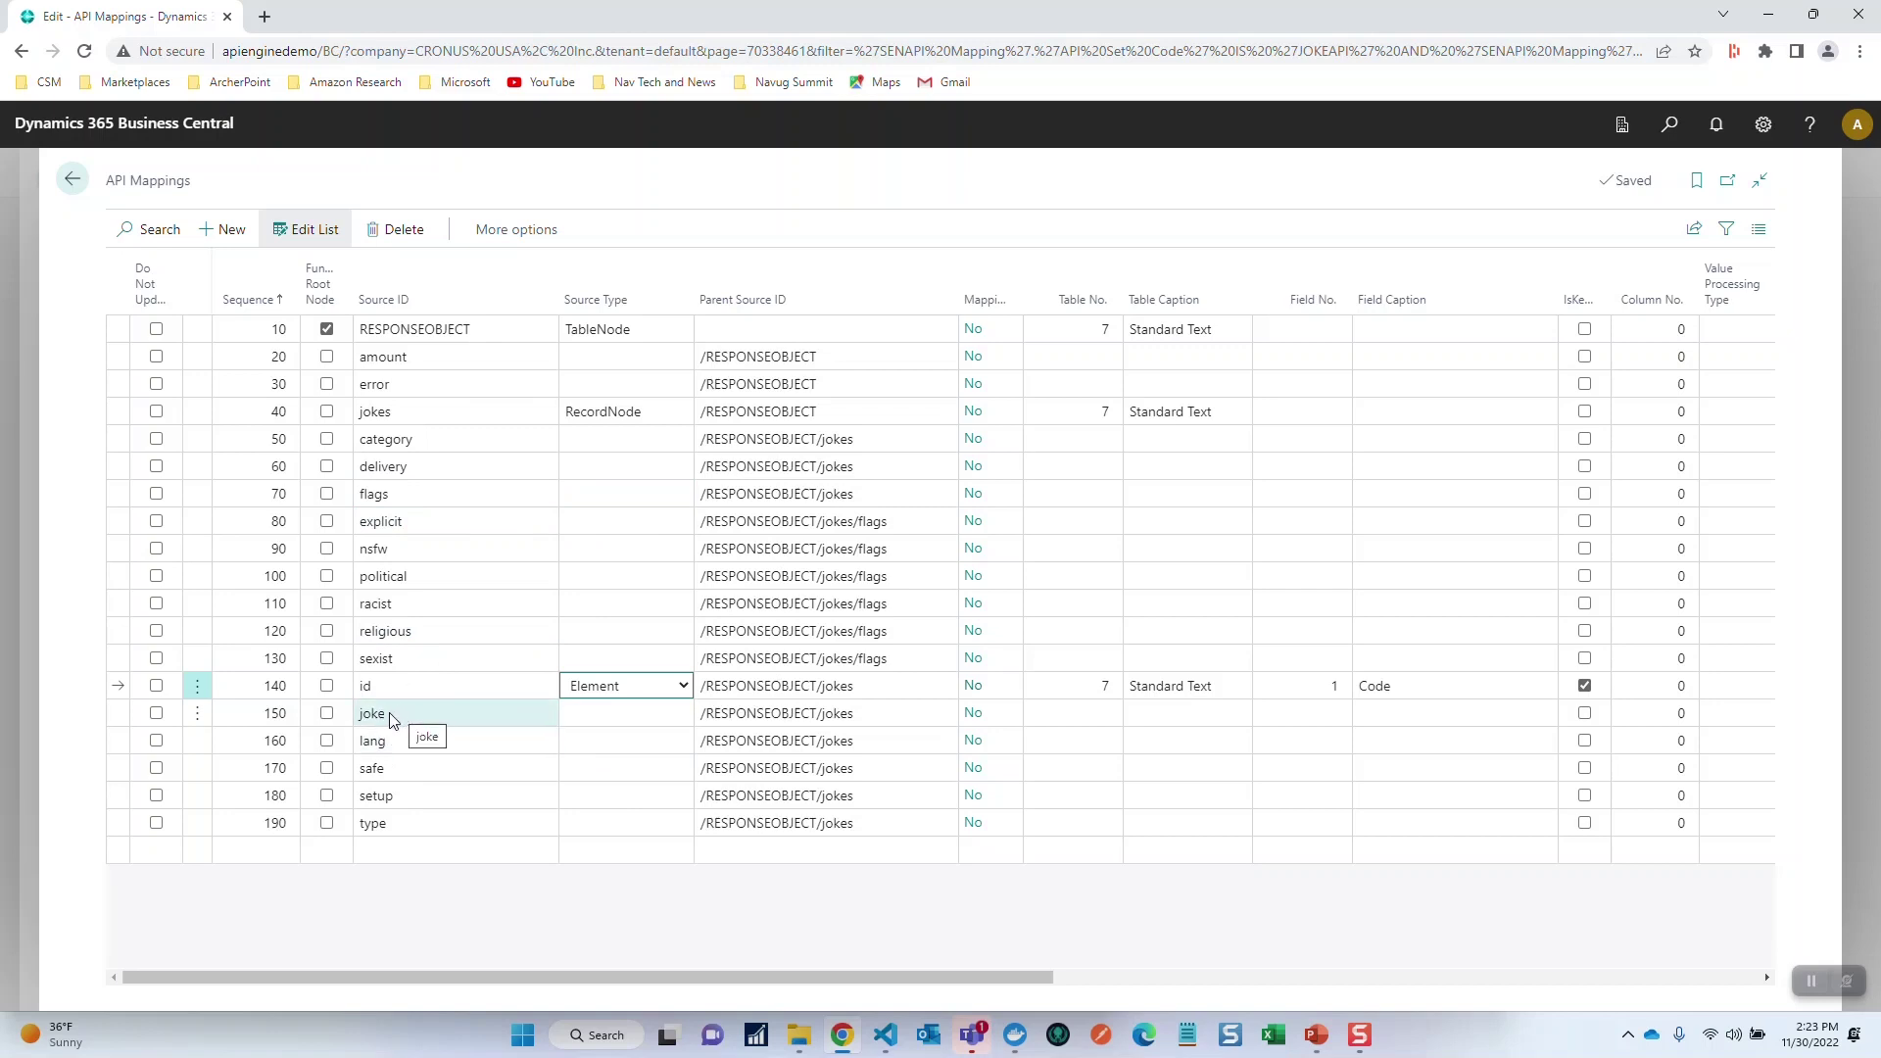
Make the joke row an Element mapped to table 7, field 2 (Description)
{"action": "left_click", "coordinate": [685, 721]}
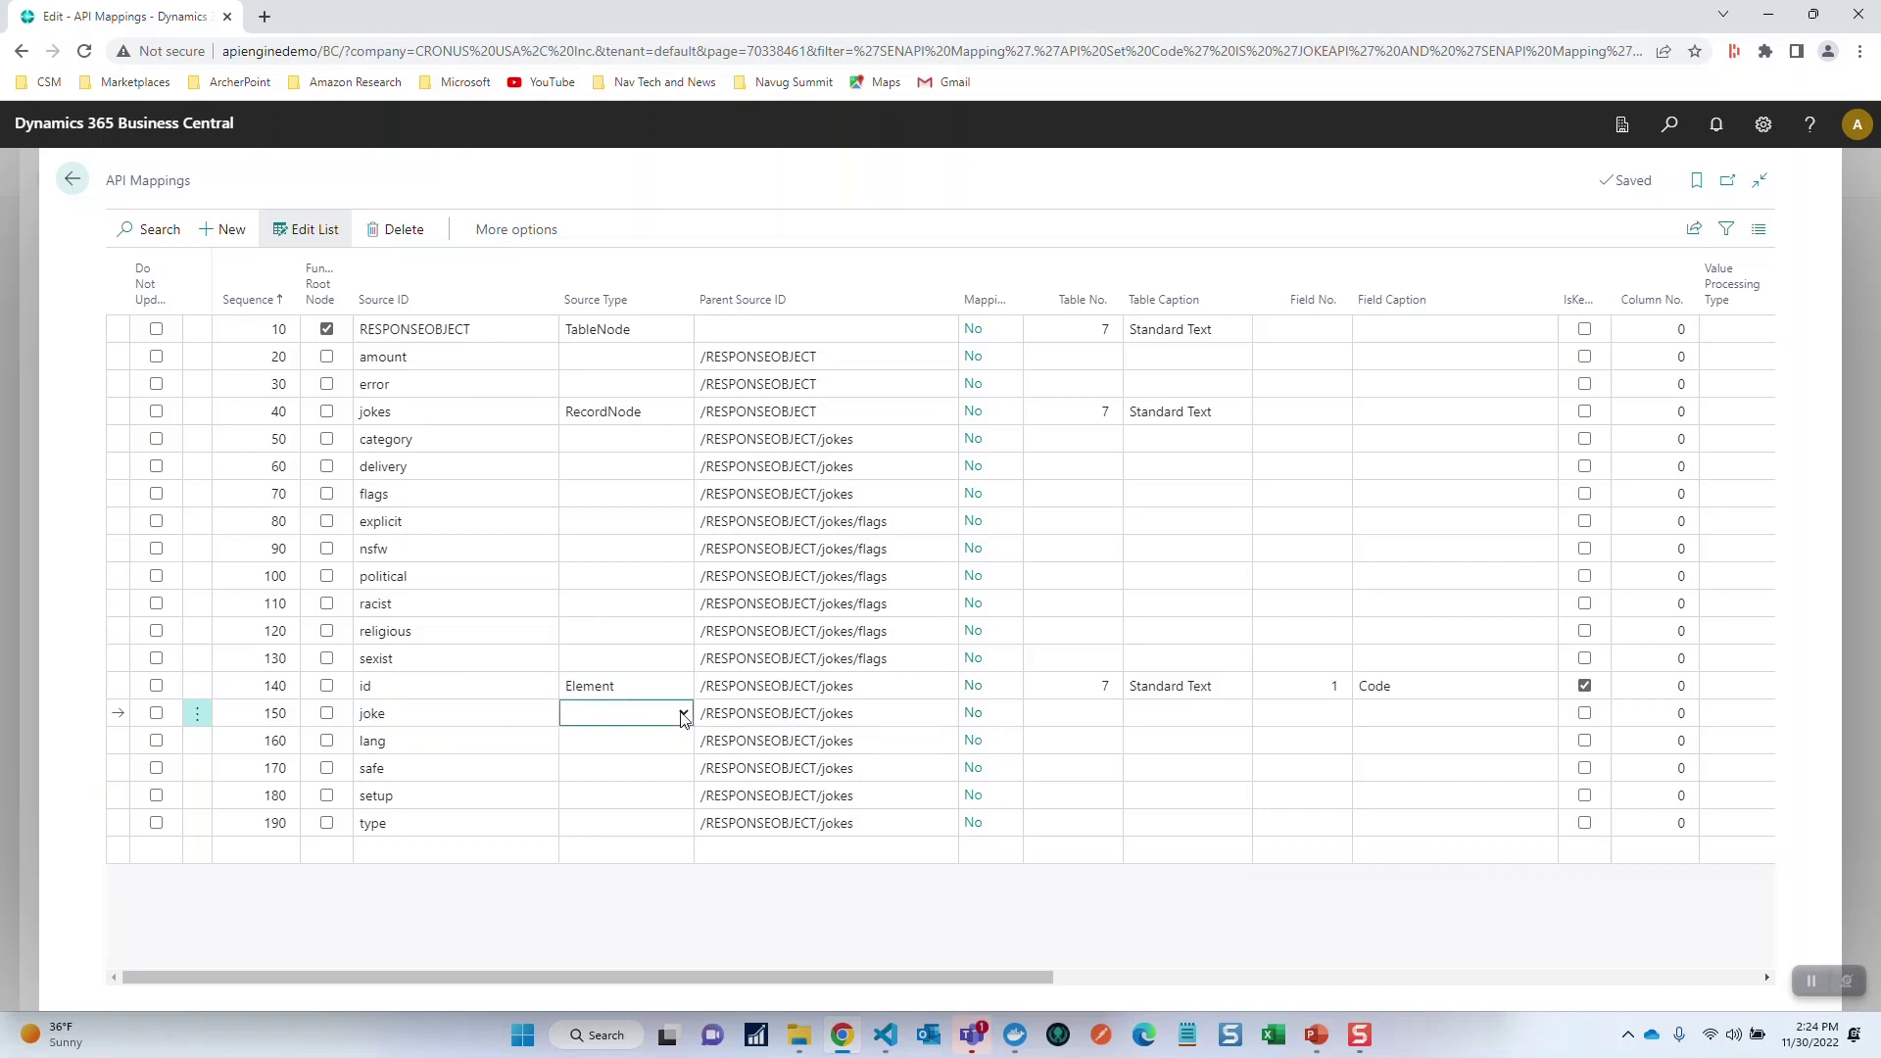
{"action": "left_click", "coordinate": [683, 715]}
{"action": "left_click", "coordinate": [632, 738]}
{"action": "left_click", "coordinate": [1095, 718]}
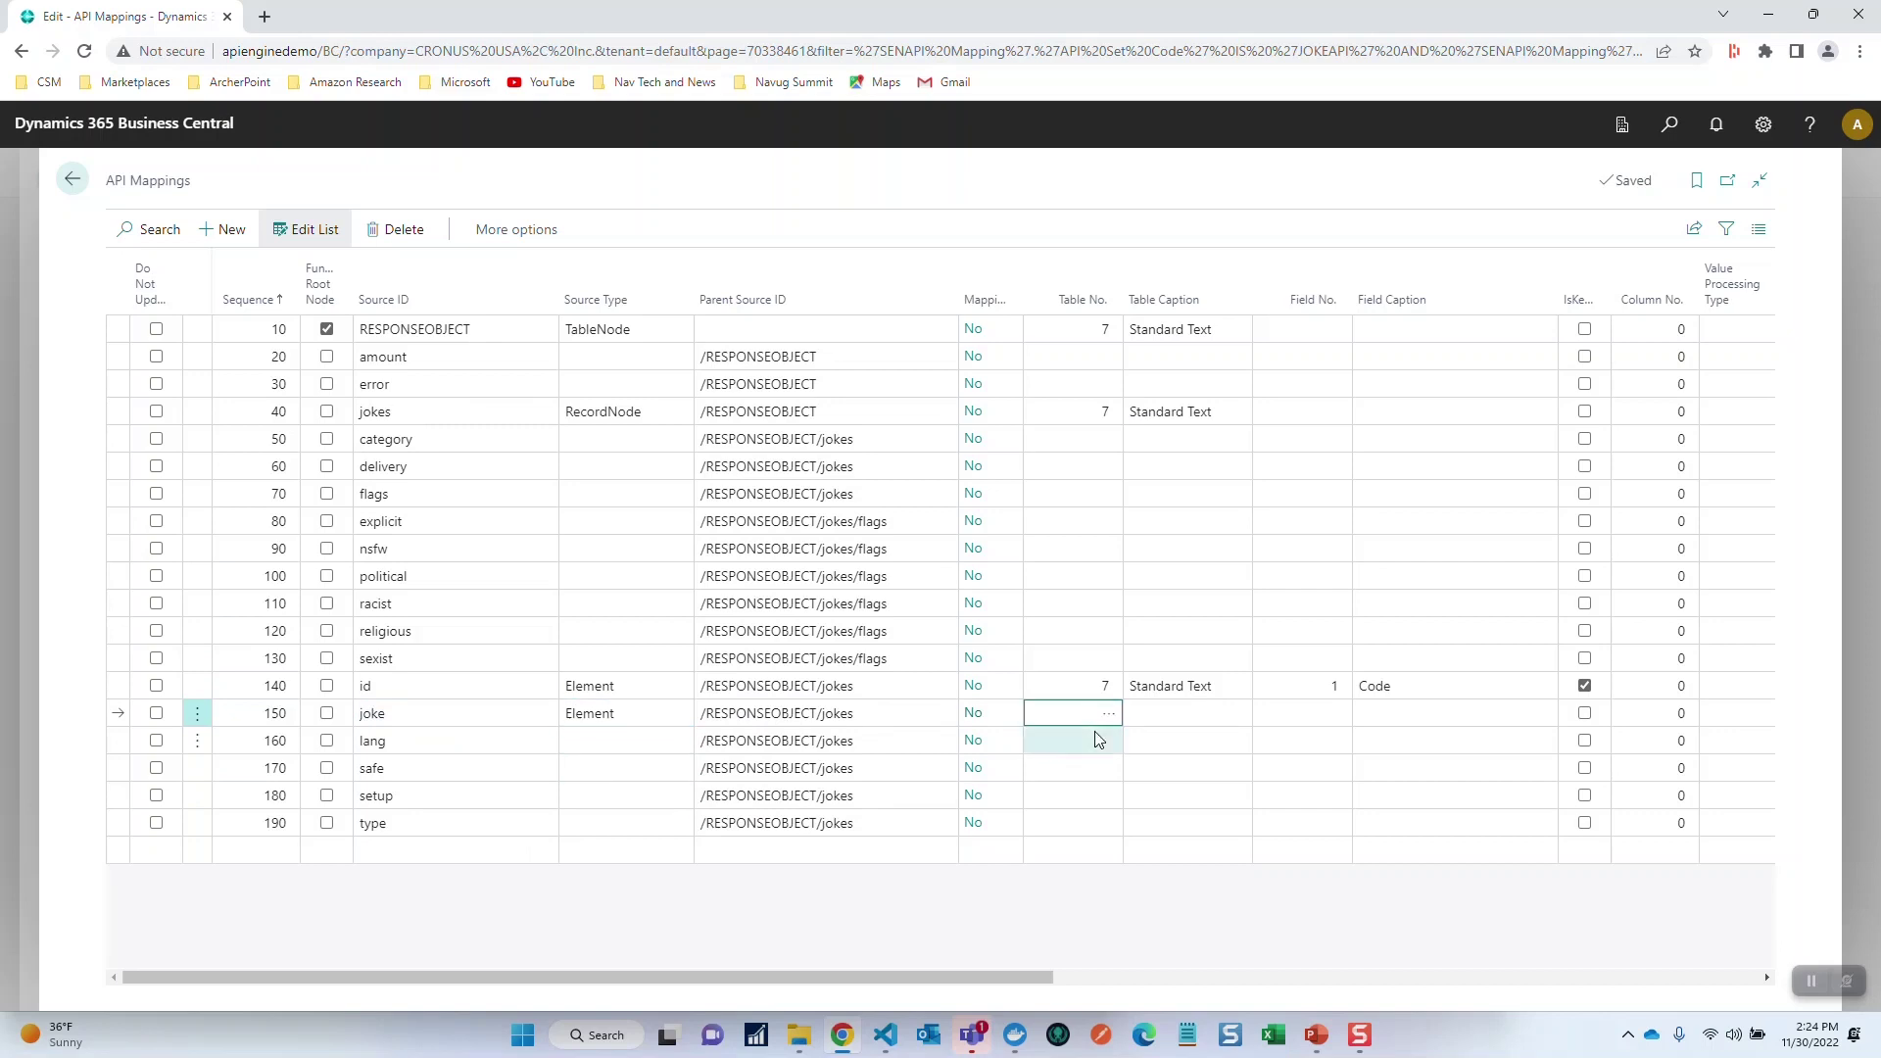
{"action": "type", "text": "7"}
{"action": "key", "text": "Tab"}
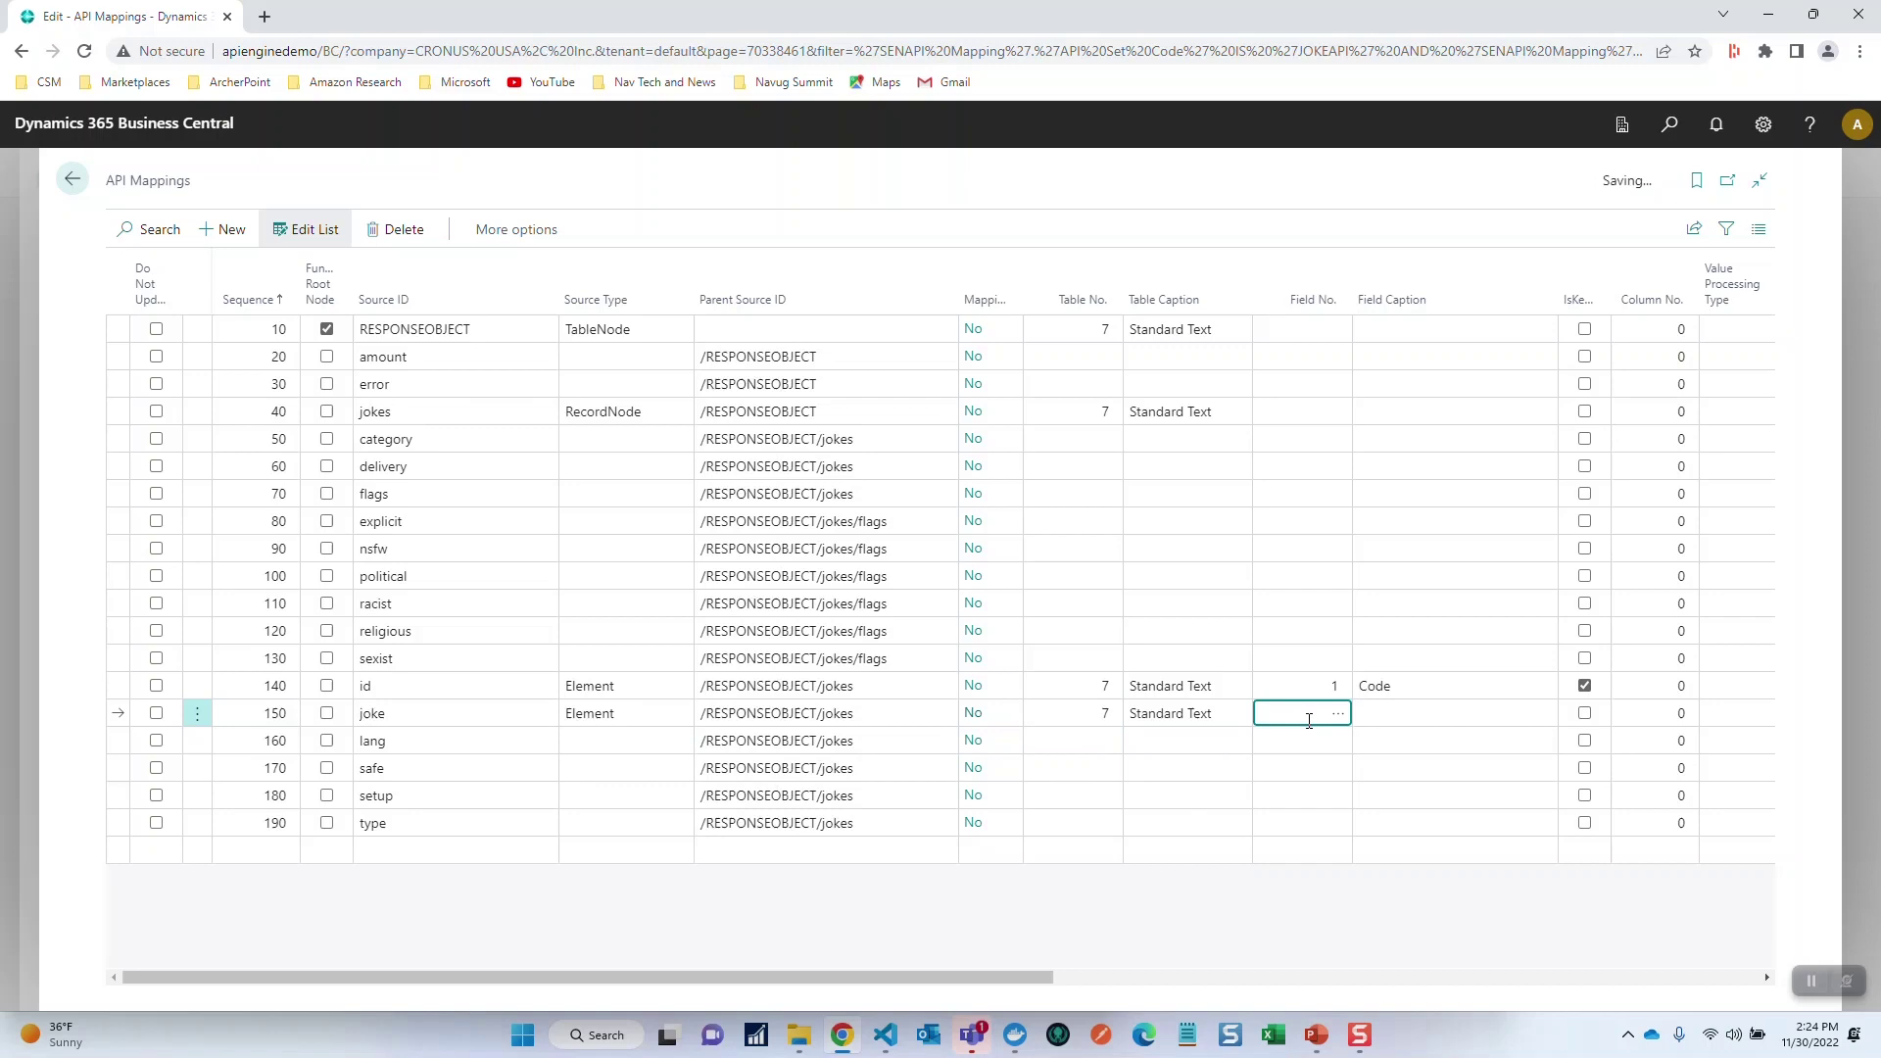
{"action": "type", "text": "2"}
{"action": "key", "text": "Tab"}
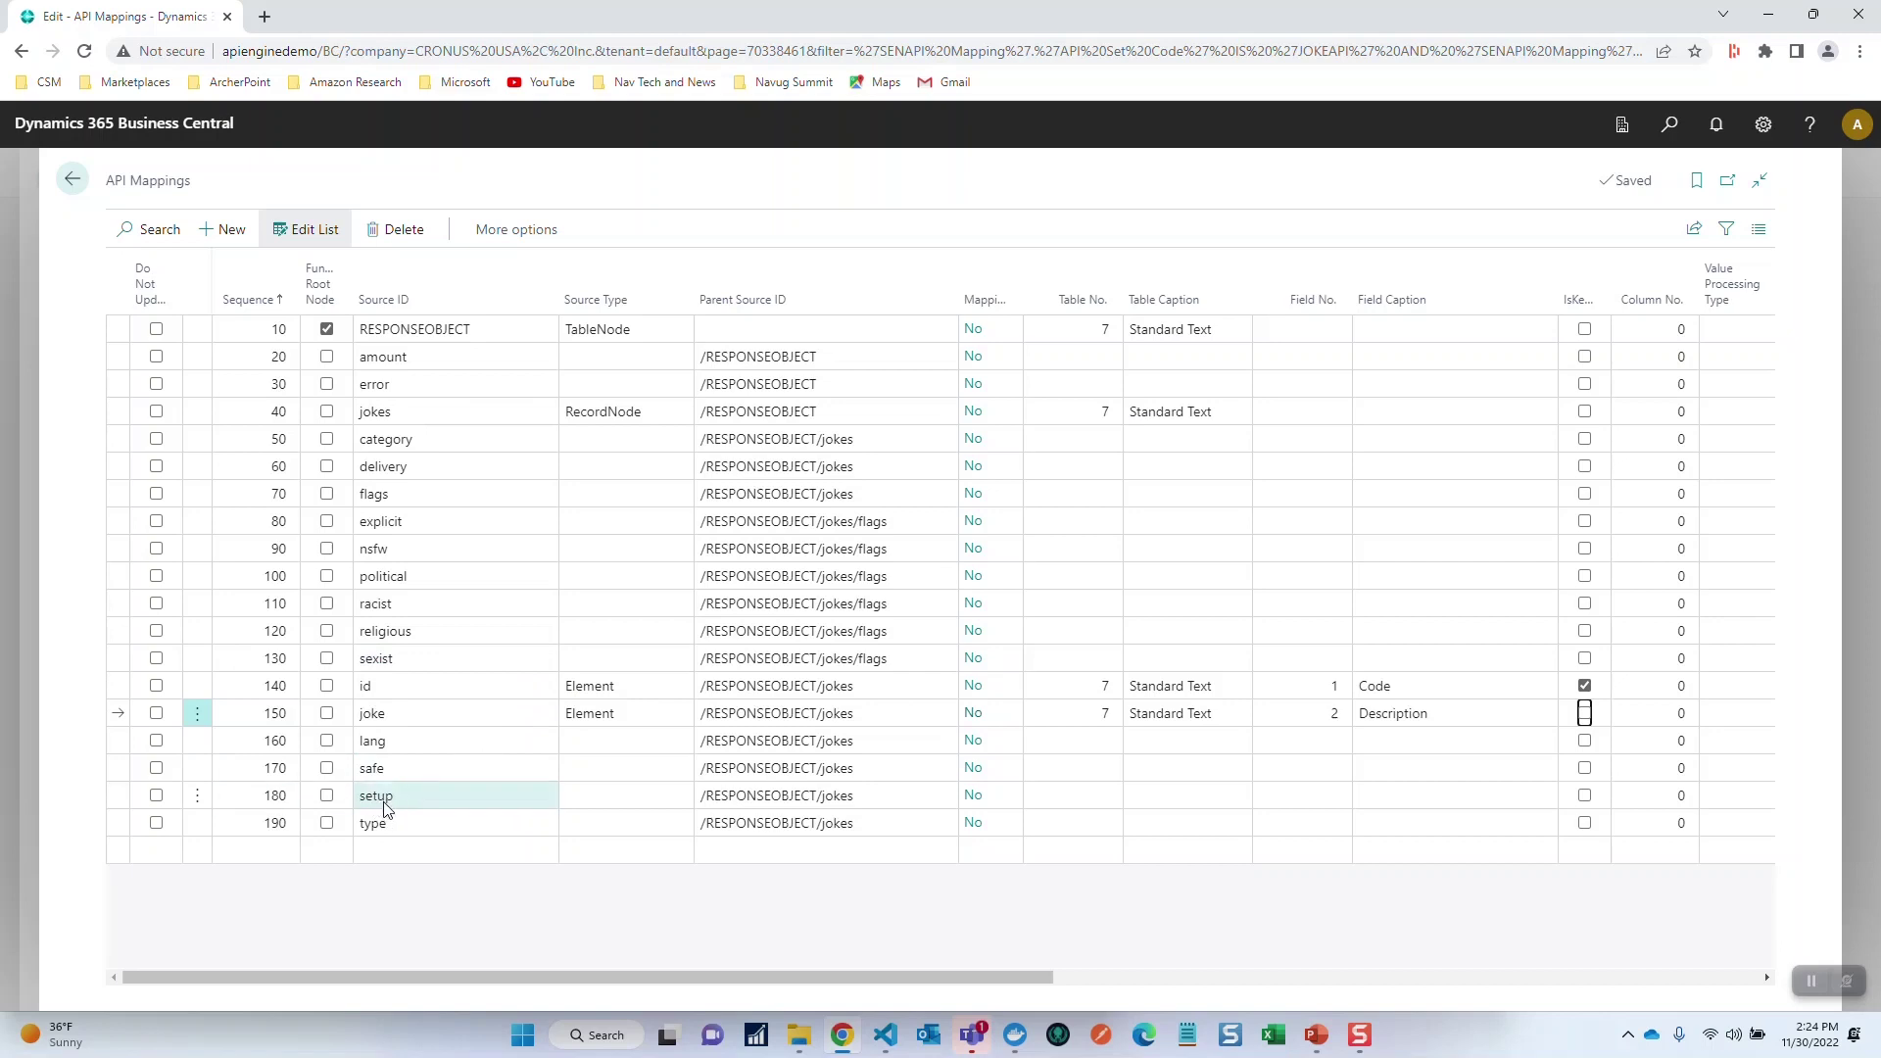
Make the setup row an Element mapped to table 7, field 2 (Description)
{"action": "left_click", "coordinate": [615, 798]}
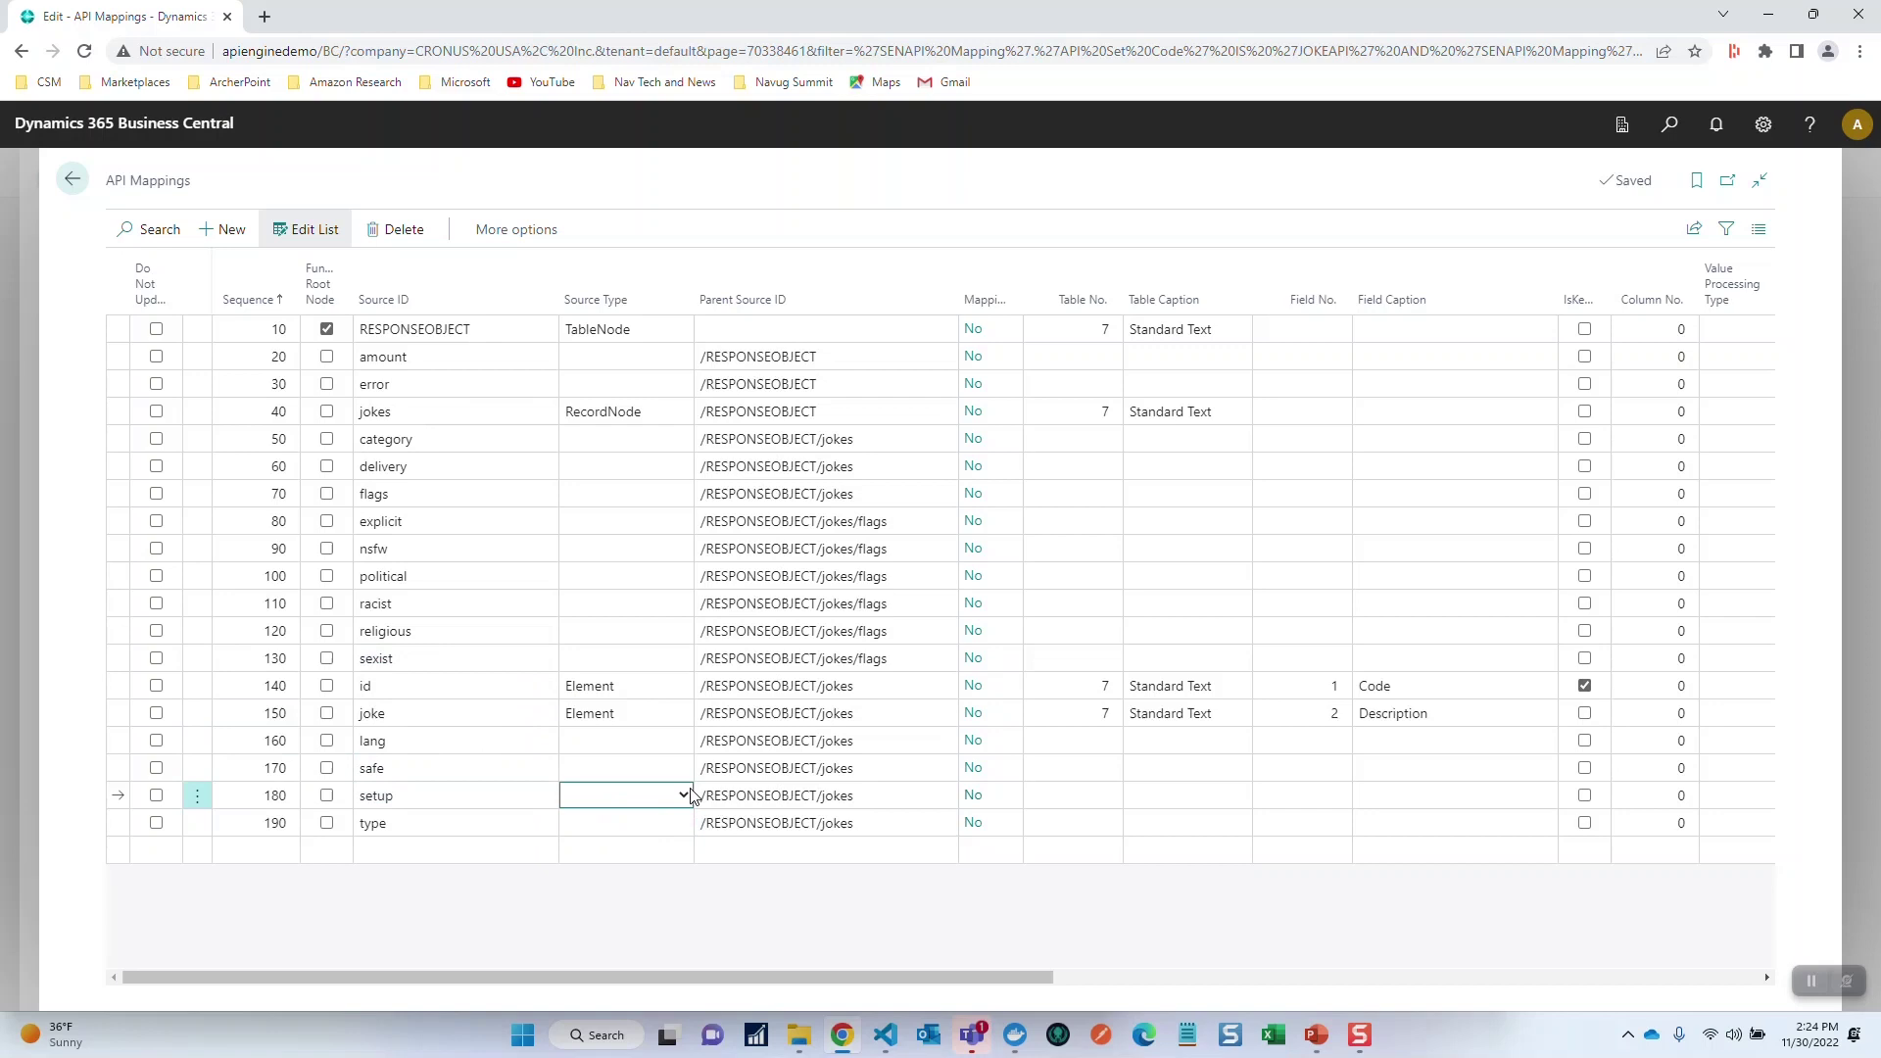
{"action": "left_click", "coordinate": [683, 794]}
{"action": "left_click", "coordinate": [620, 820]}
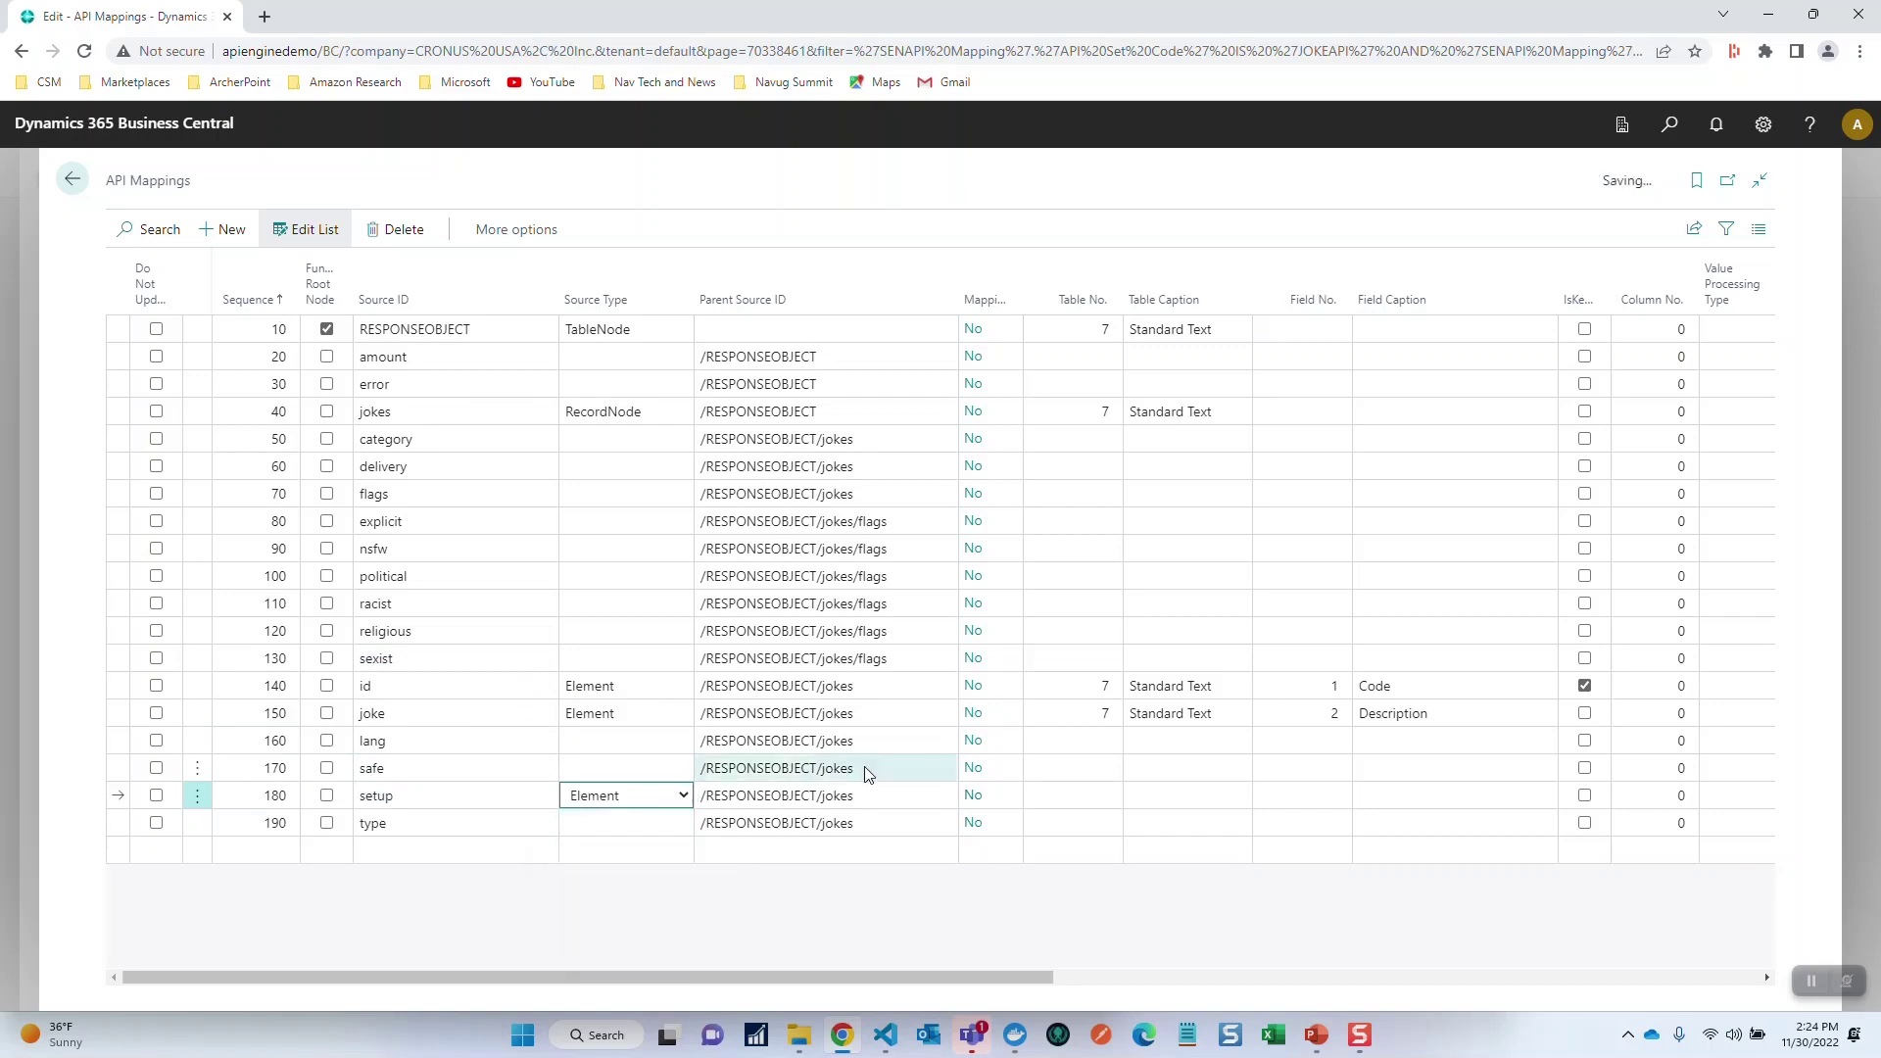
{"action": "key", "text": "Tab"}
{"action": "key", "text": "Tab"}
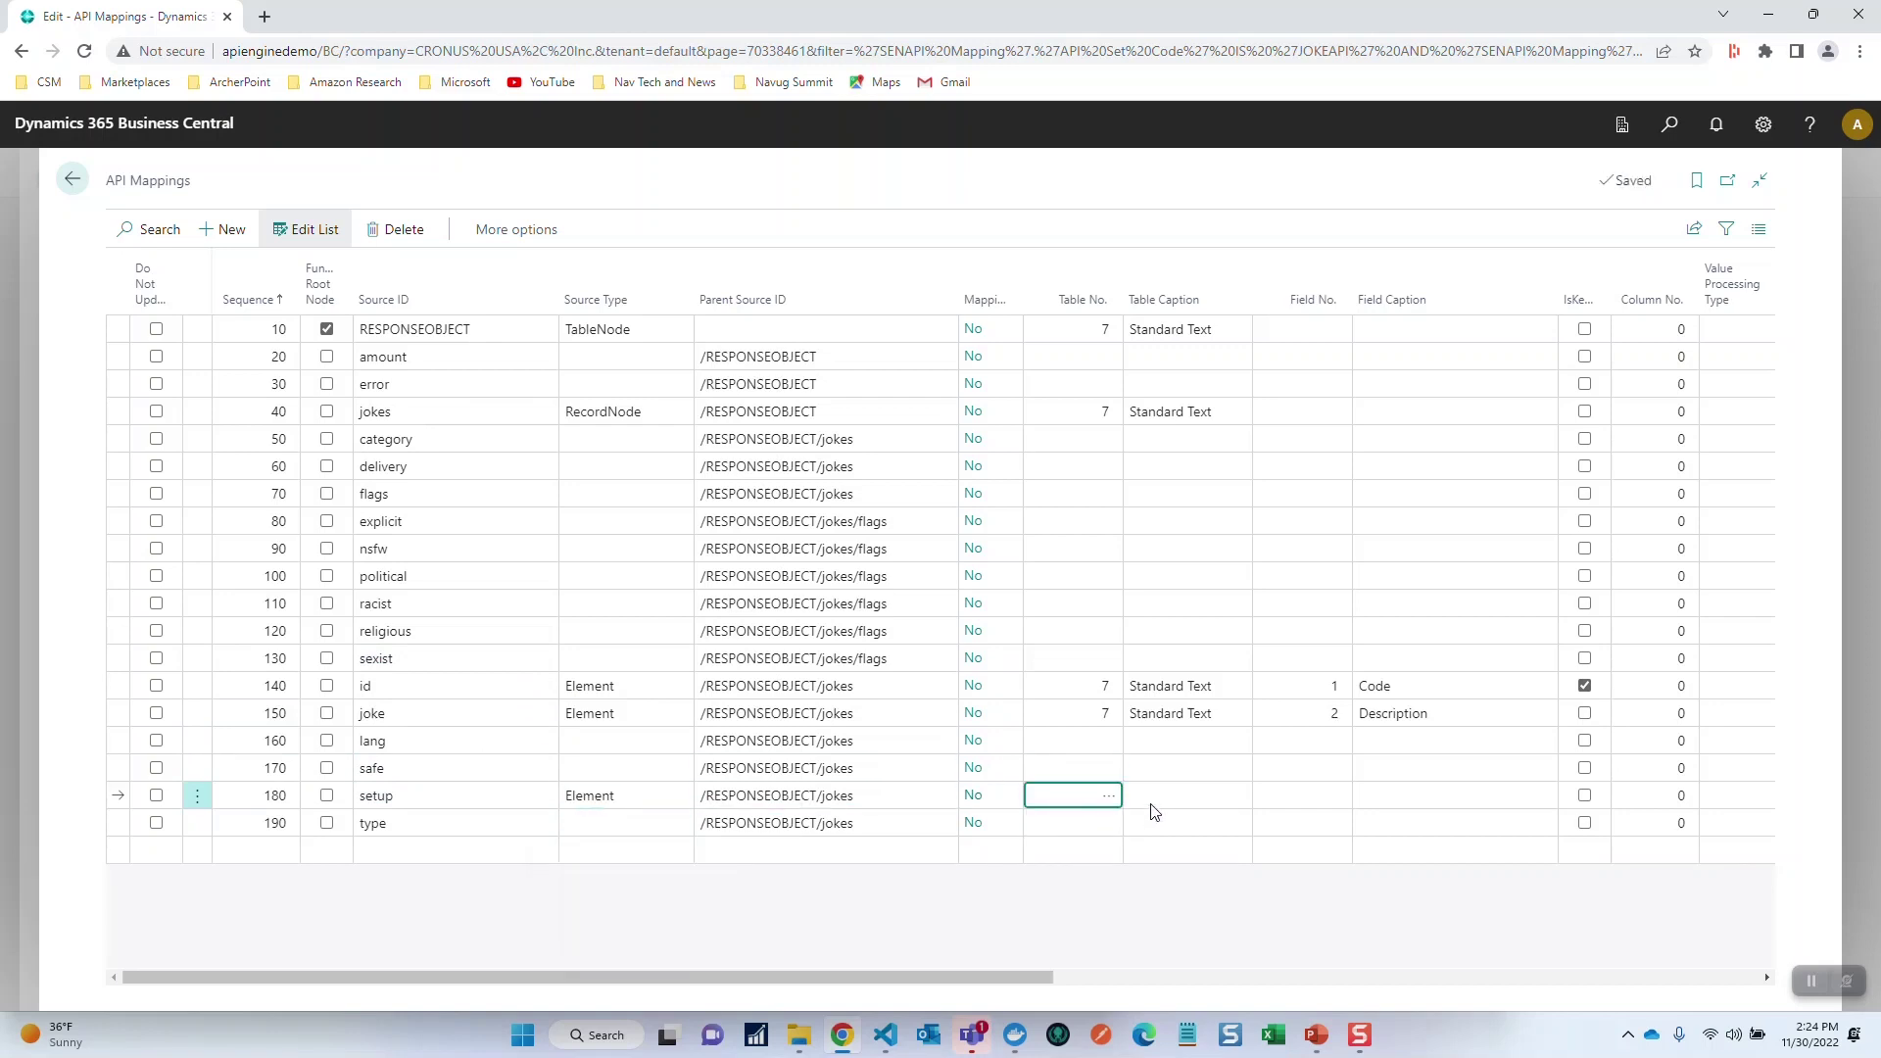
{"action": "key", "text": "Tab"}
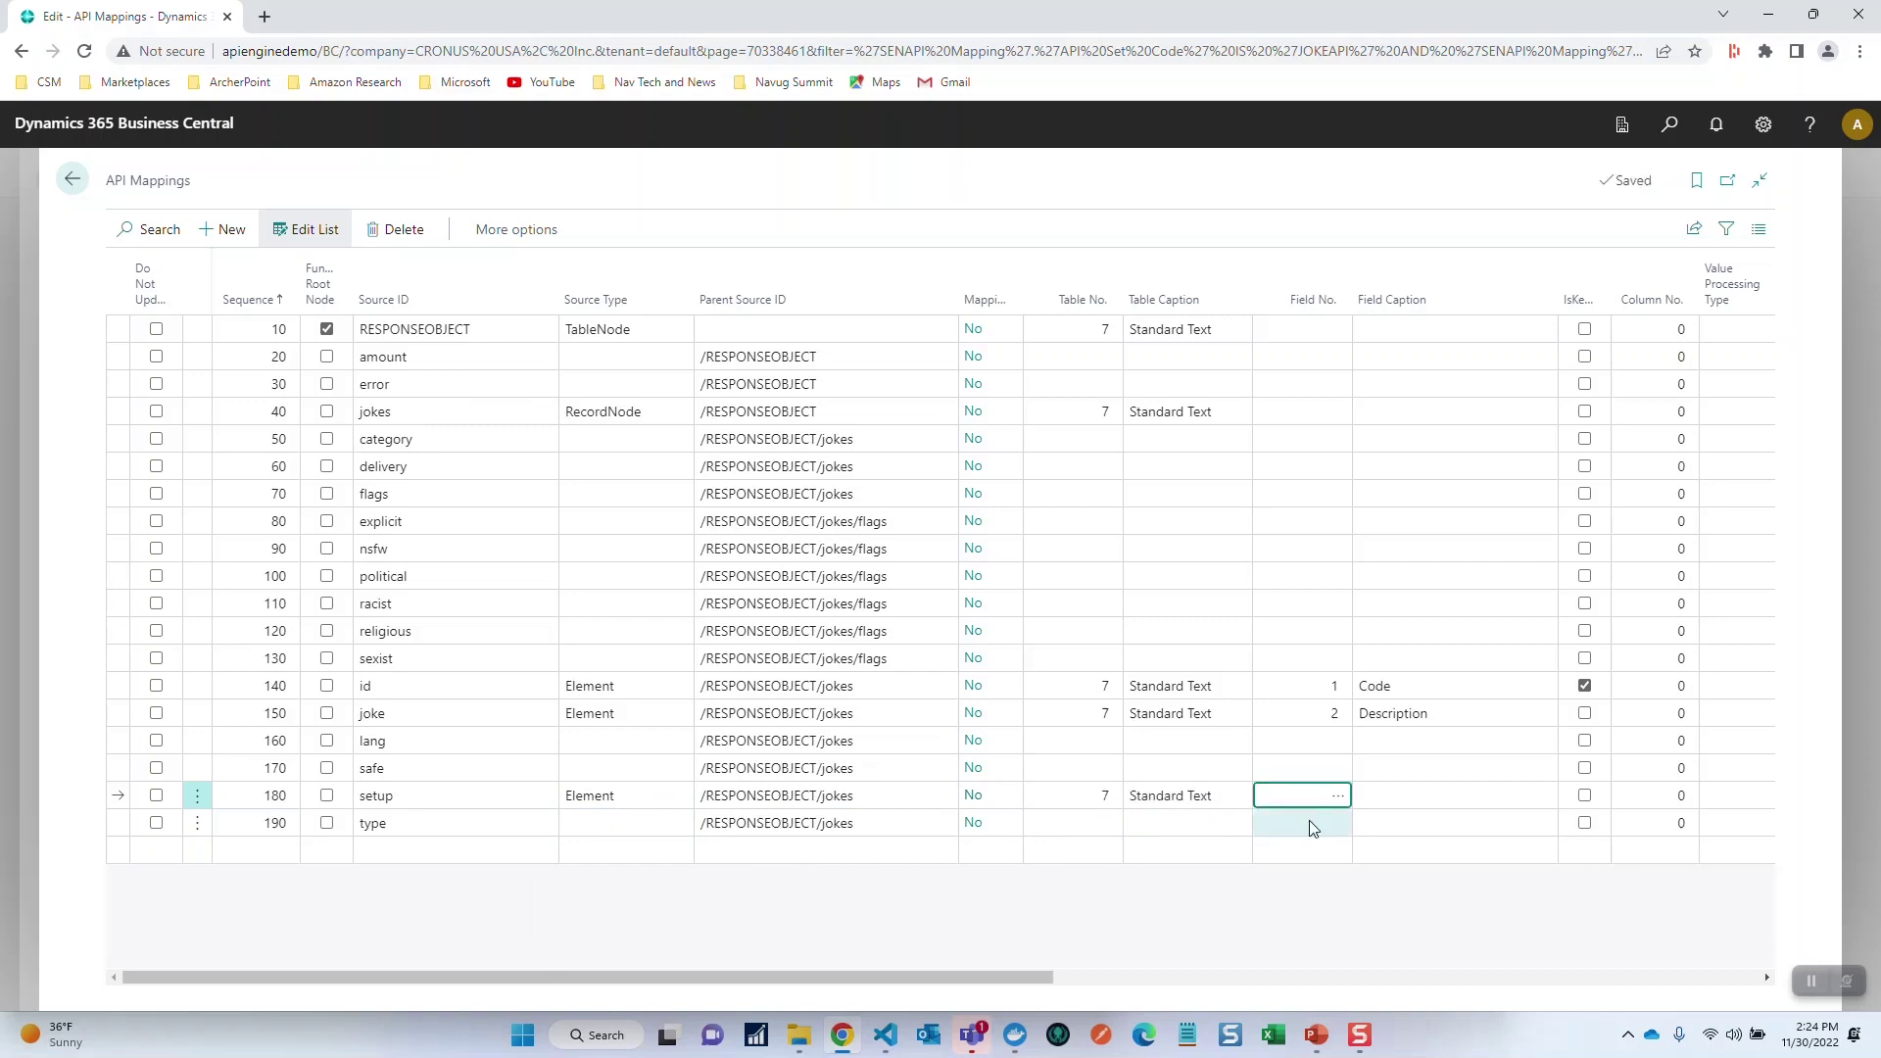
{"action": "key", "text": "Tab"}
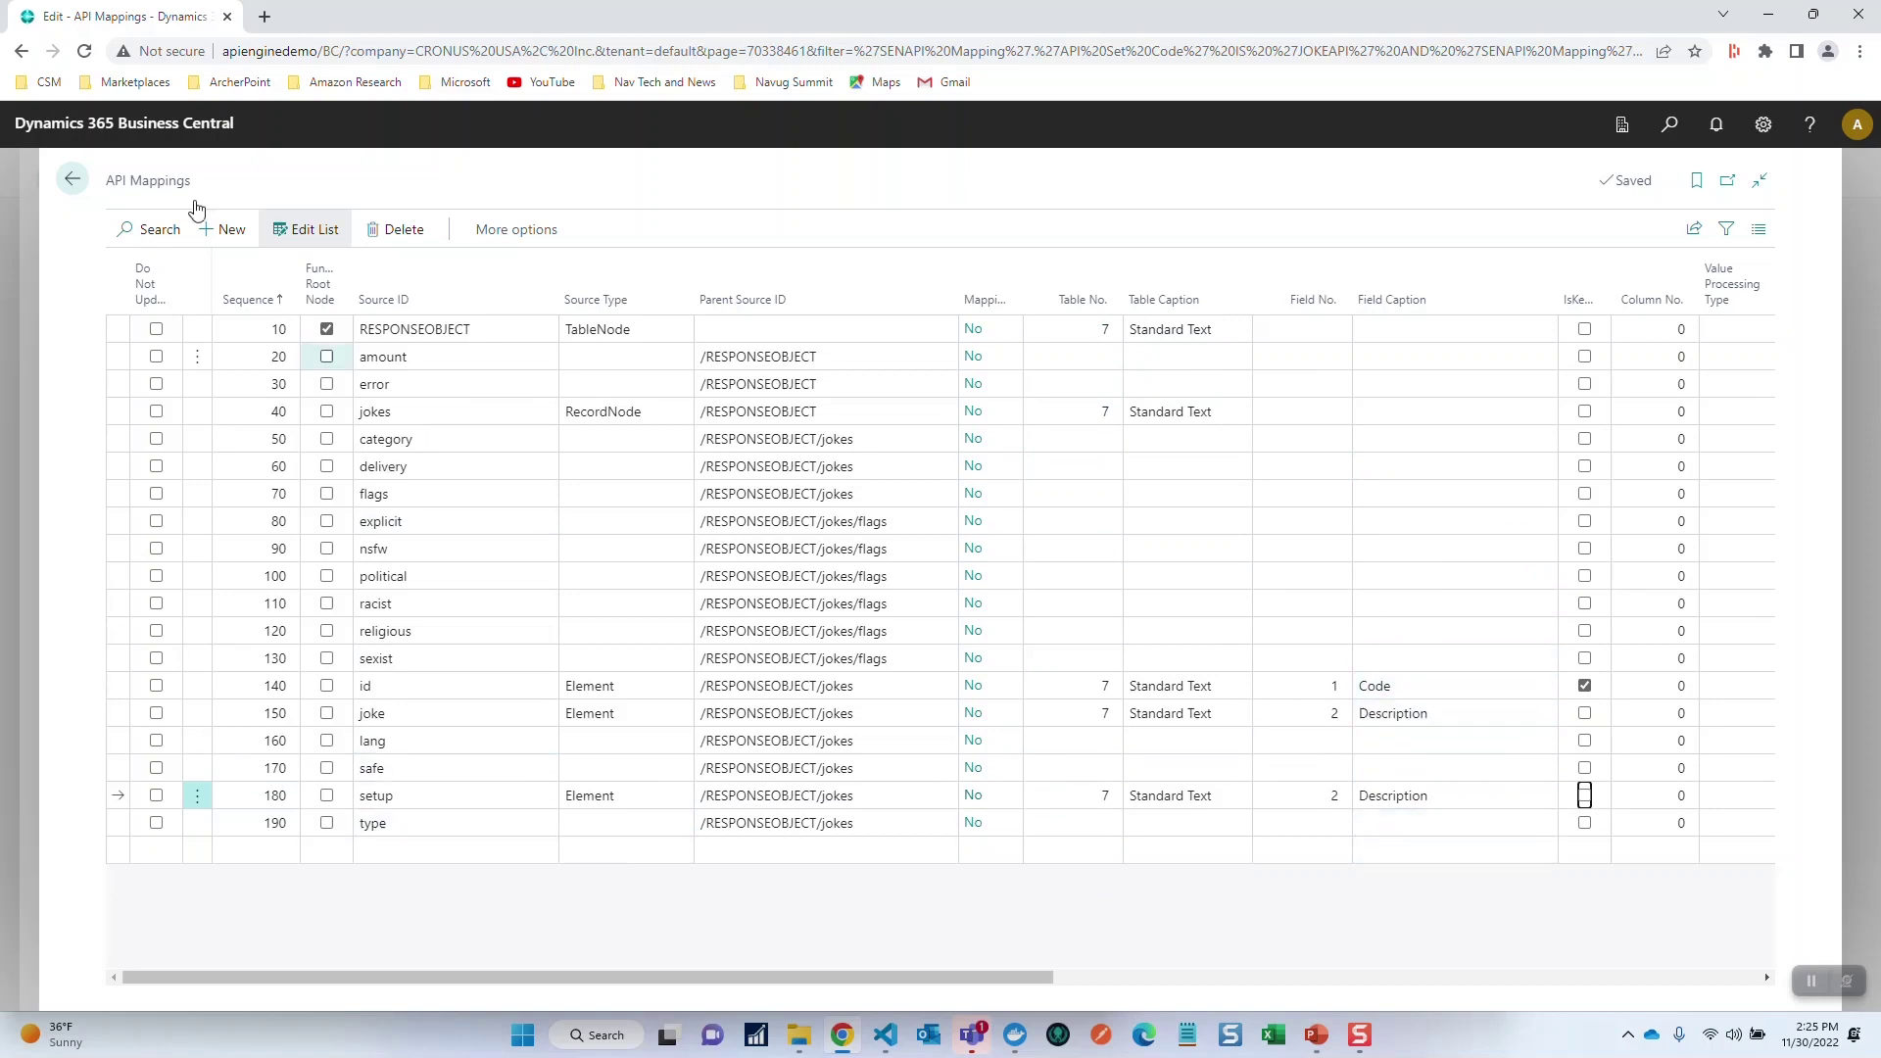
Back in API Functions, set GETJOKESFORCATEGORY's Response Processing Method to Multiple Records Update
{"action": "left_click", "coordinate": [69, 196]}
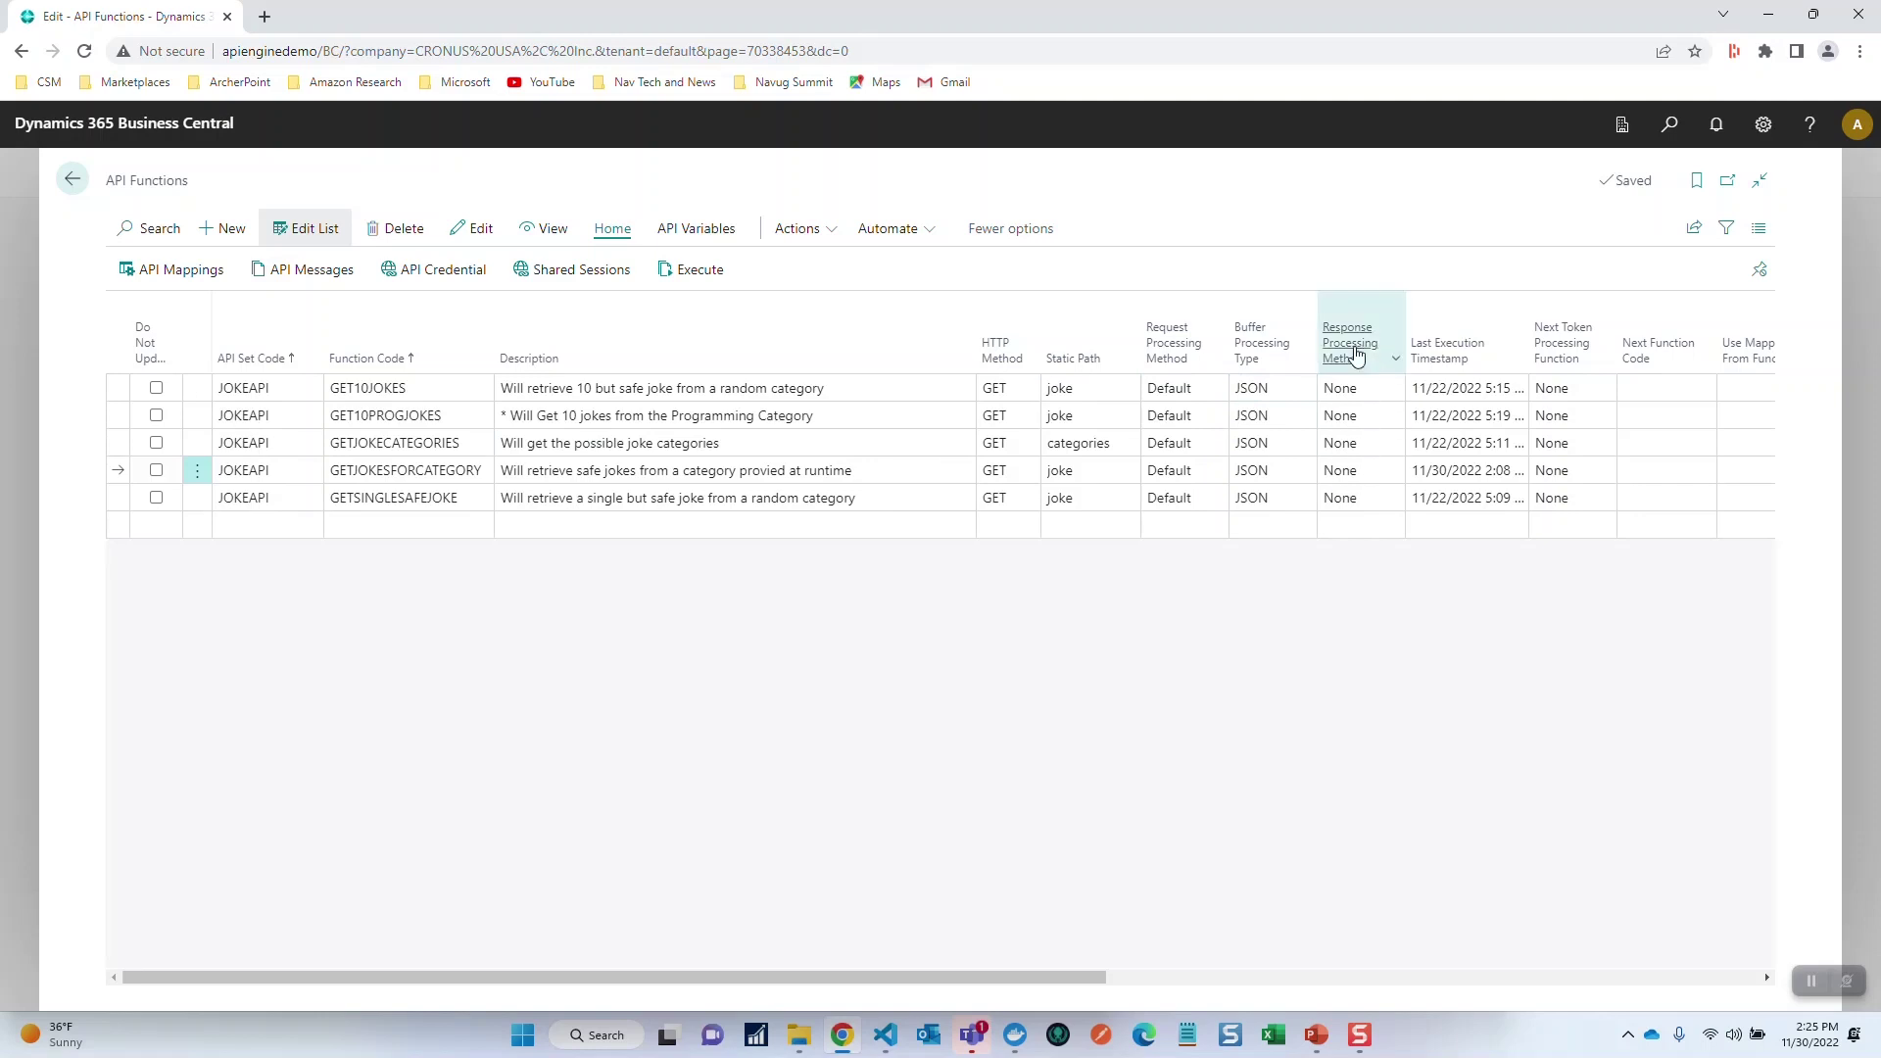
{"action": "left_click", "coordinate": [1364, 473]}
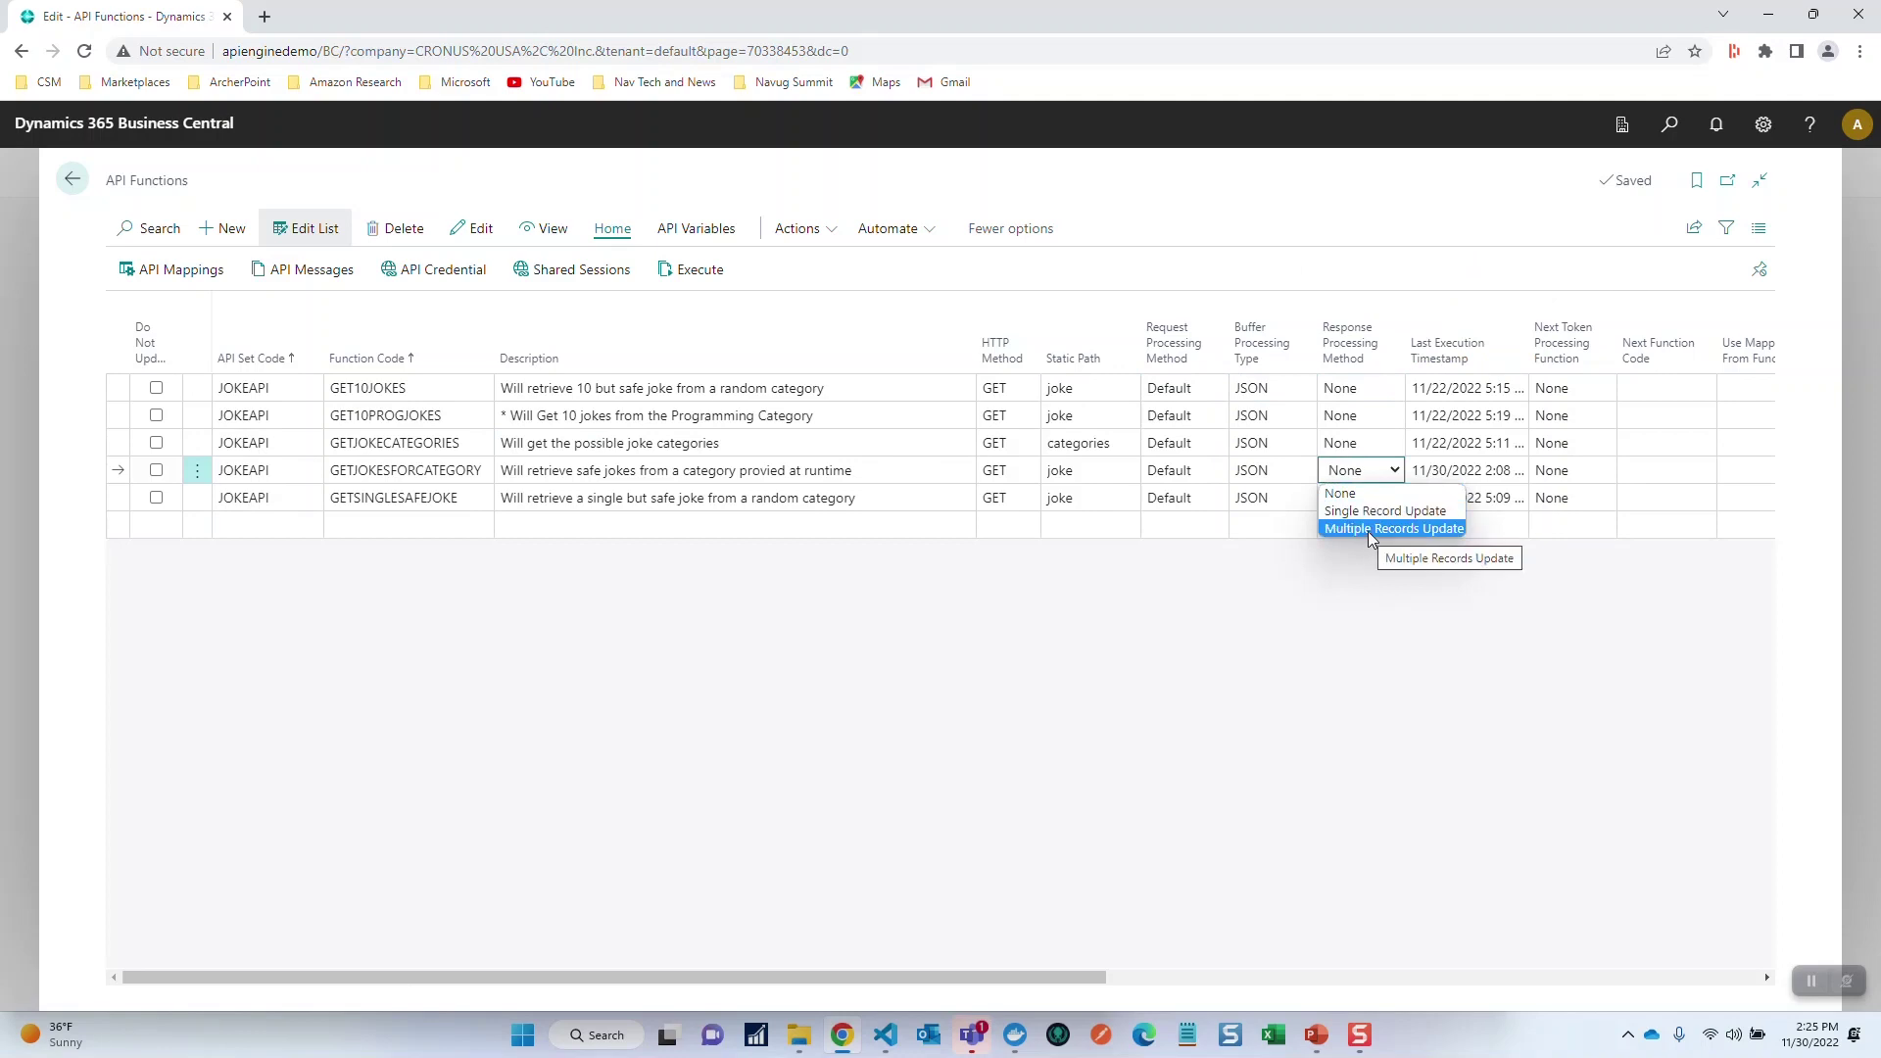
{"action": "left_click", "coordinate": [1368, 531]}
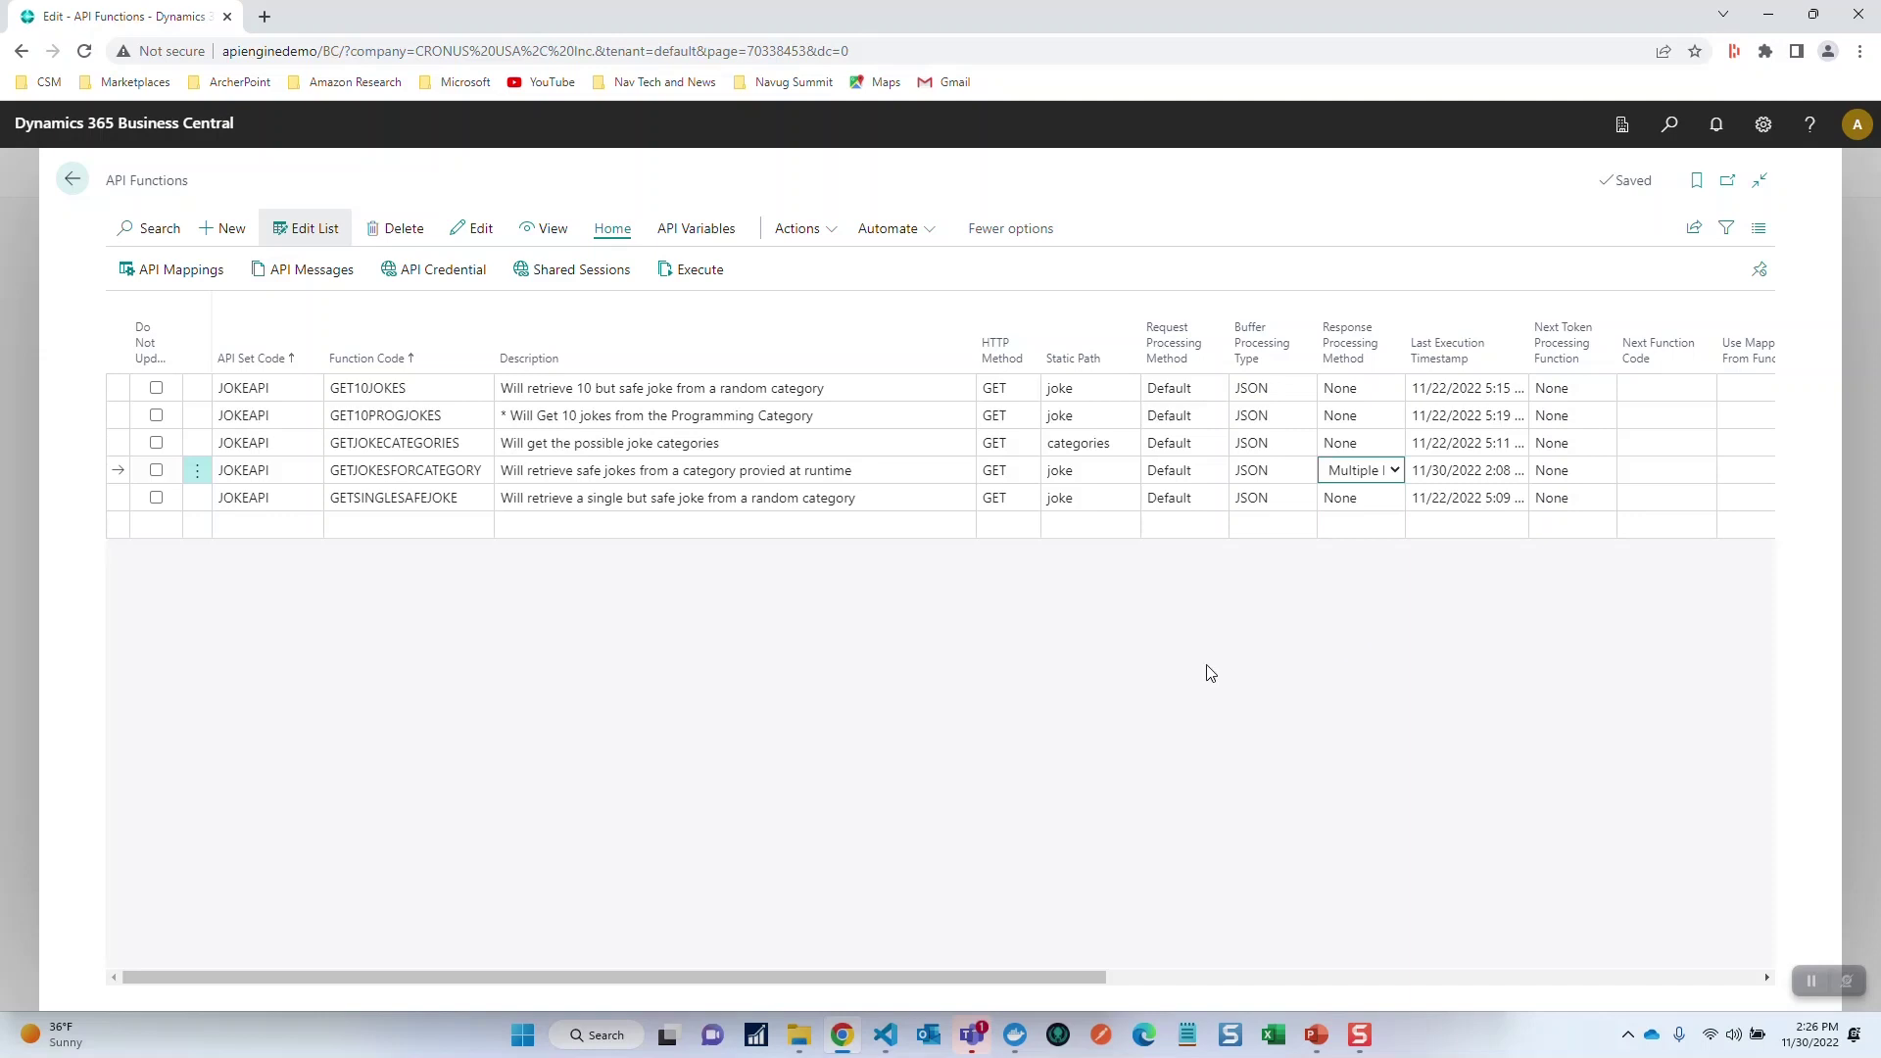
{"action": "left_click", "coordinate": [886, 470]}
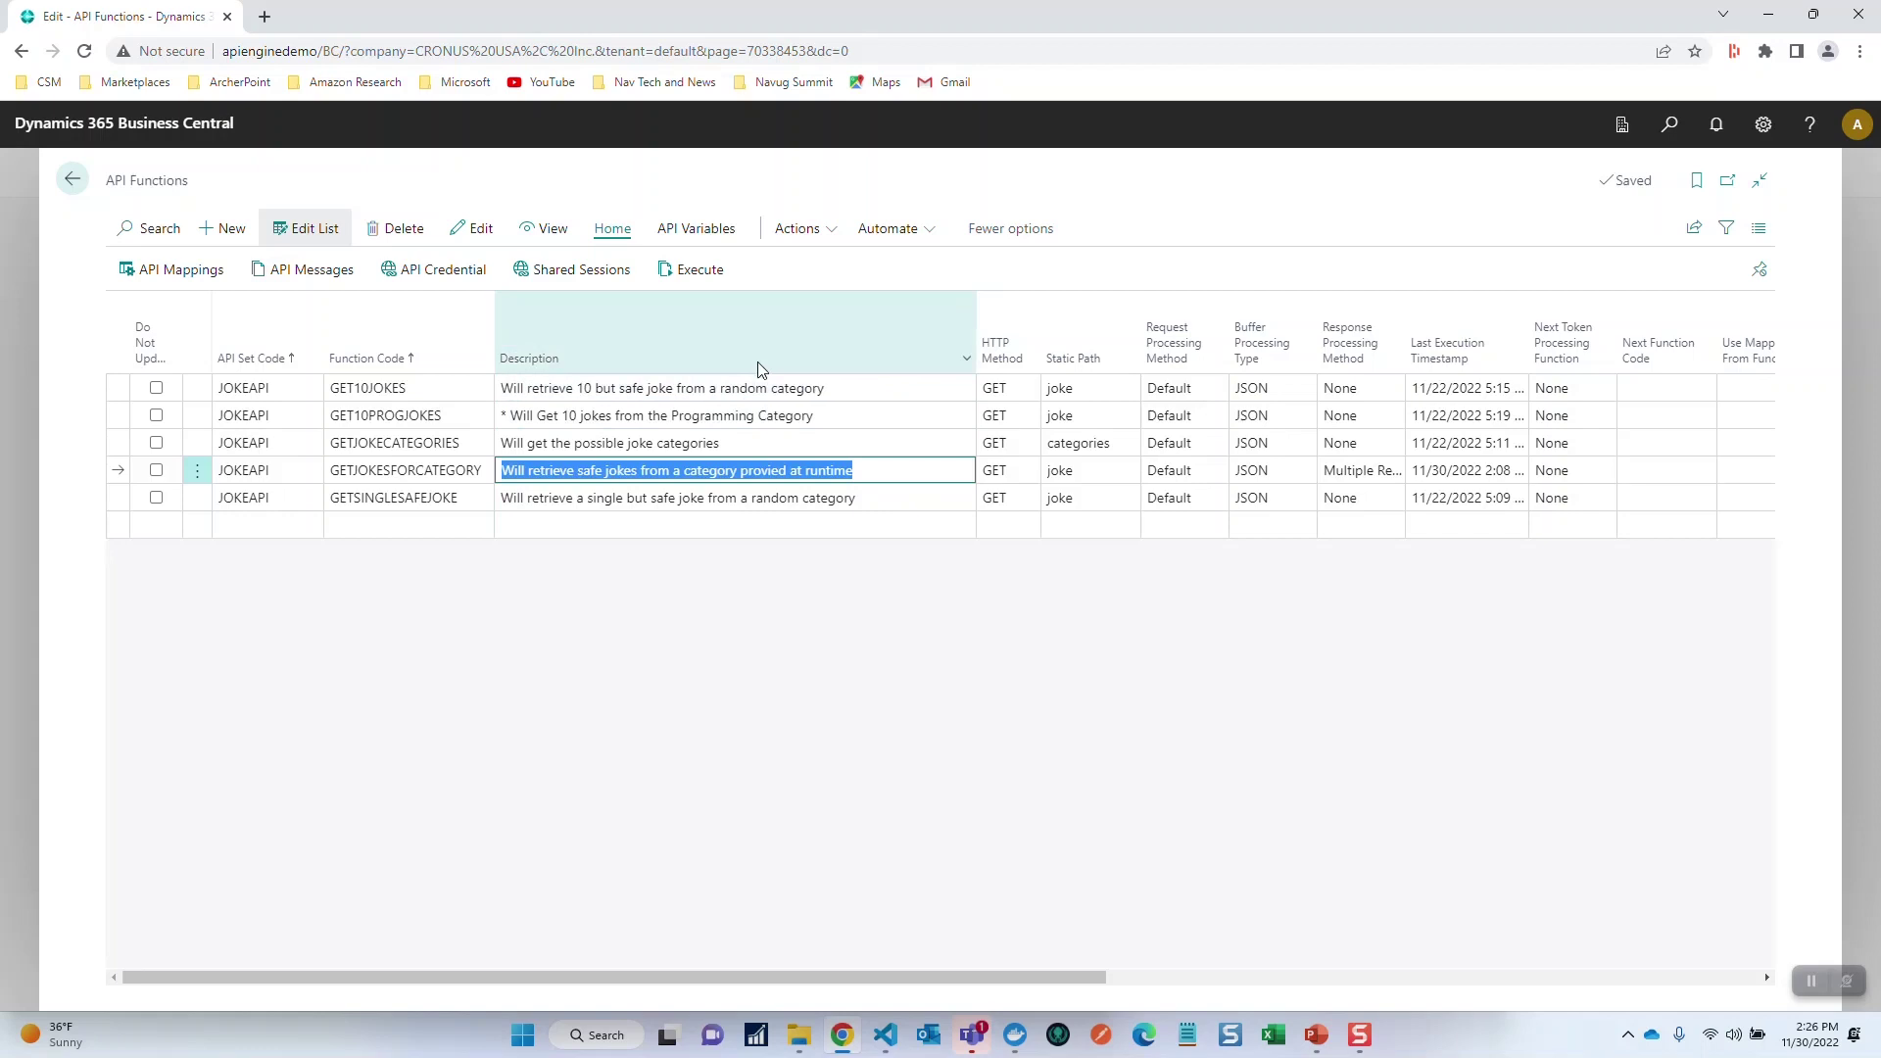
Create a new GETJOKESFORCATEGORY API message under set code JOKEAPI
{"action": "left_click", "coordinate": [281, 277]}
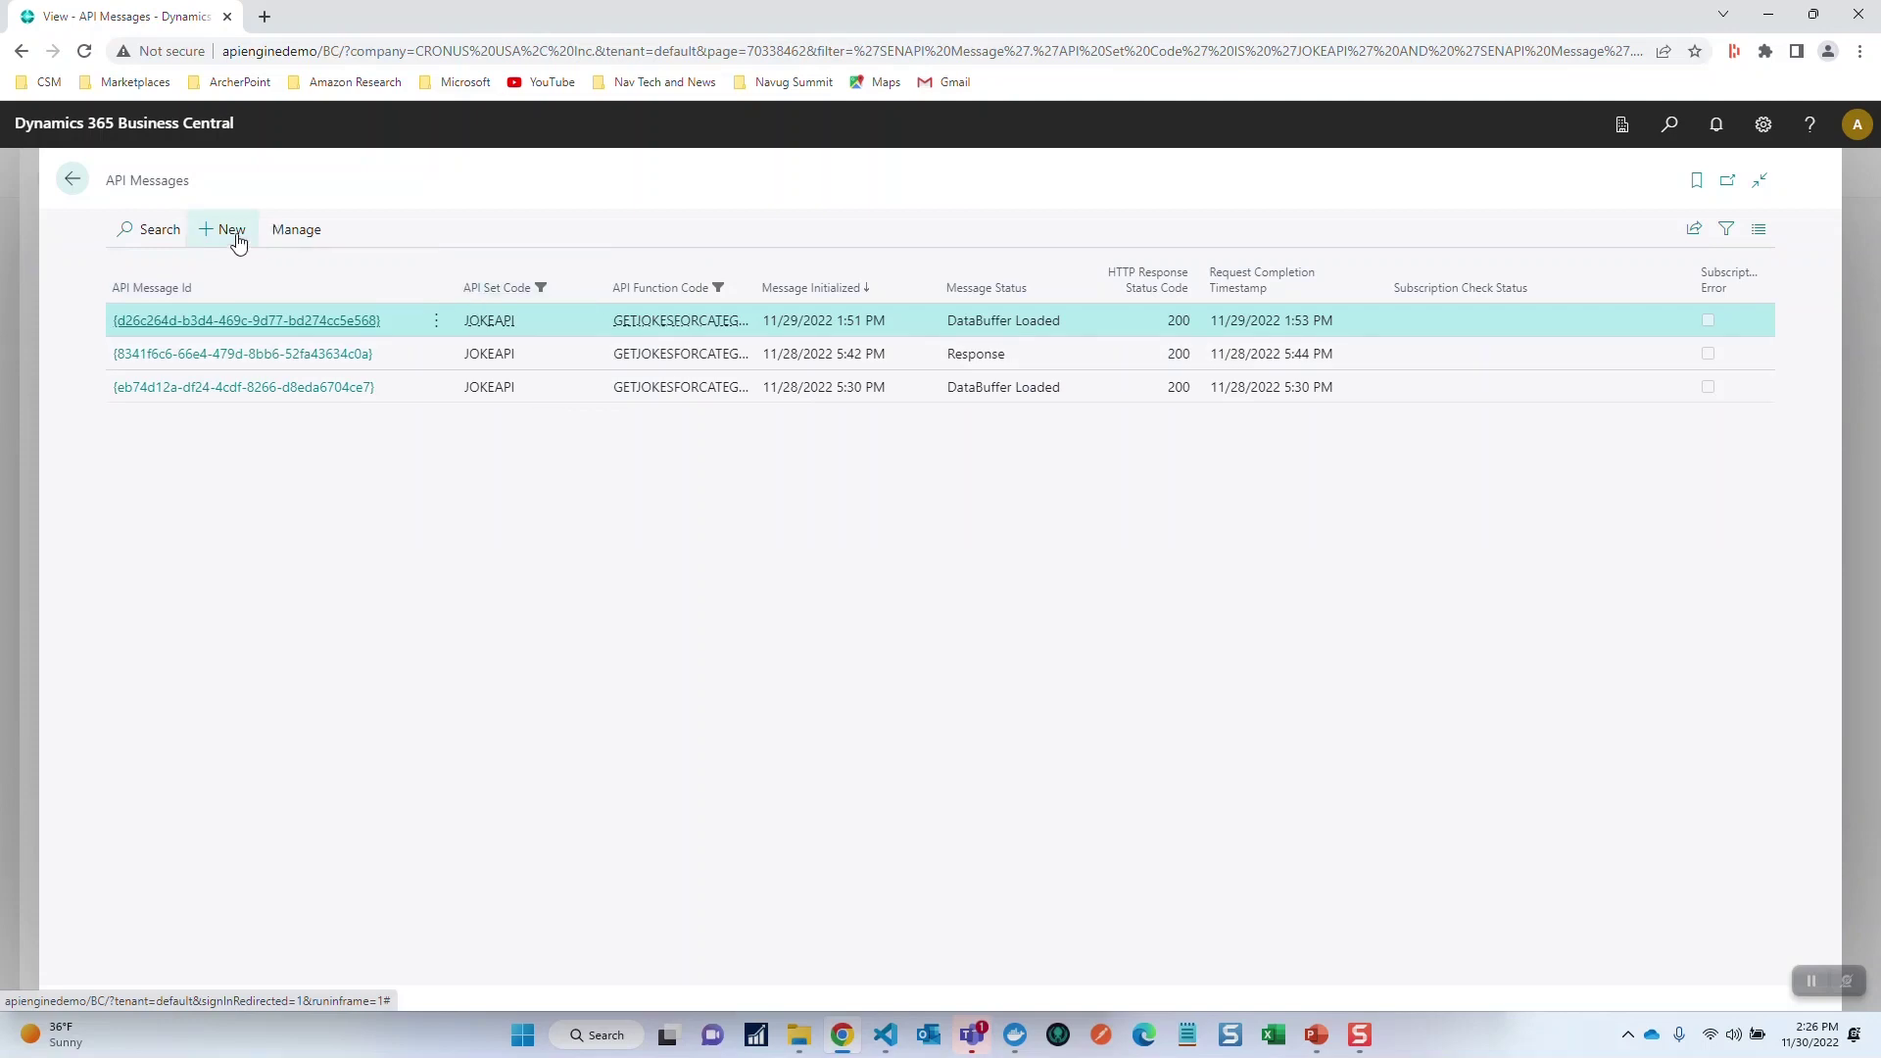
{"action": "left_click", "coordinate": [231, 233]}
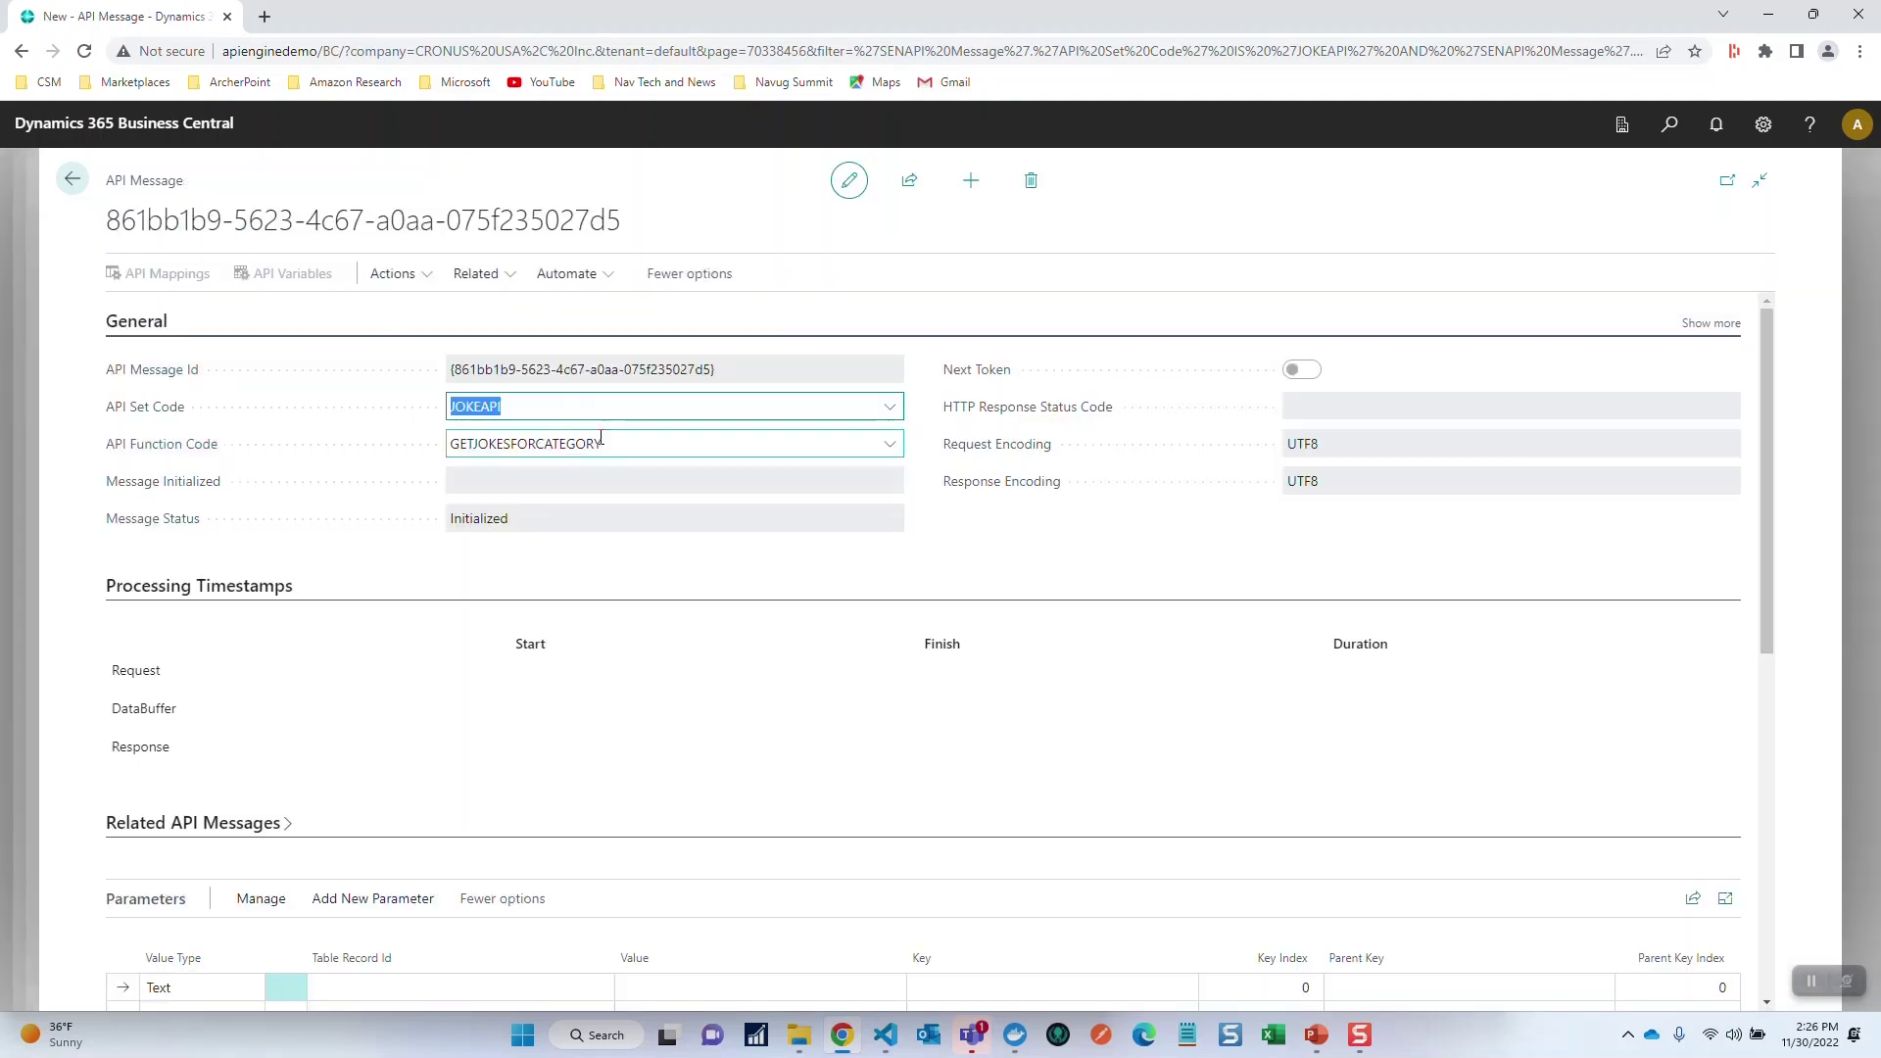
{"action": "left_click", "coordinate": [661, 441]}
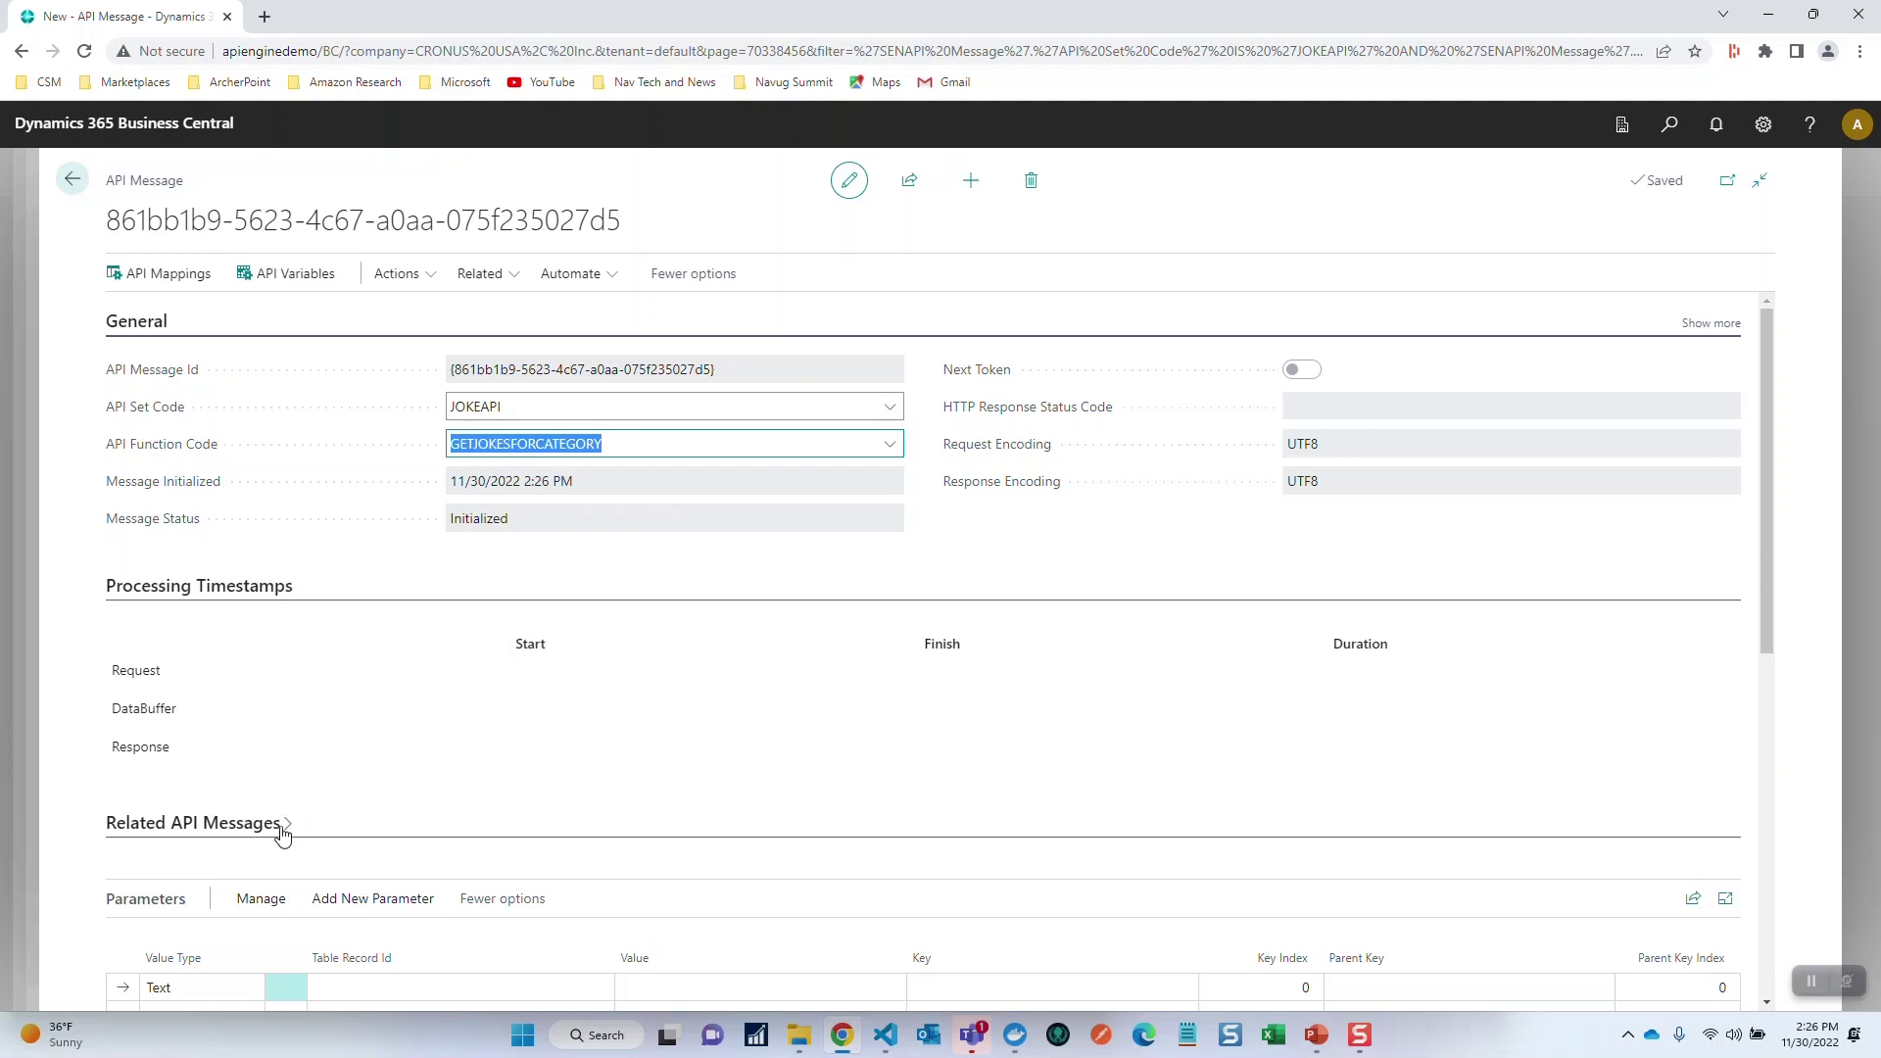
{"action": "scroll", "coordinate": [555, 814], "scroll_direction": "down", "scroll_amount": 3}
{"action": "scroll", "coordinate": [556, 814], "scroll_direction": "down", "scroll_amount": 2}
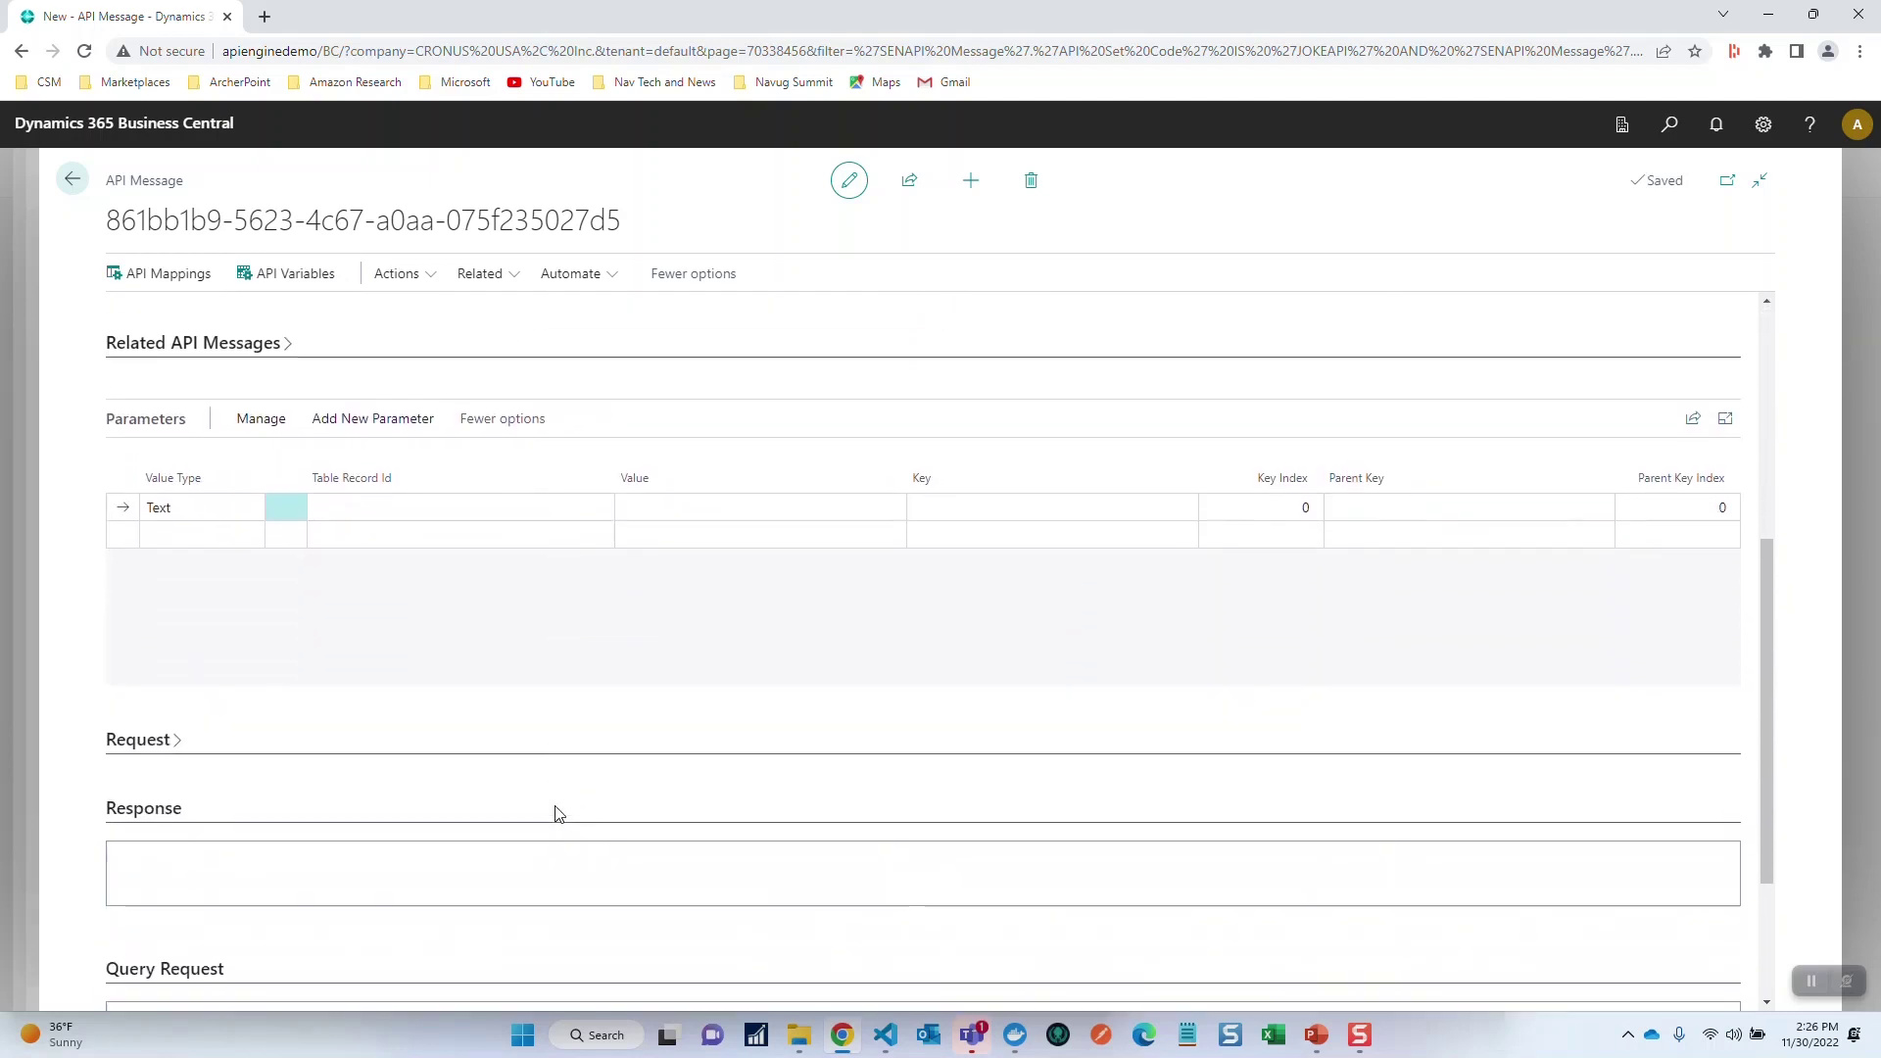
{"action": "scroll", "coordinate": [555, 814], "scroll_direction": "up", "scroll_amount": 3}
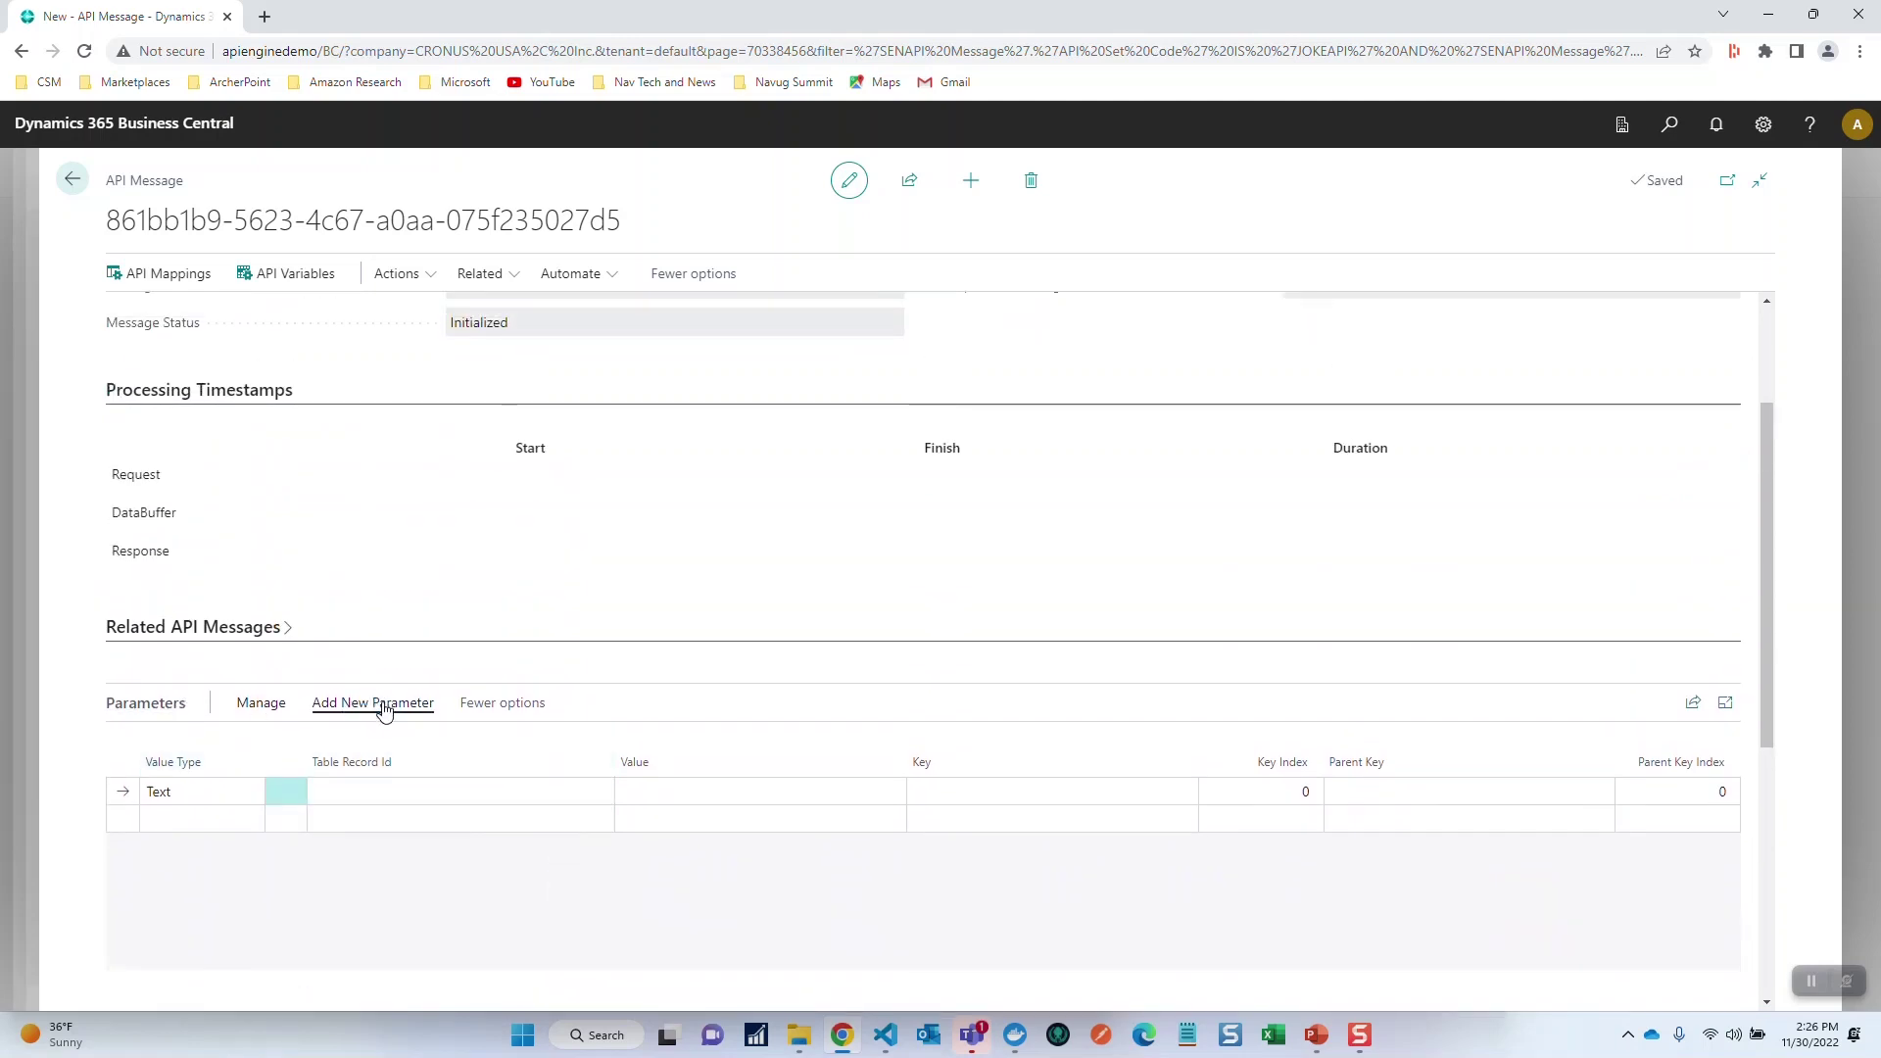
Add a table record parameter for the Item Category table with record MISC
{"action": "left_click", "coordinate": [384, 704]}
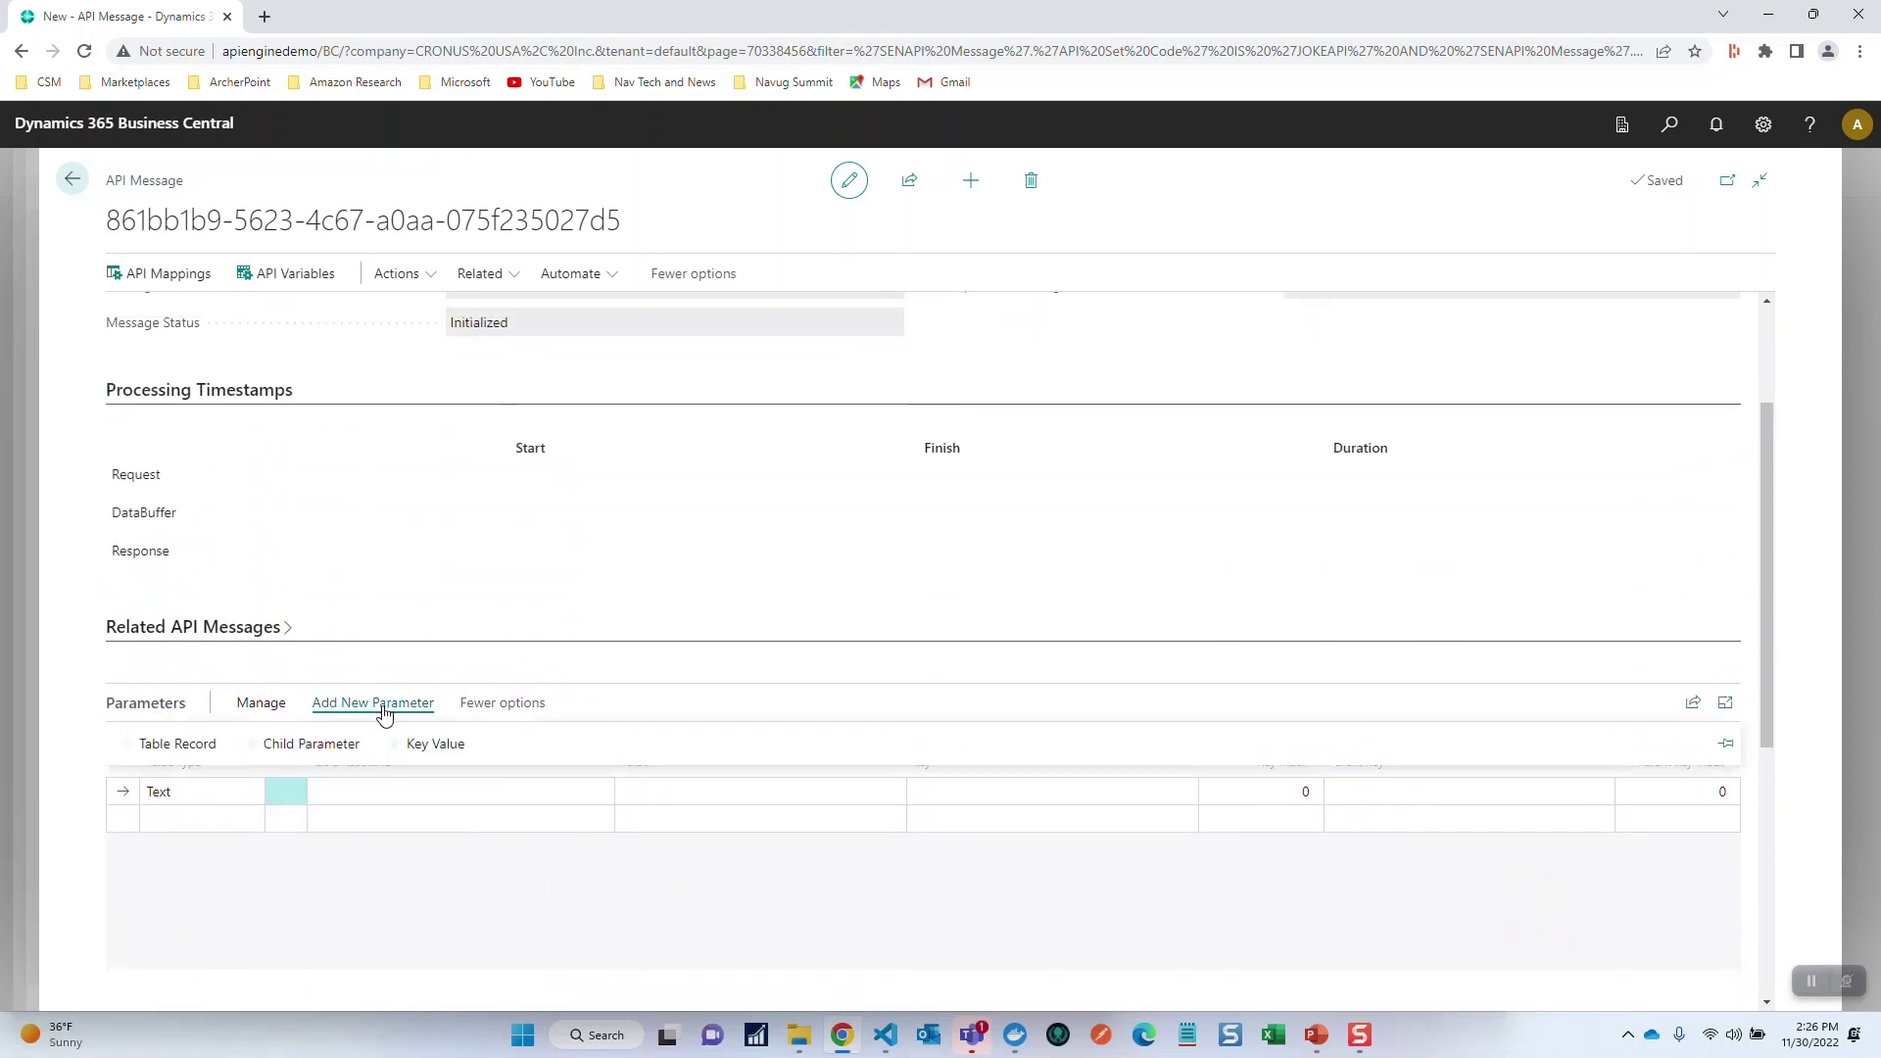
{"action": "left_click", "coordinate": [186, 744]}
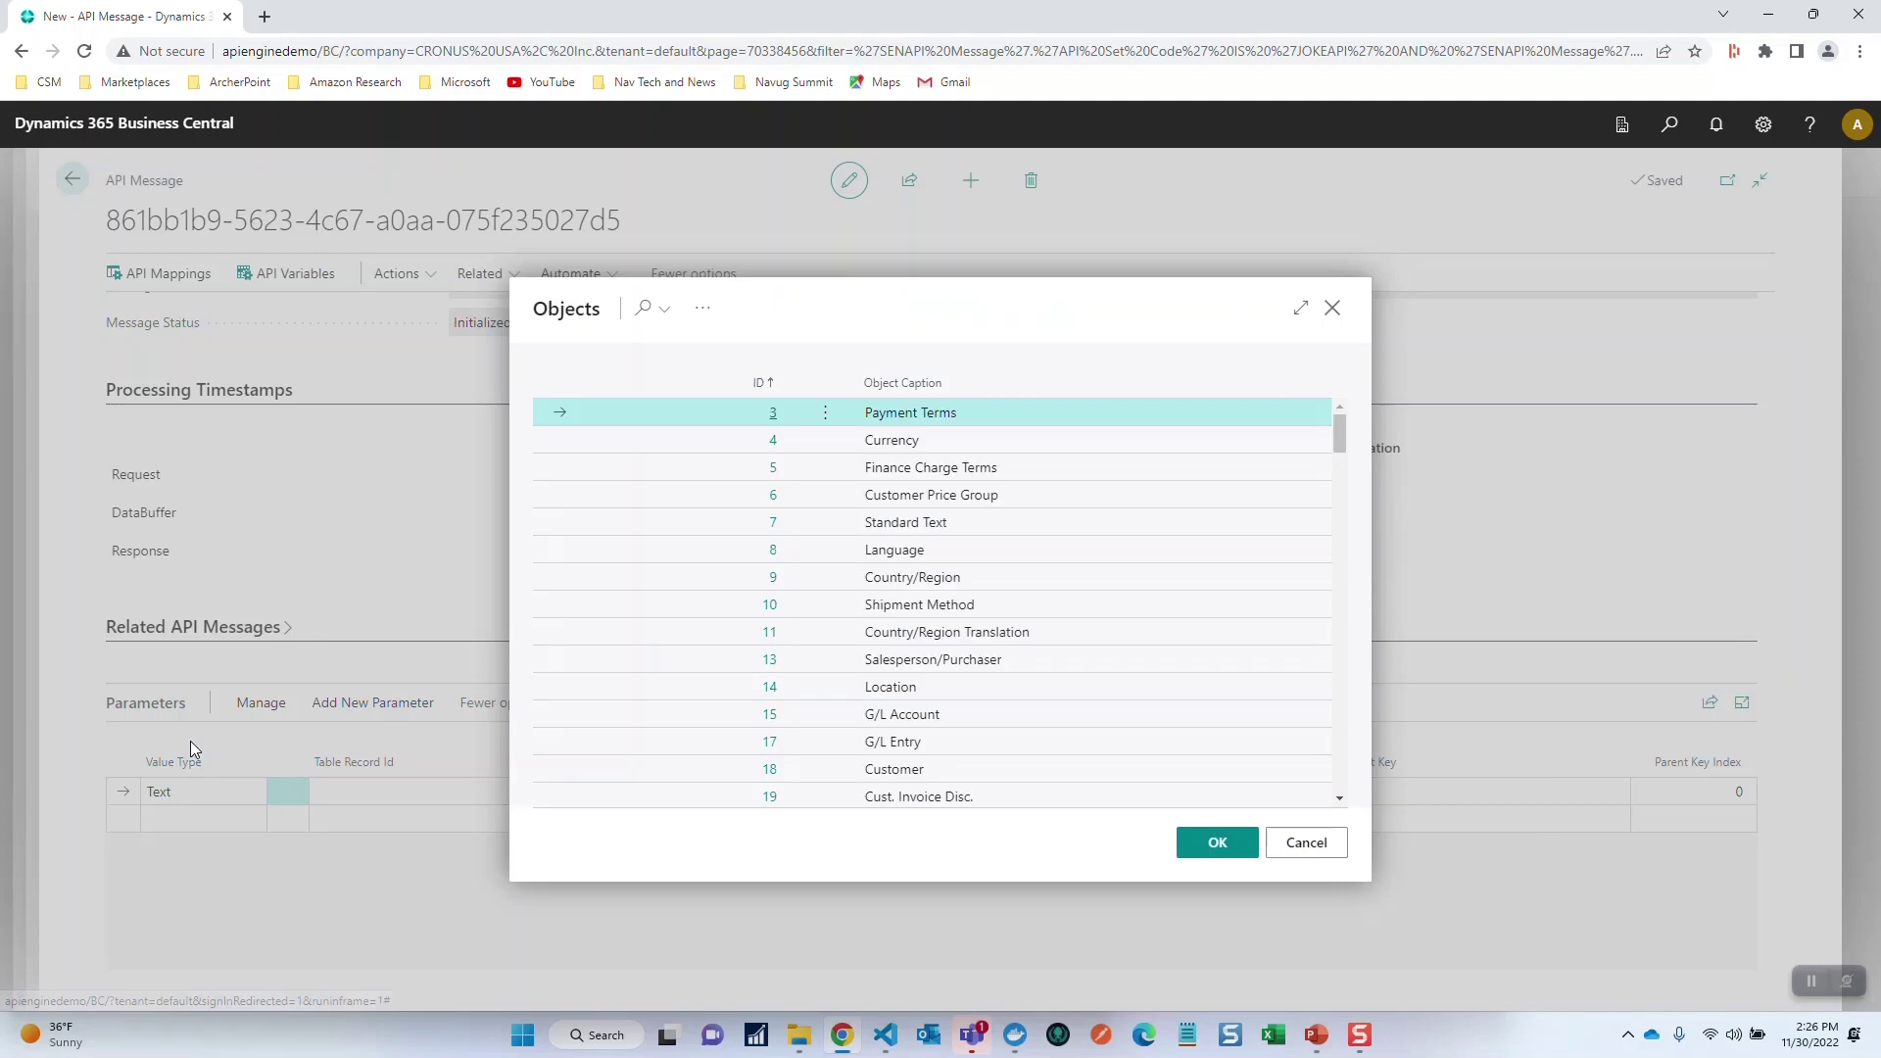
{"action": "left_click", "coordinate": [645, 312]}
{"action": "type", "text": "I"}
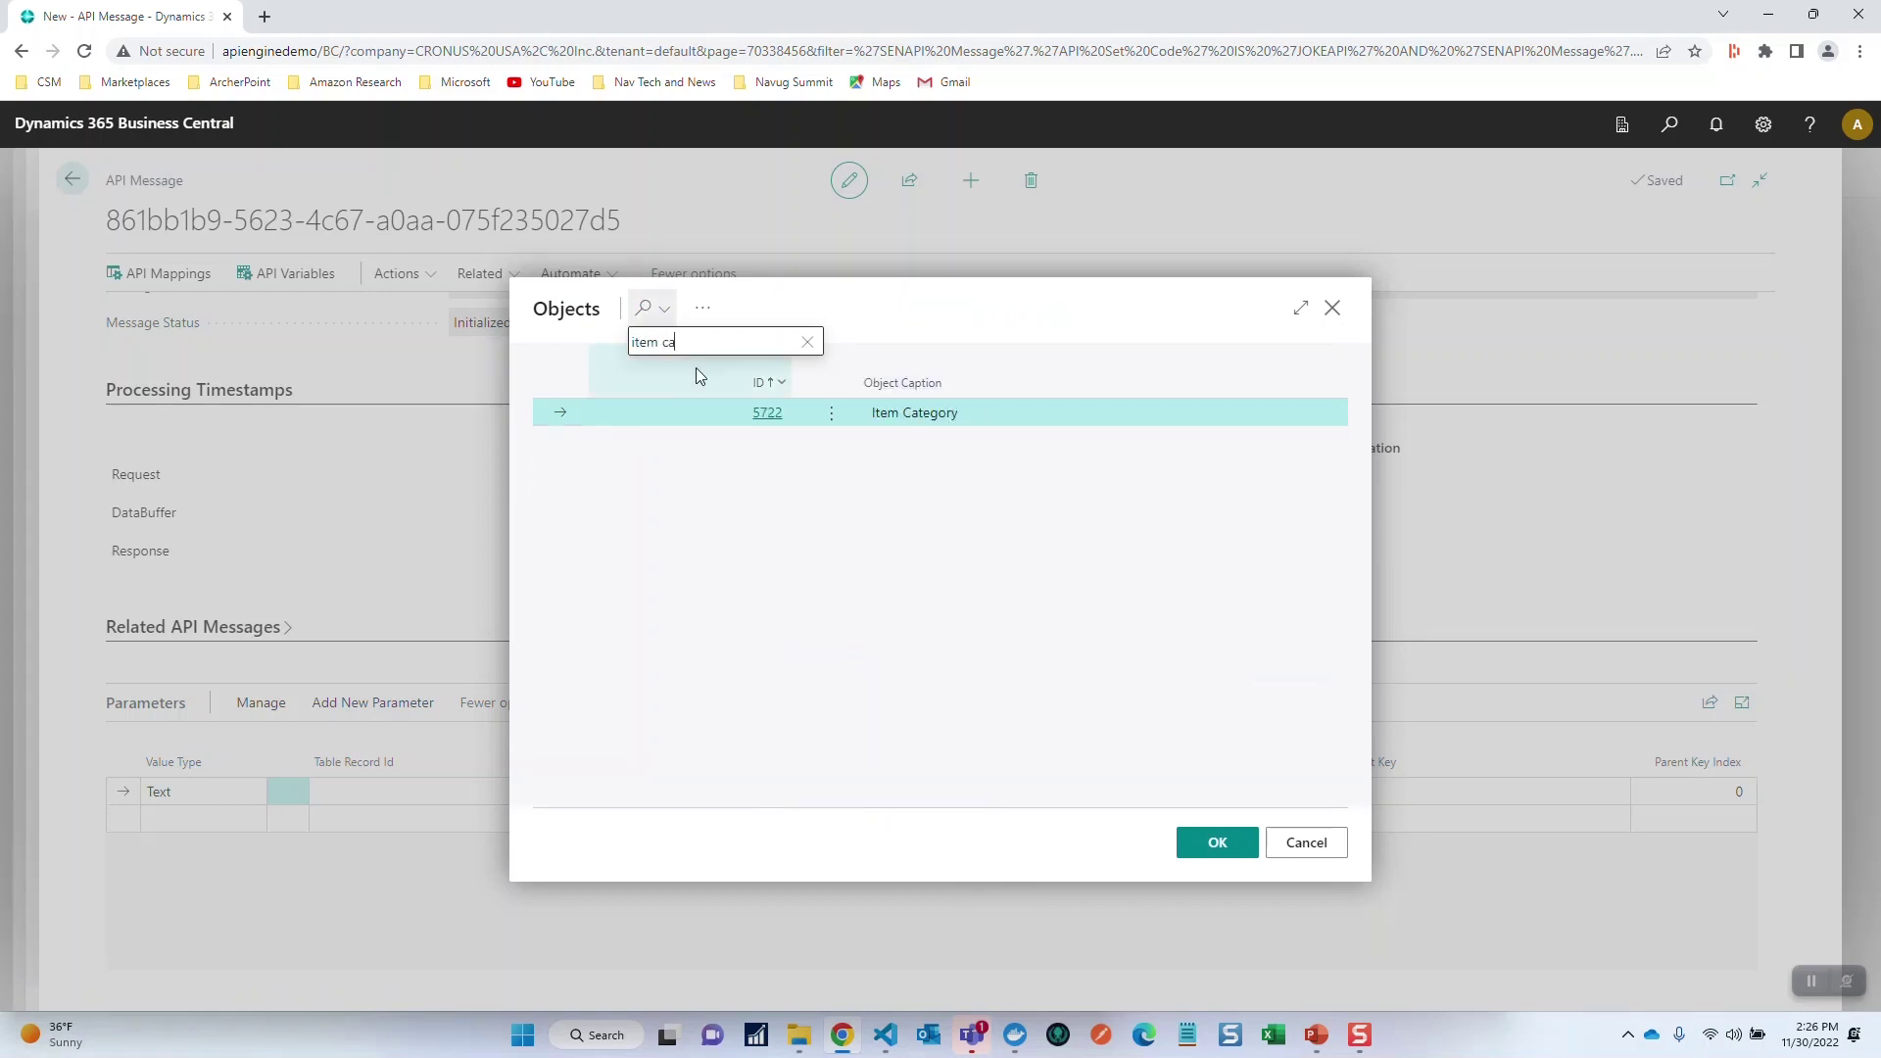
{"action": "left_click", "coordinate": [763, 420]}
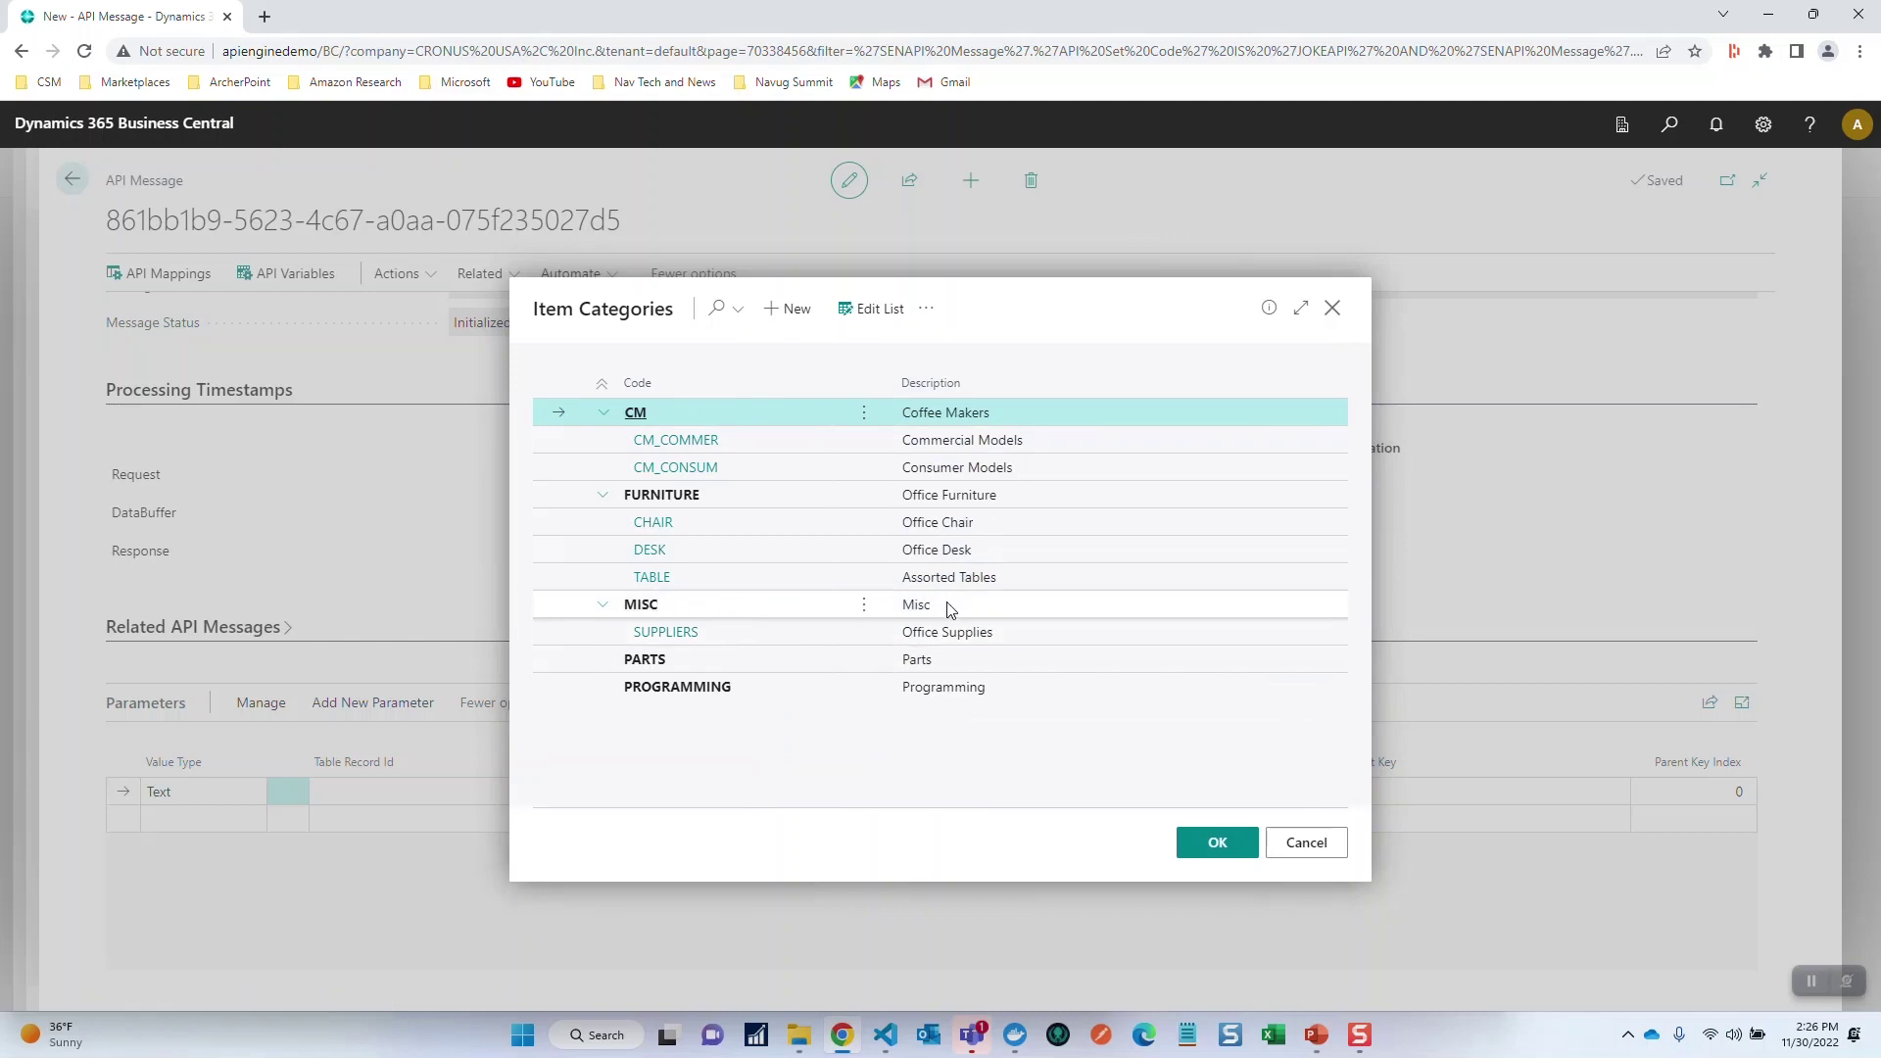
{"action": "left_click", "coordinate": [737, 609]}
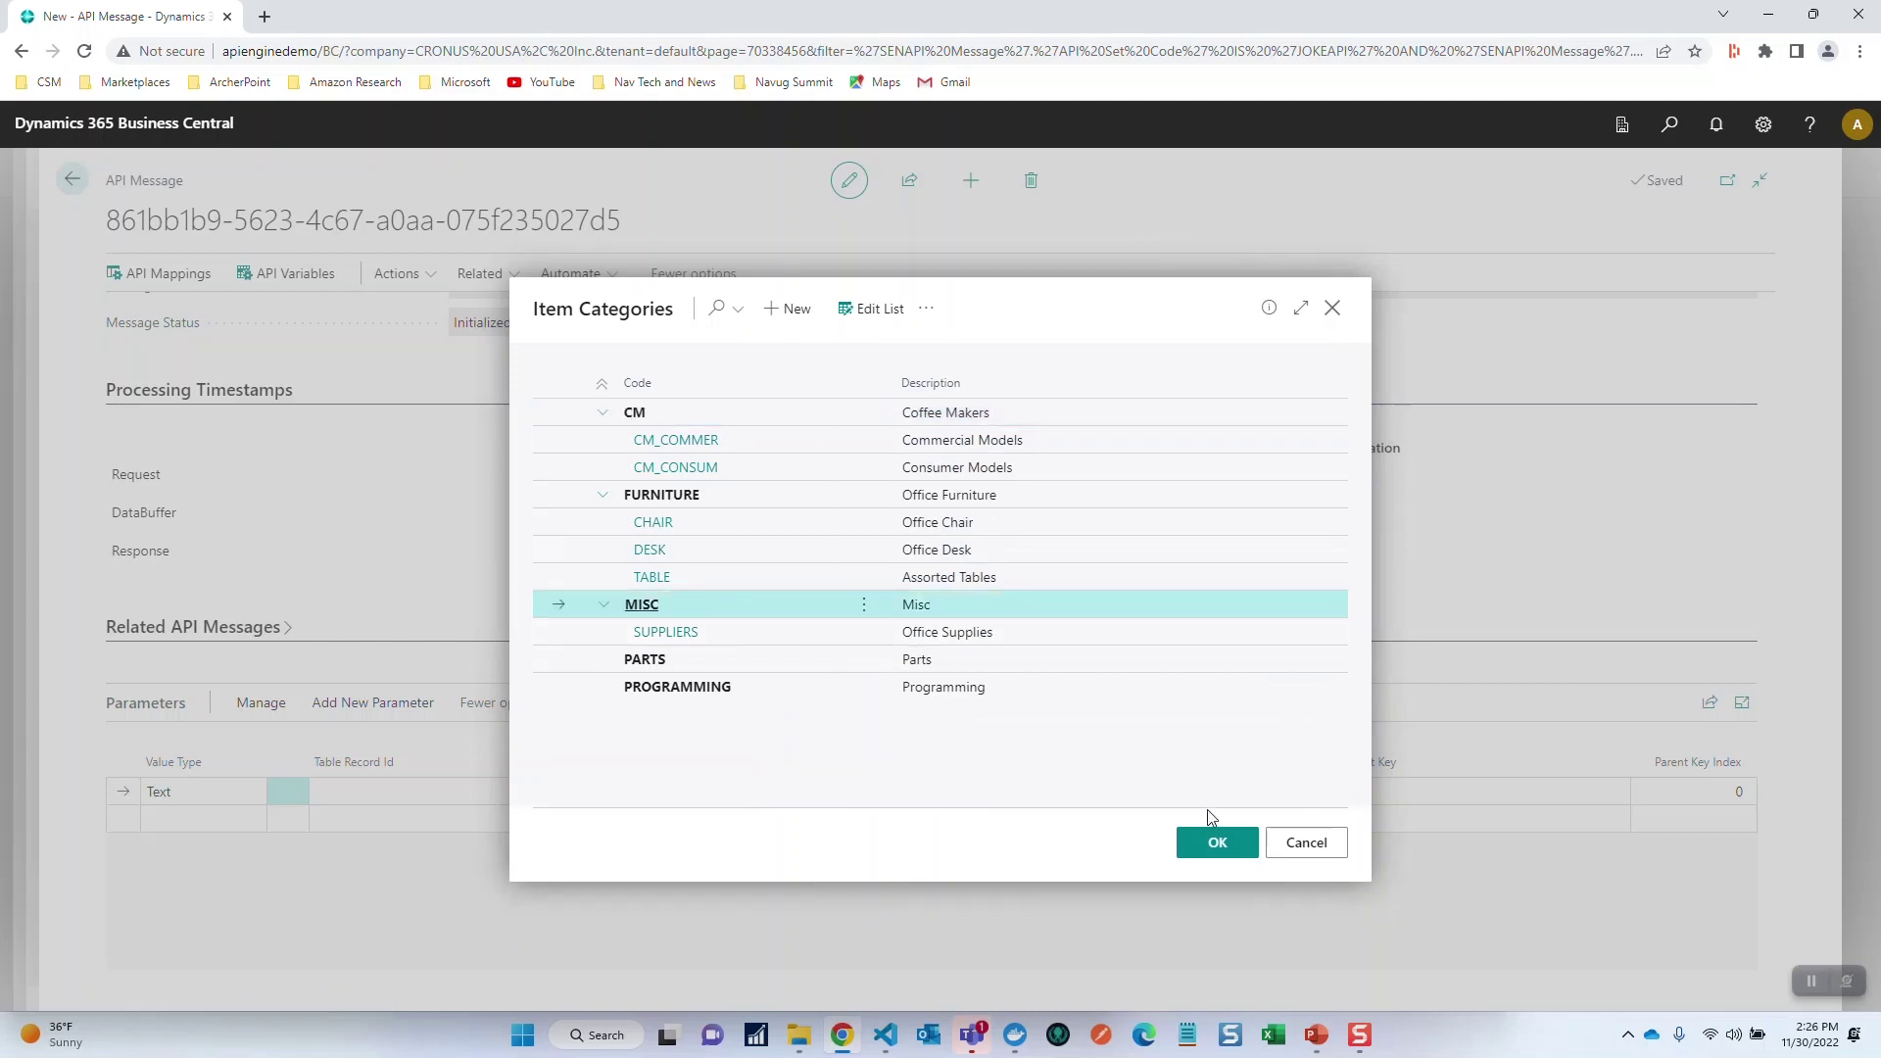
{"action": "left_click", "coordinate": [1223, 850]}
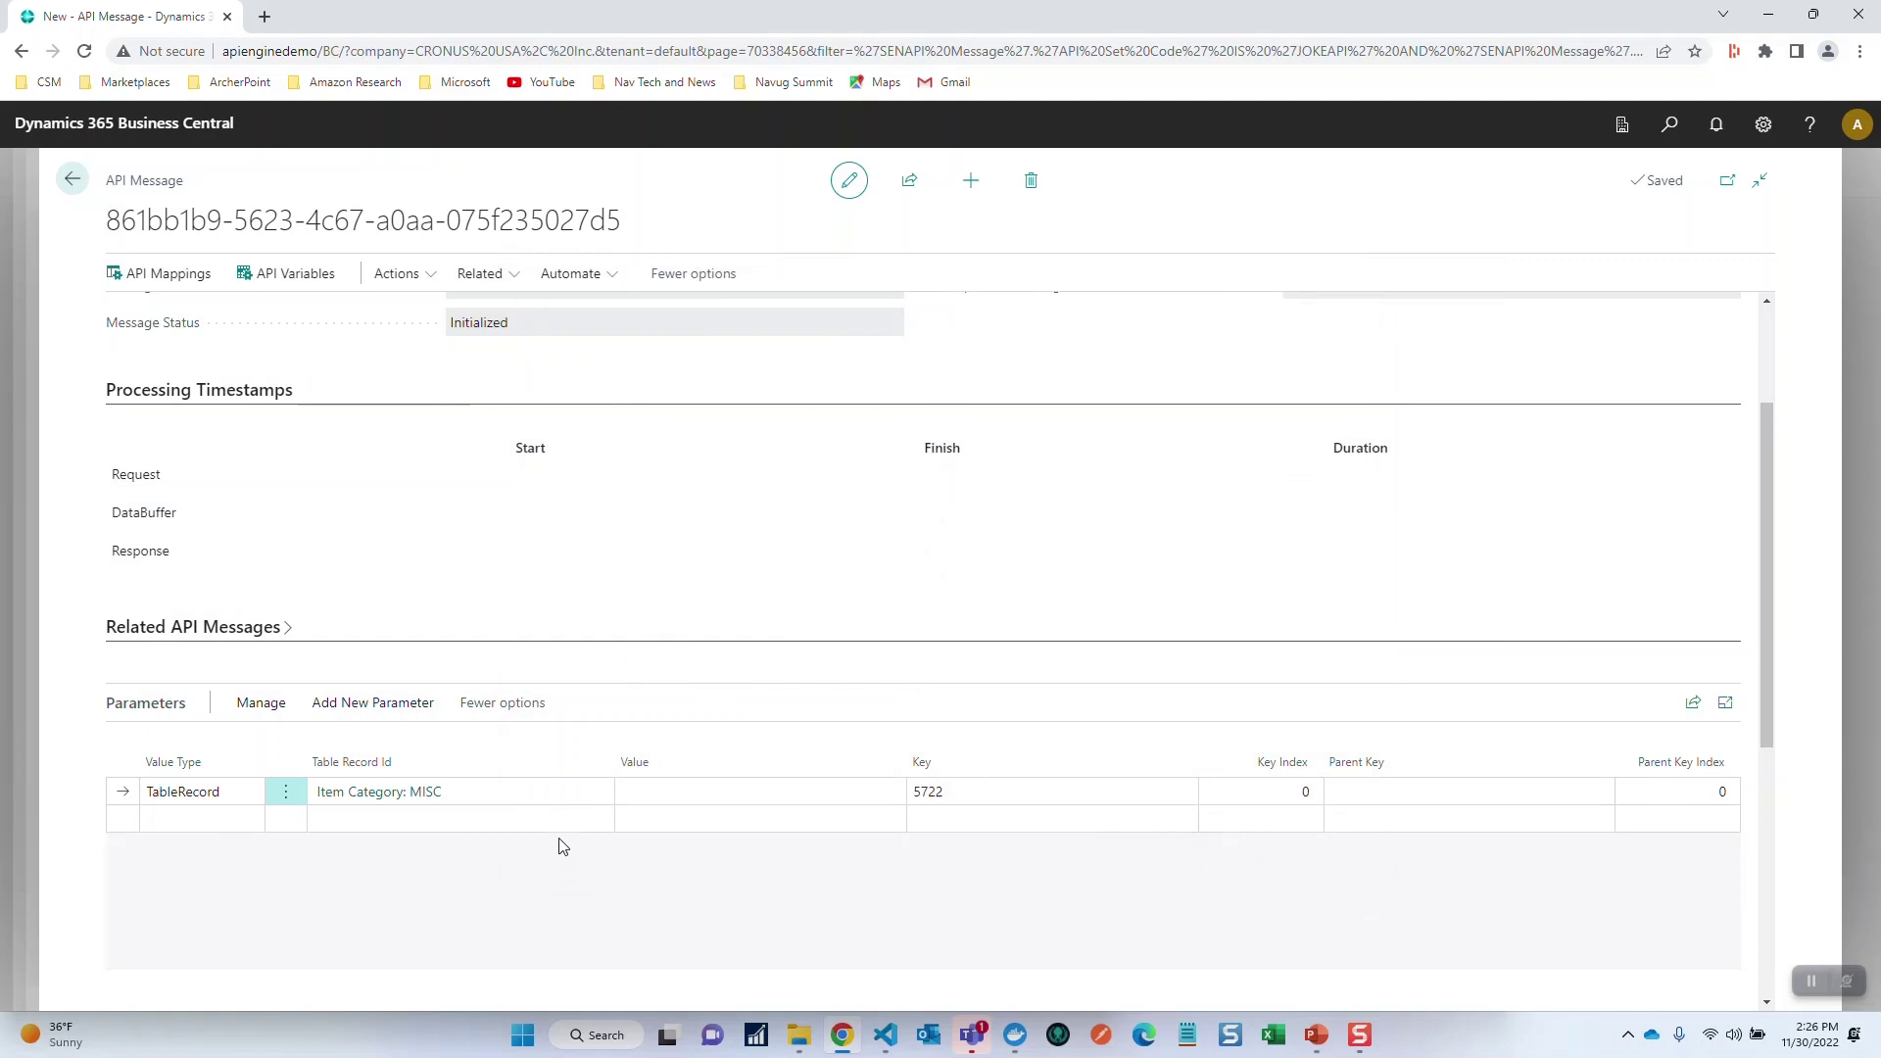
Add a key-value parameter with key Amount and value 6
{"action": "left_click", "coordinate": [374, 707]}
{"action": "left_click", "coordinate": [426, 749]}
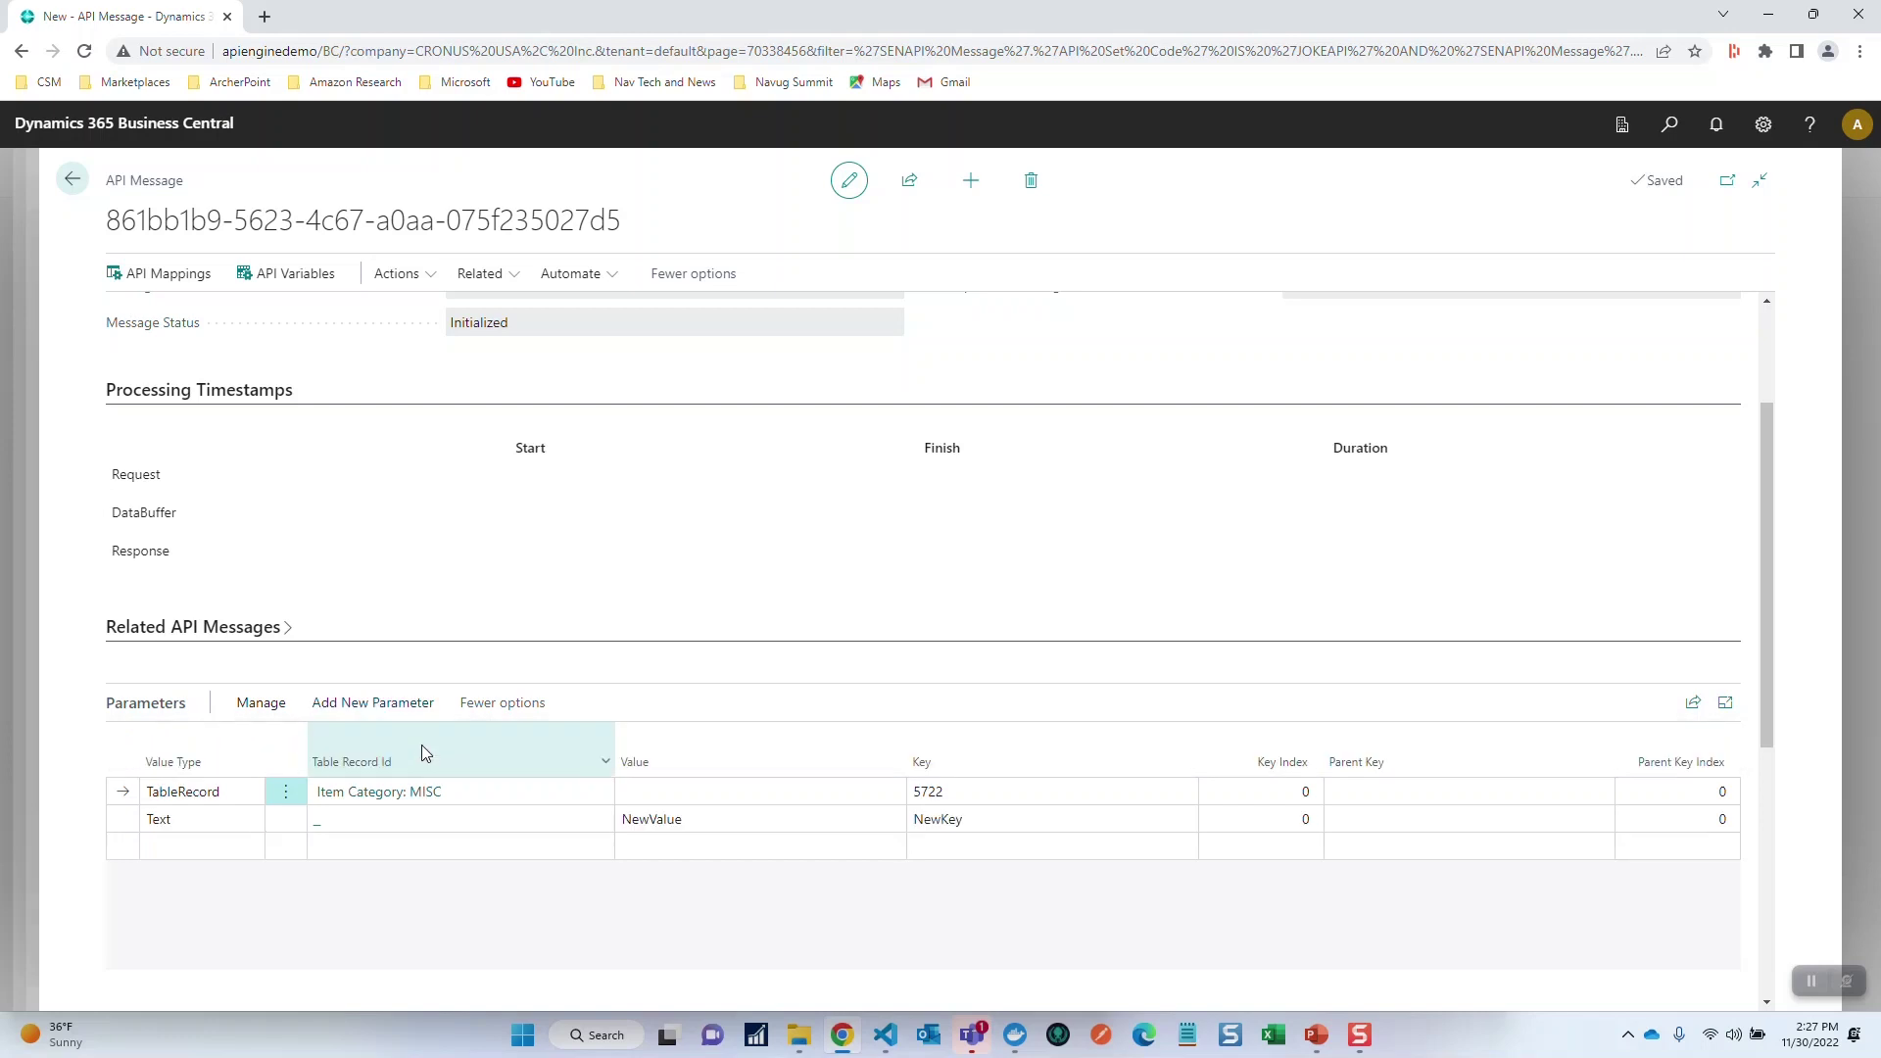
{"action": "left_click", "coordinate": [940, 825]}
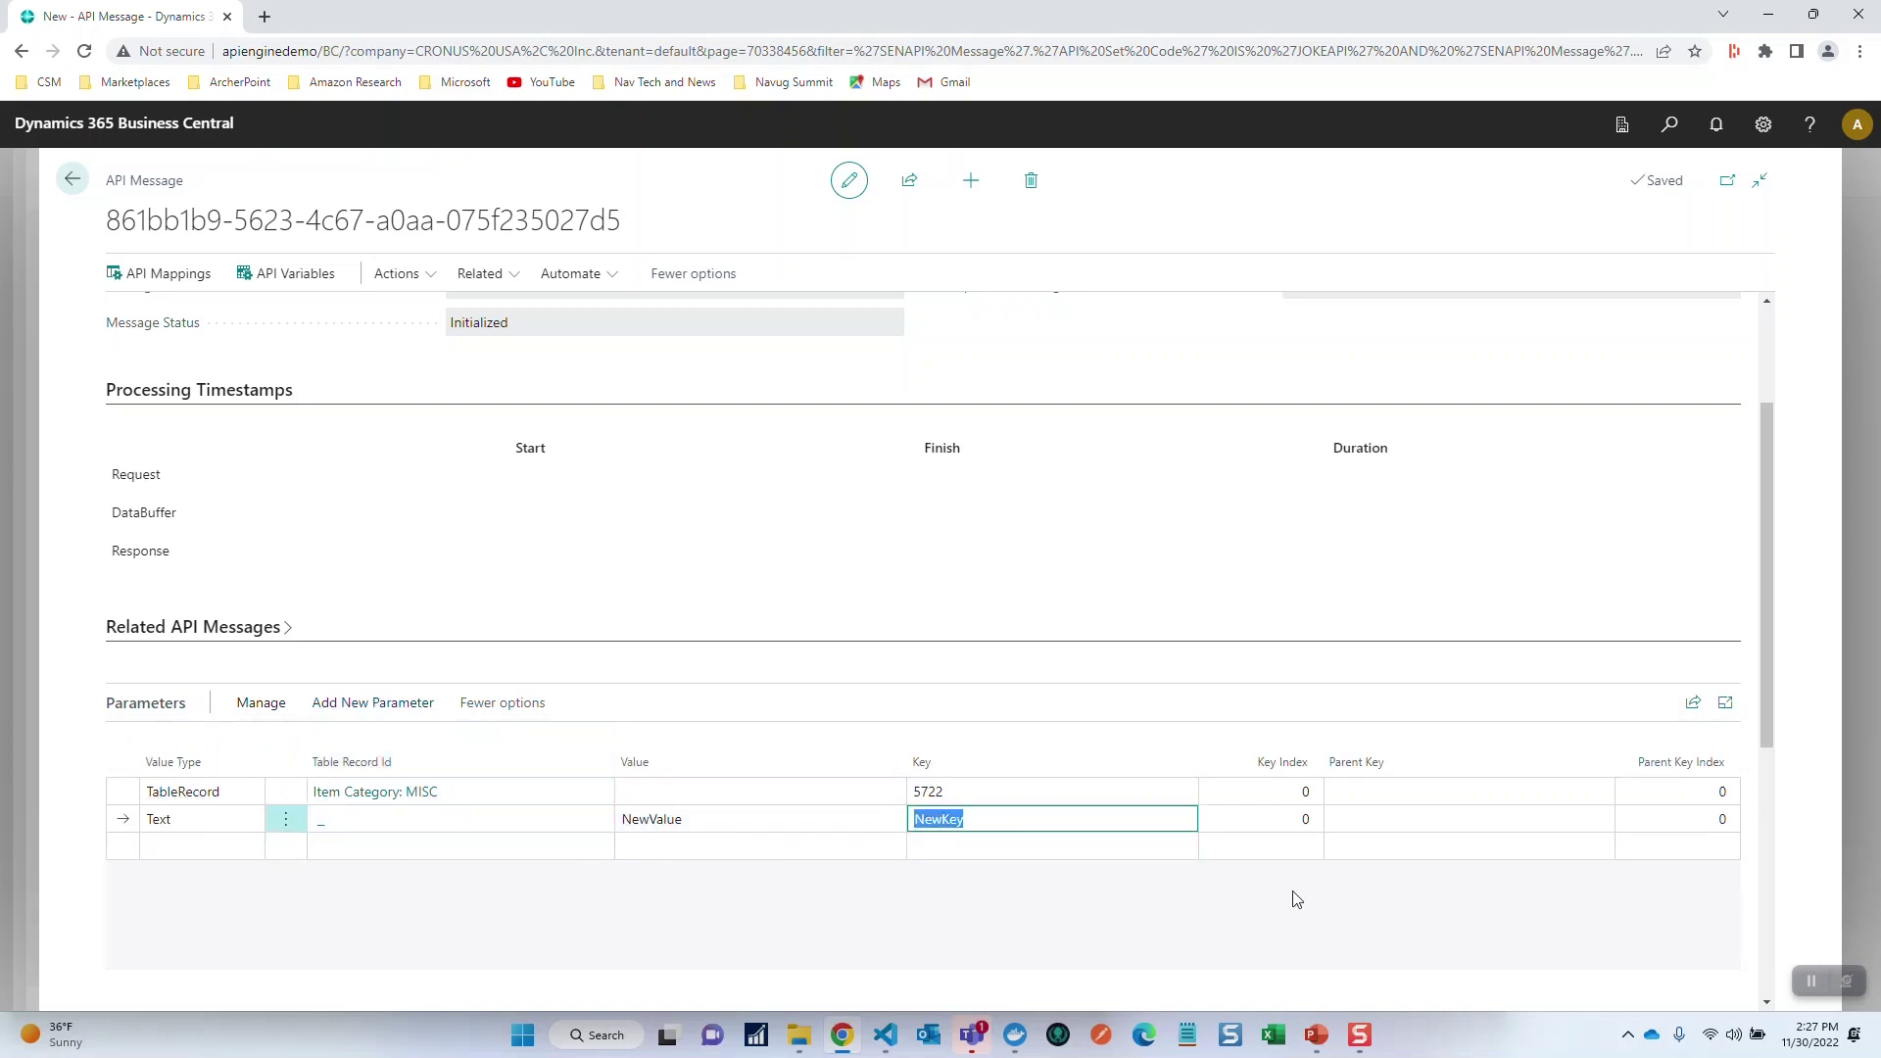
{"action": "type", "text": "Amount"}
{"action": "key", "text": "Tab"}
{"action": "left_click", "coordinate": [775, 819]}
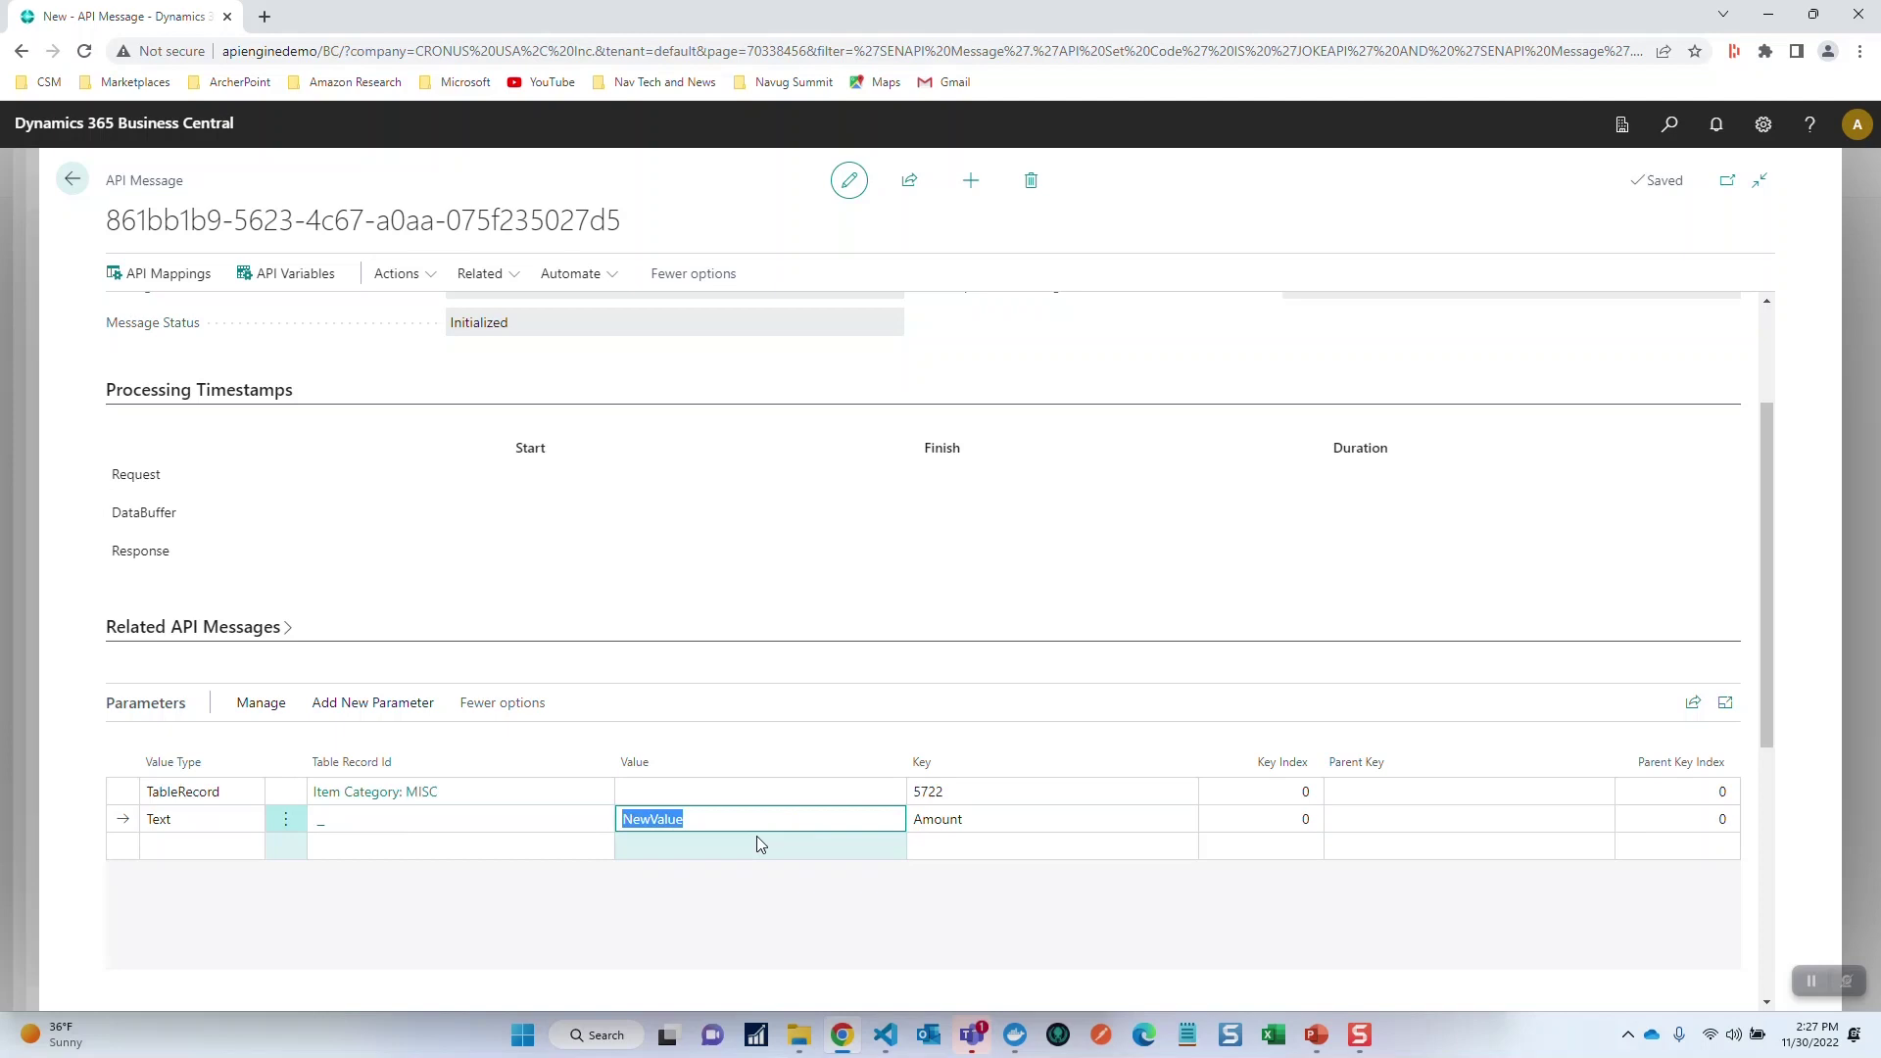
{"action": "type", "text": "6"}
{"action": "key", "text": "Tab"}
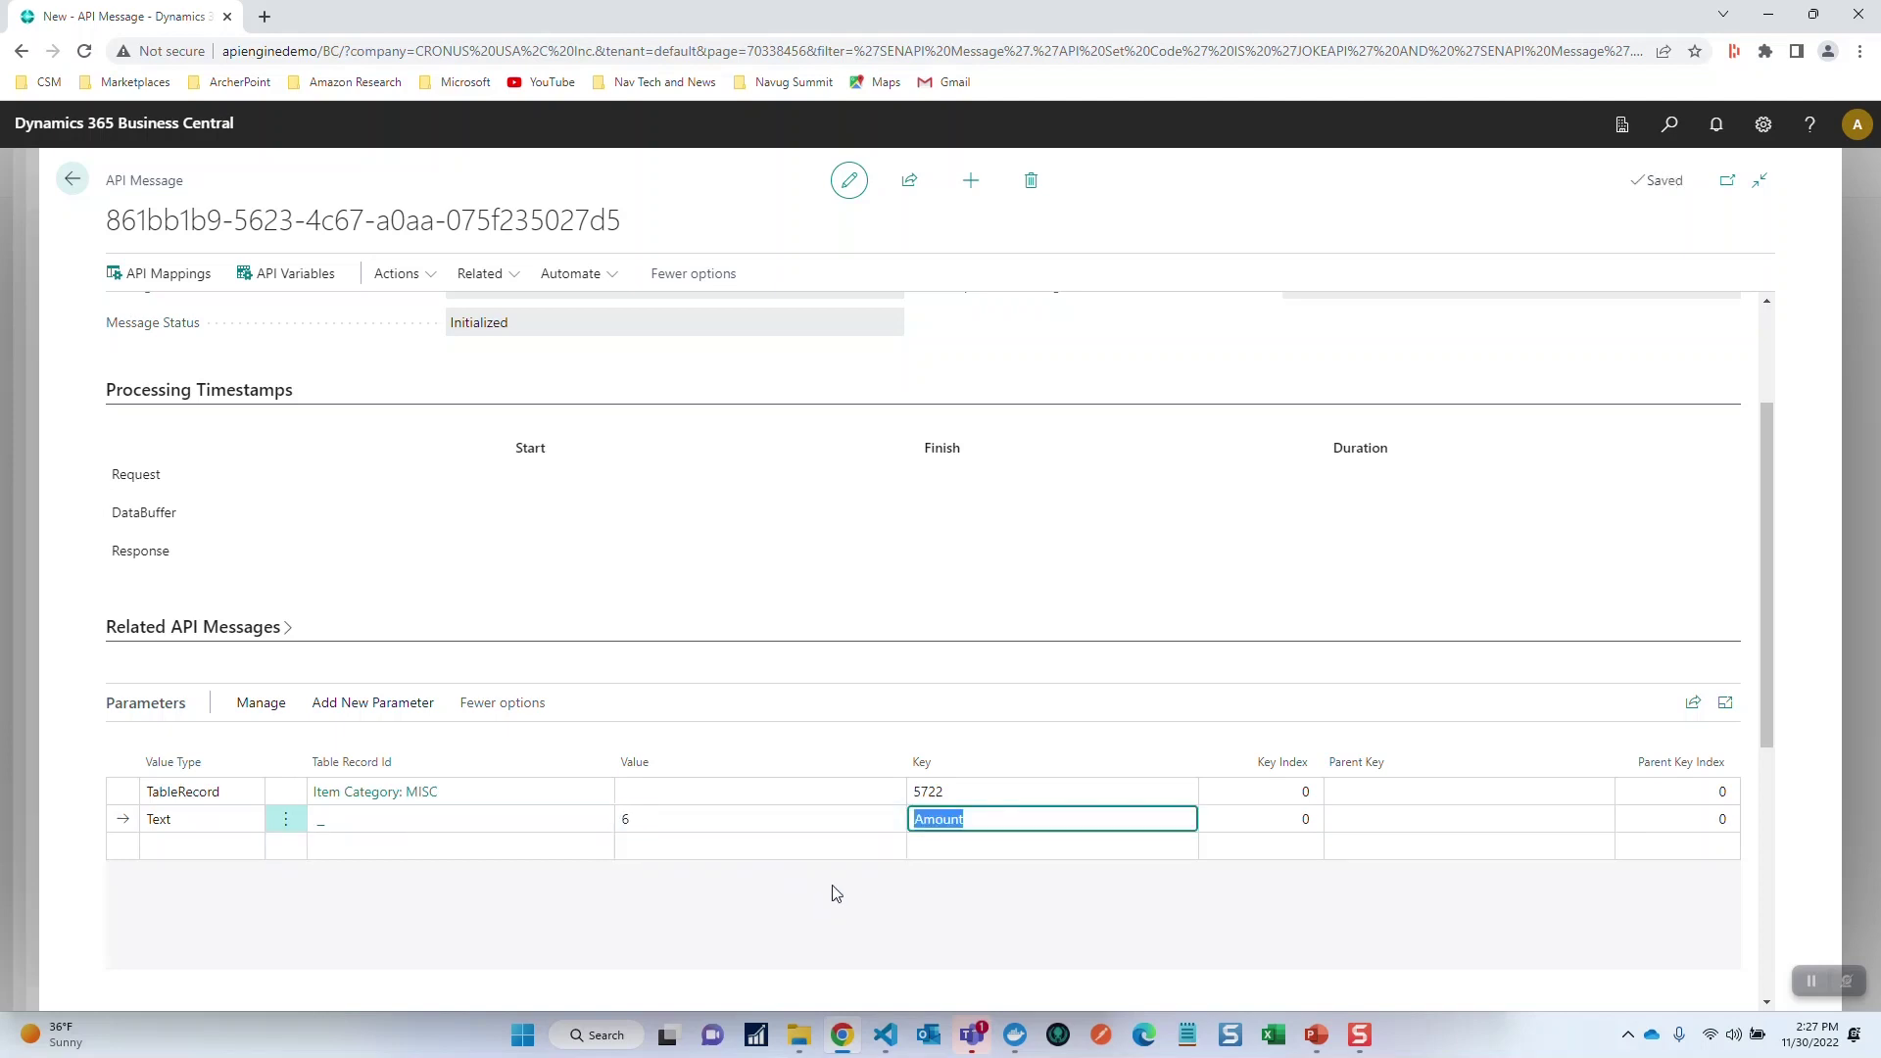
Confirm updating the related records and show the message's Actions list
{"action": "scroll", "coordinate": [991, 521], "scroll_direction": "up", "scroll_amount": 2}
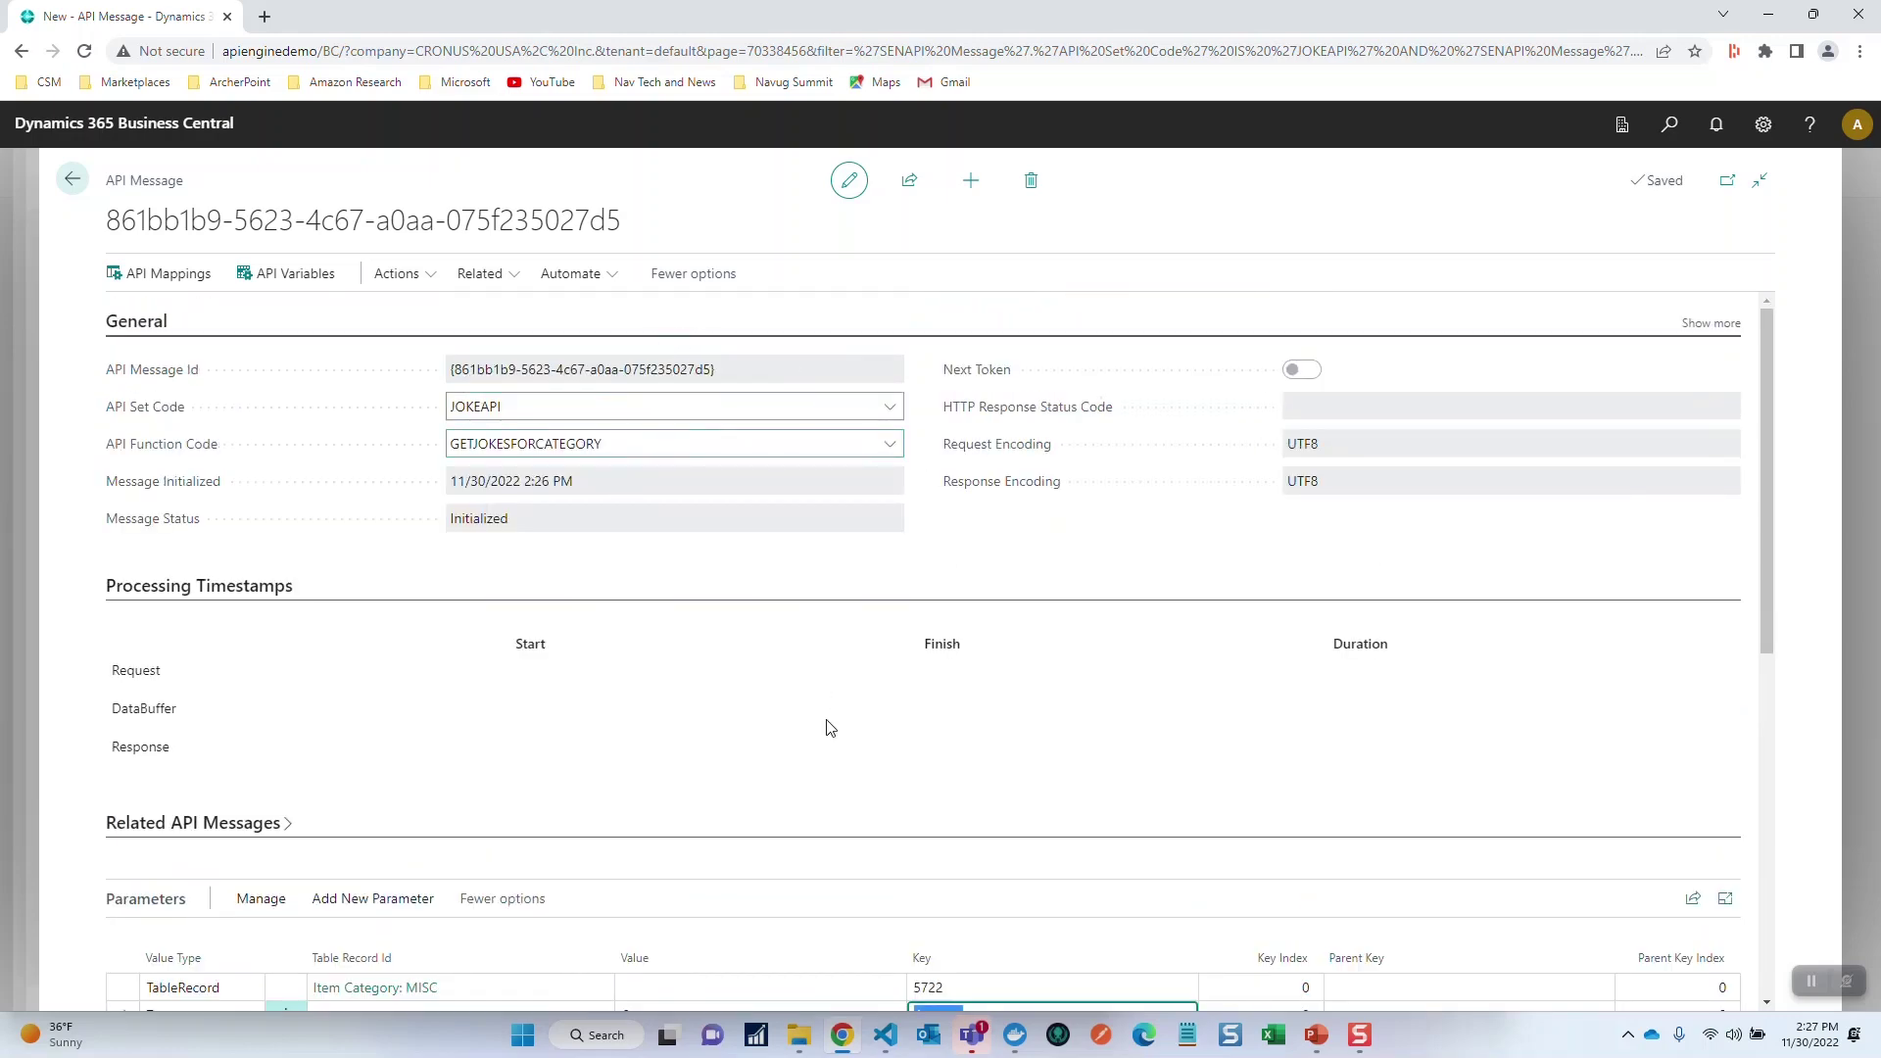
{"action": "scroll", "coordinate": [825, 727], "scroll_direction": "down", "scroll_amount": 5}
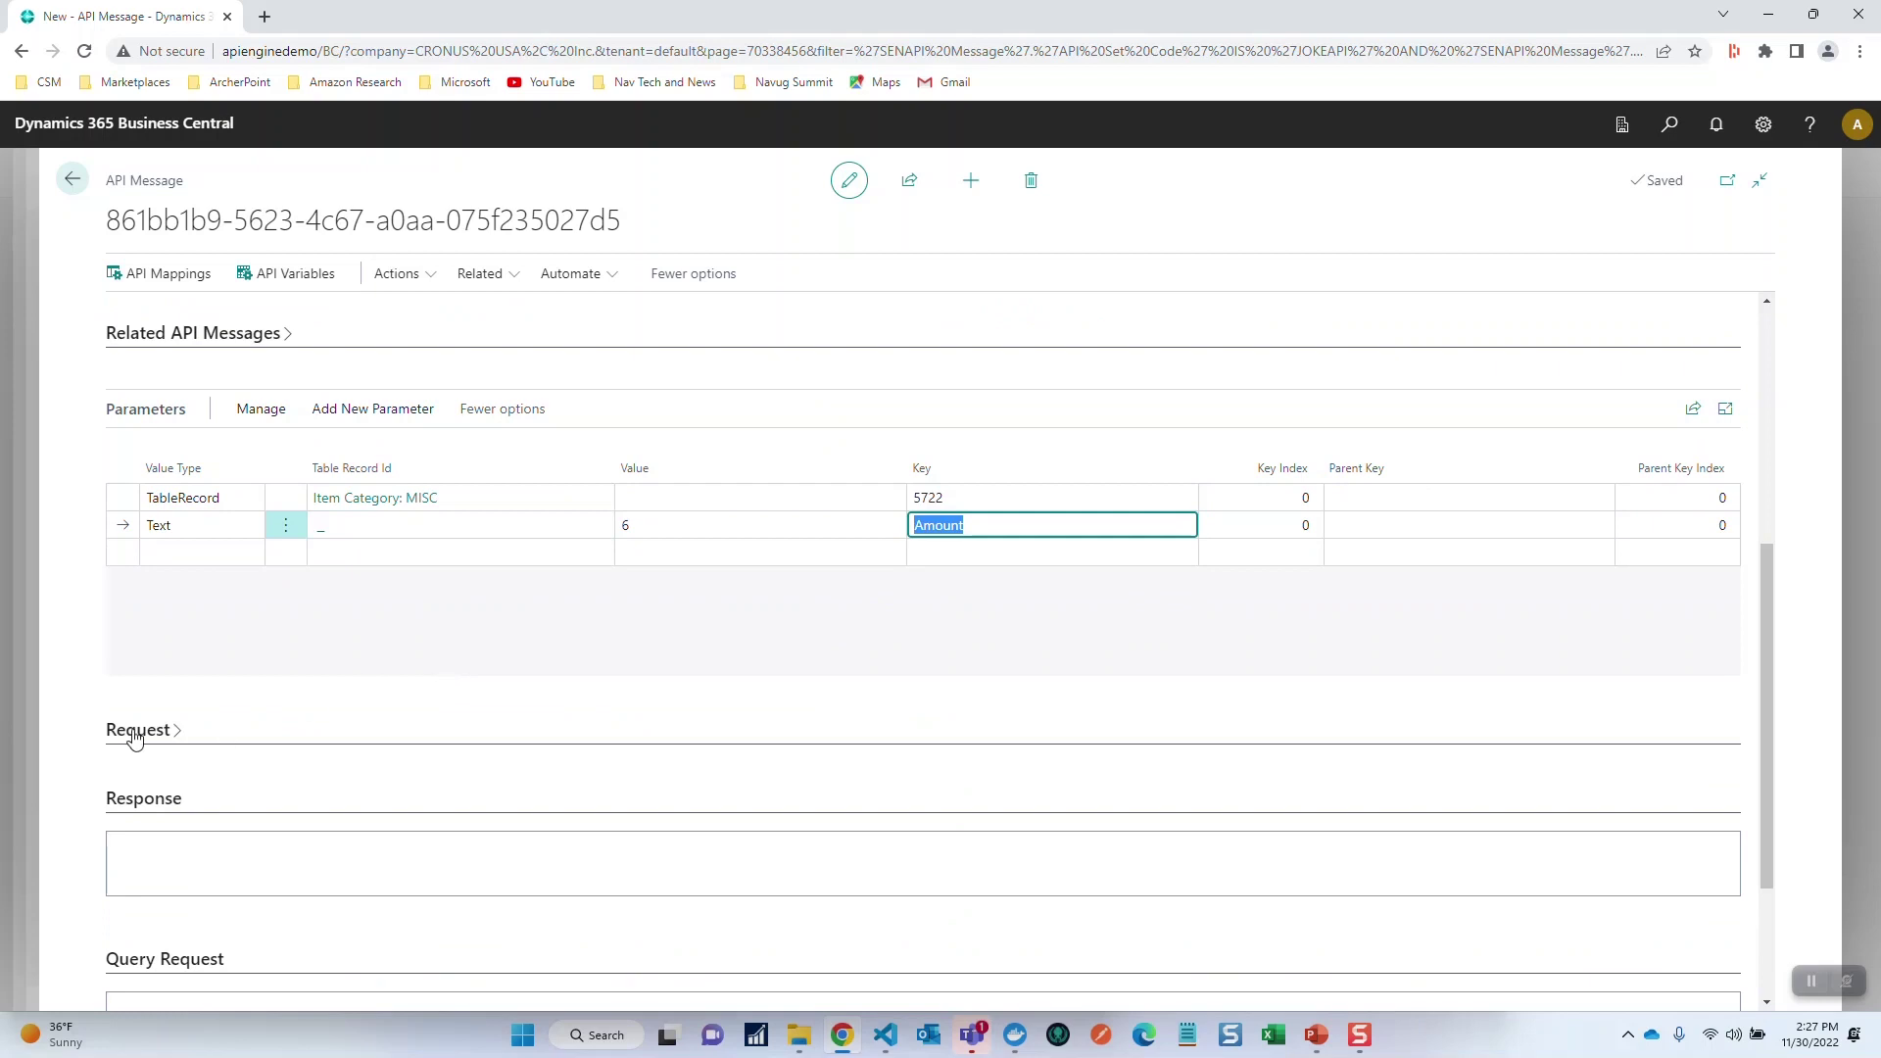
{"action": "scroll", "coordinate": [279, 849], "scroll_direction": "down", "scroll_amount": 2}
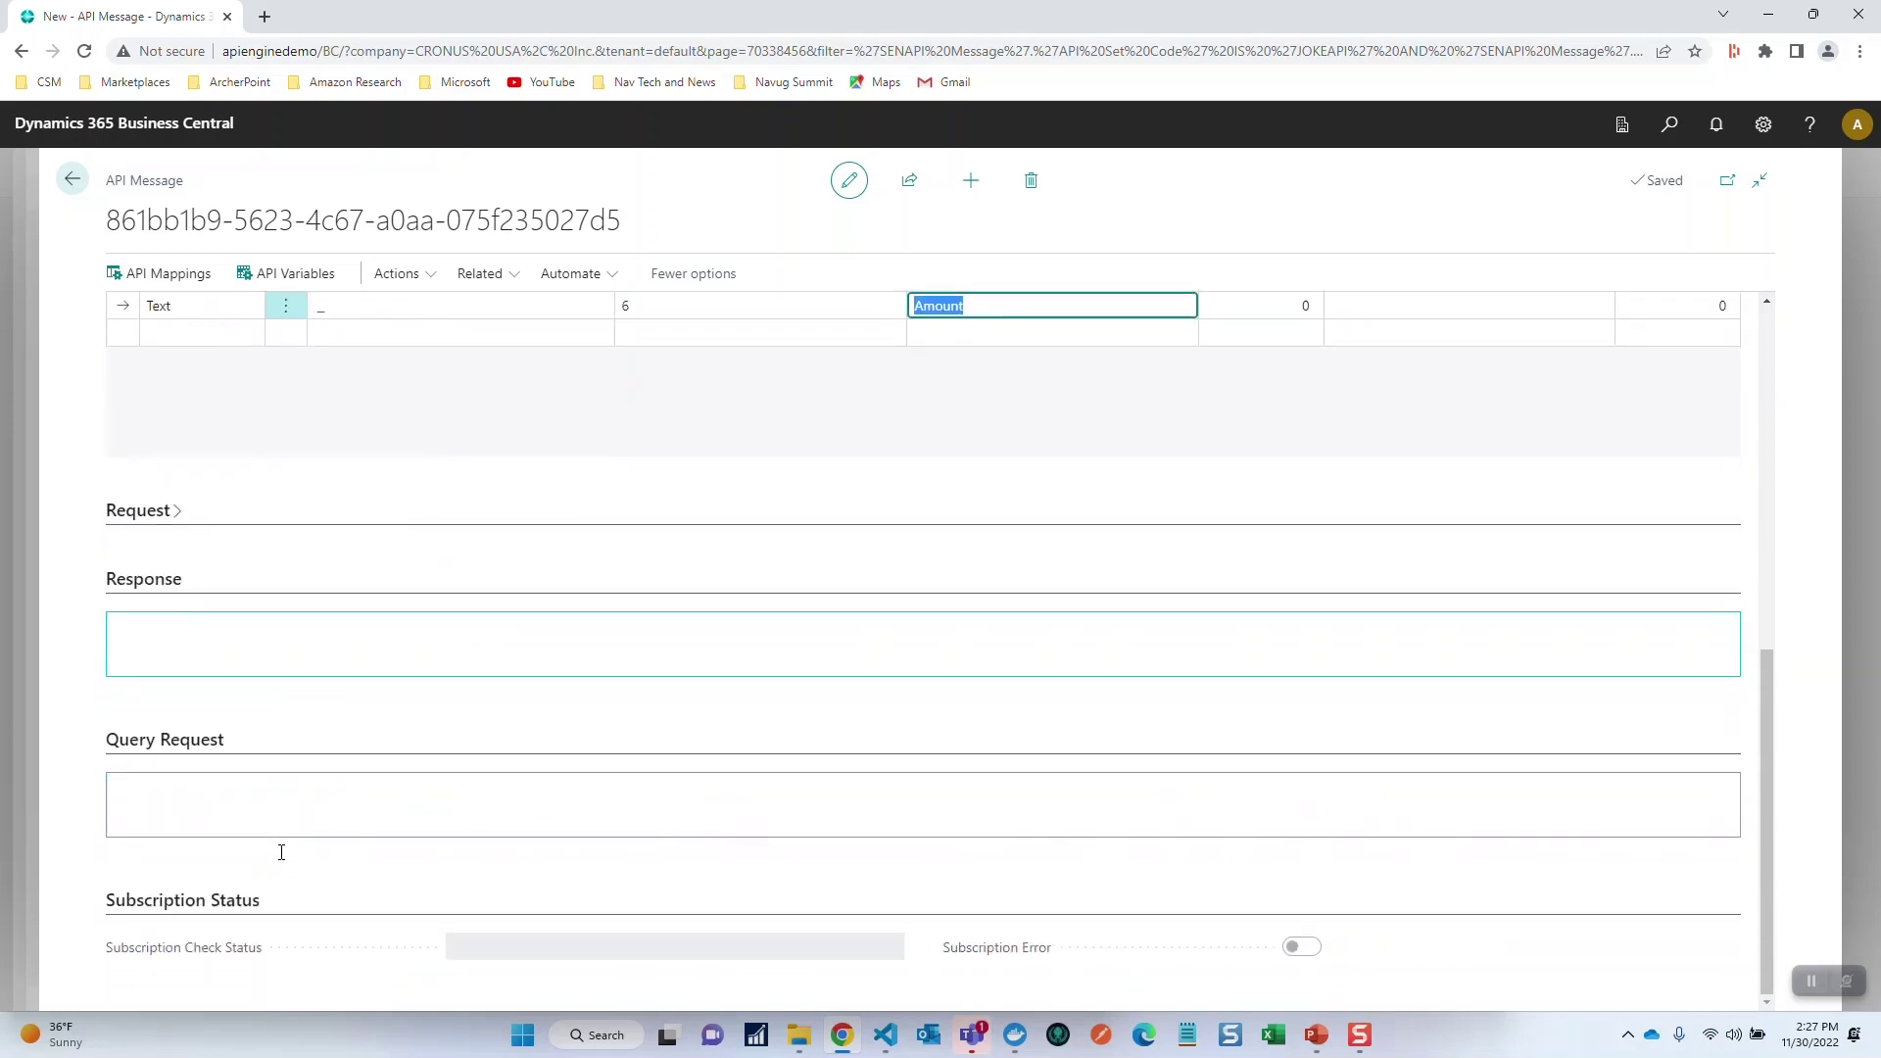
{"action": "scroll", "coordinate": [232, 775], "scroll_direction": "up", "scroll_amount": 1}
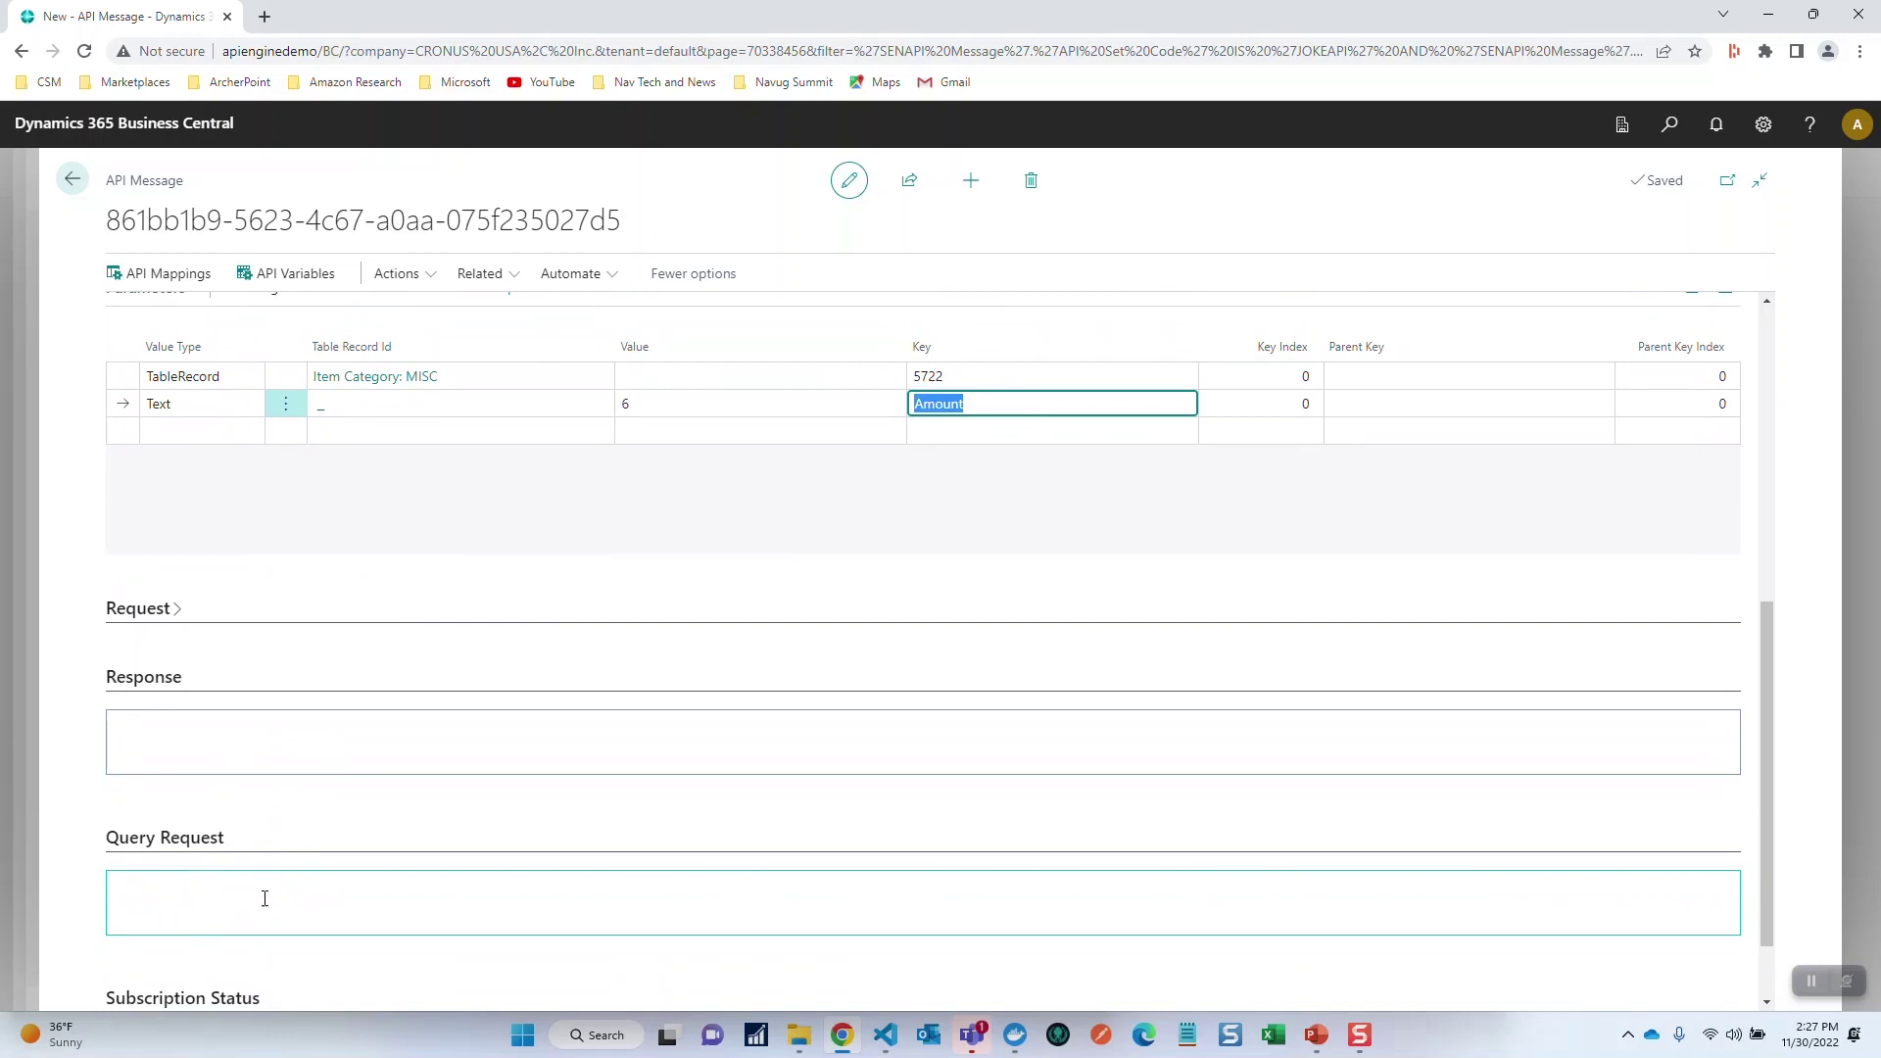
{"action": "scroll", "coordinate": [1025, 786], "scroll_direction": "up", "scroll_amount": 6}
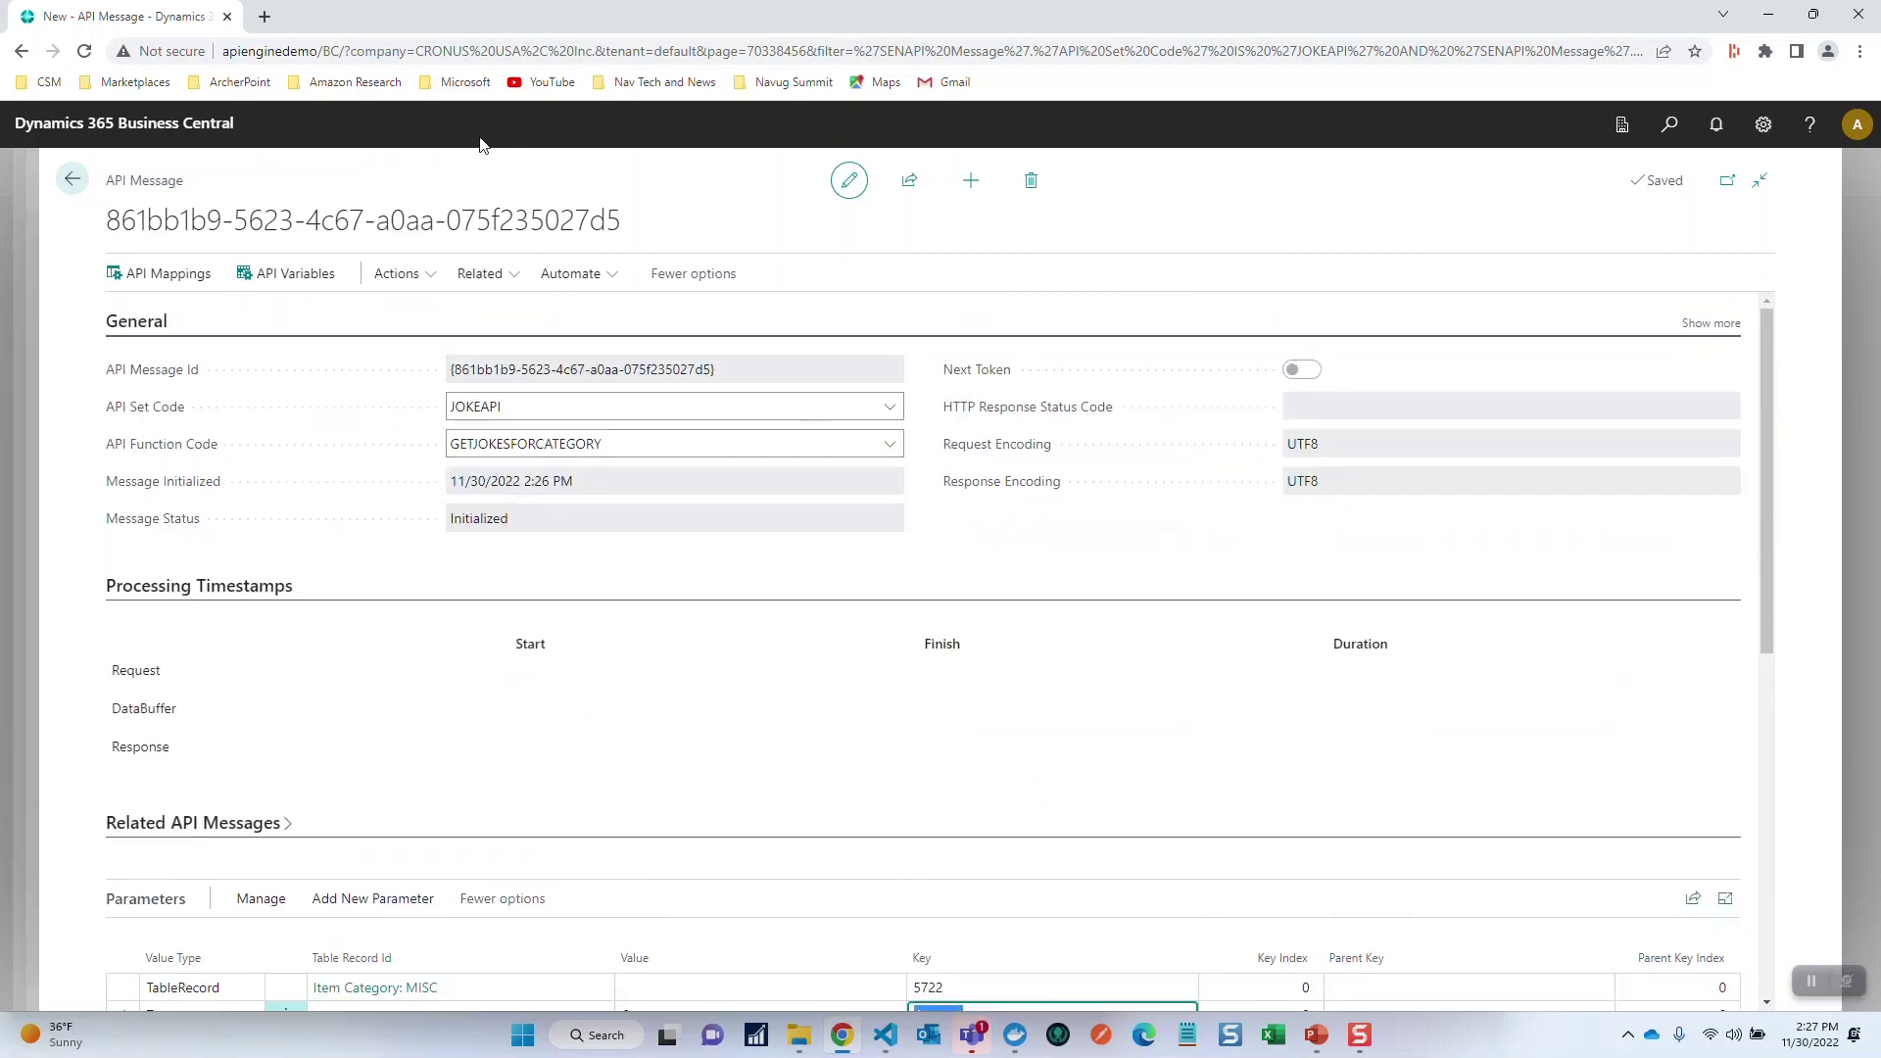
{"action": "left_click", "coordinate": [433, 281]}
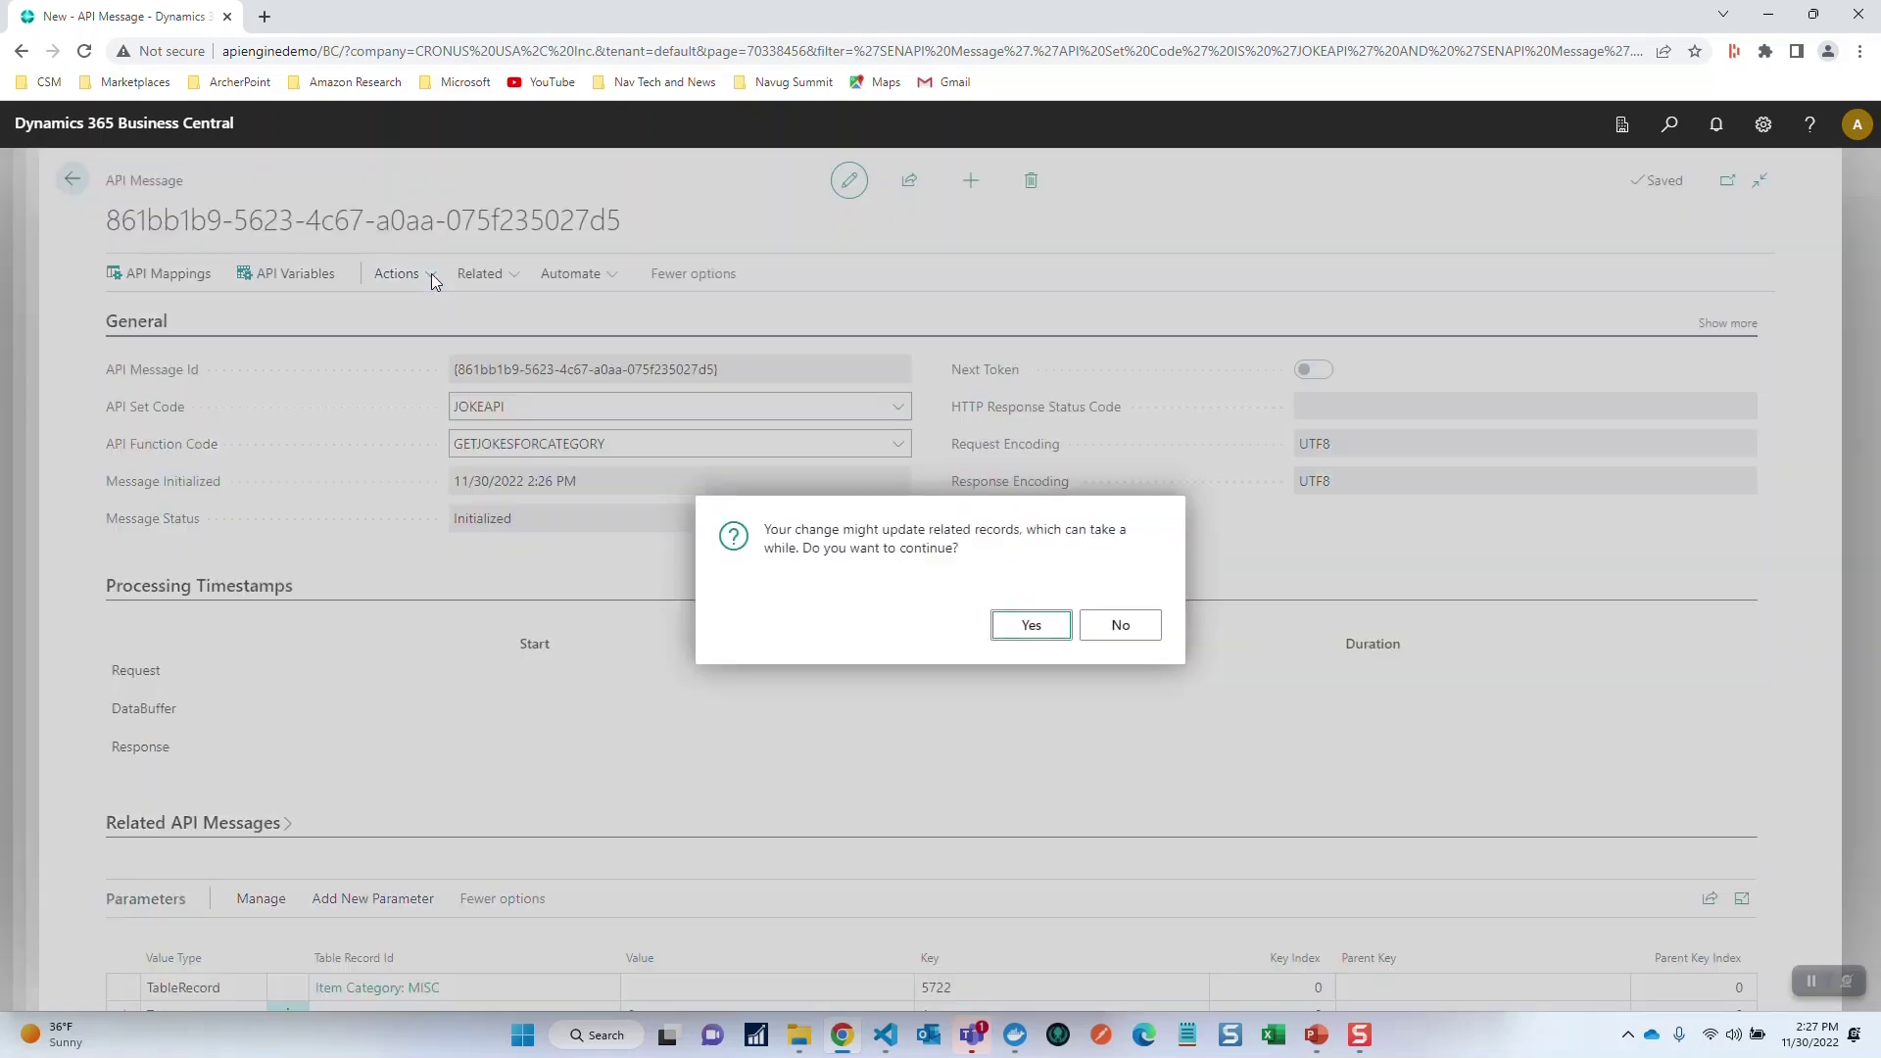
{"action": "left_click", "coordinate": [1023, 625]}
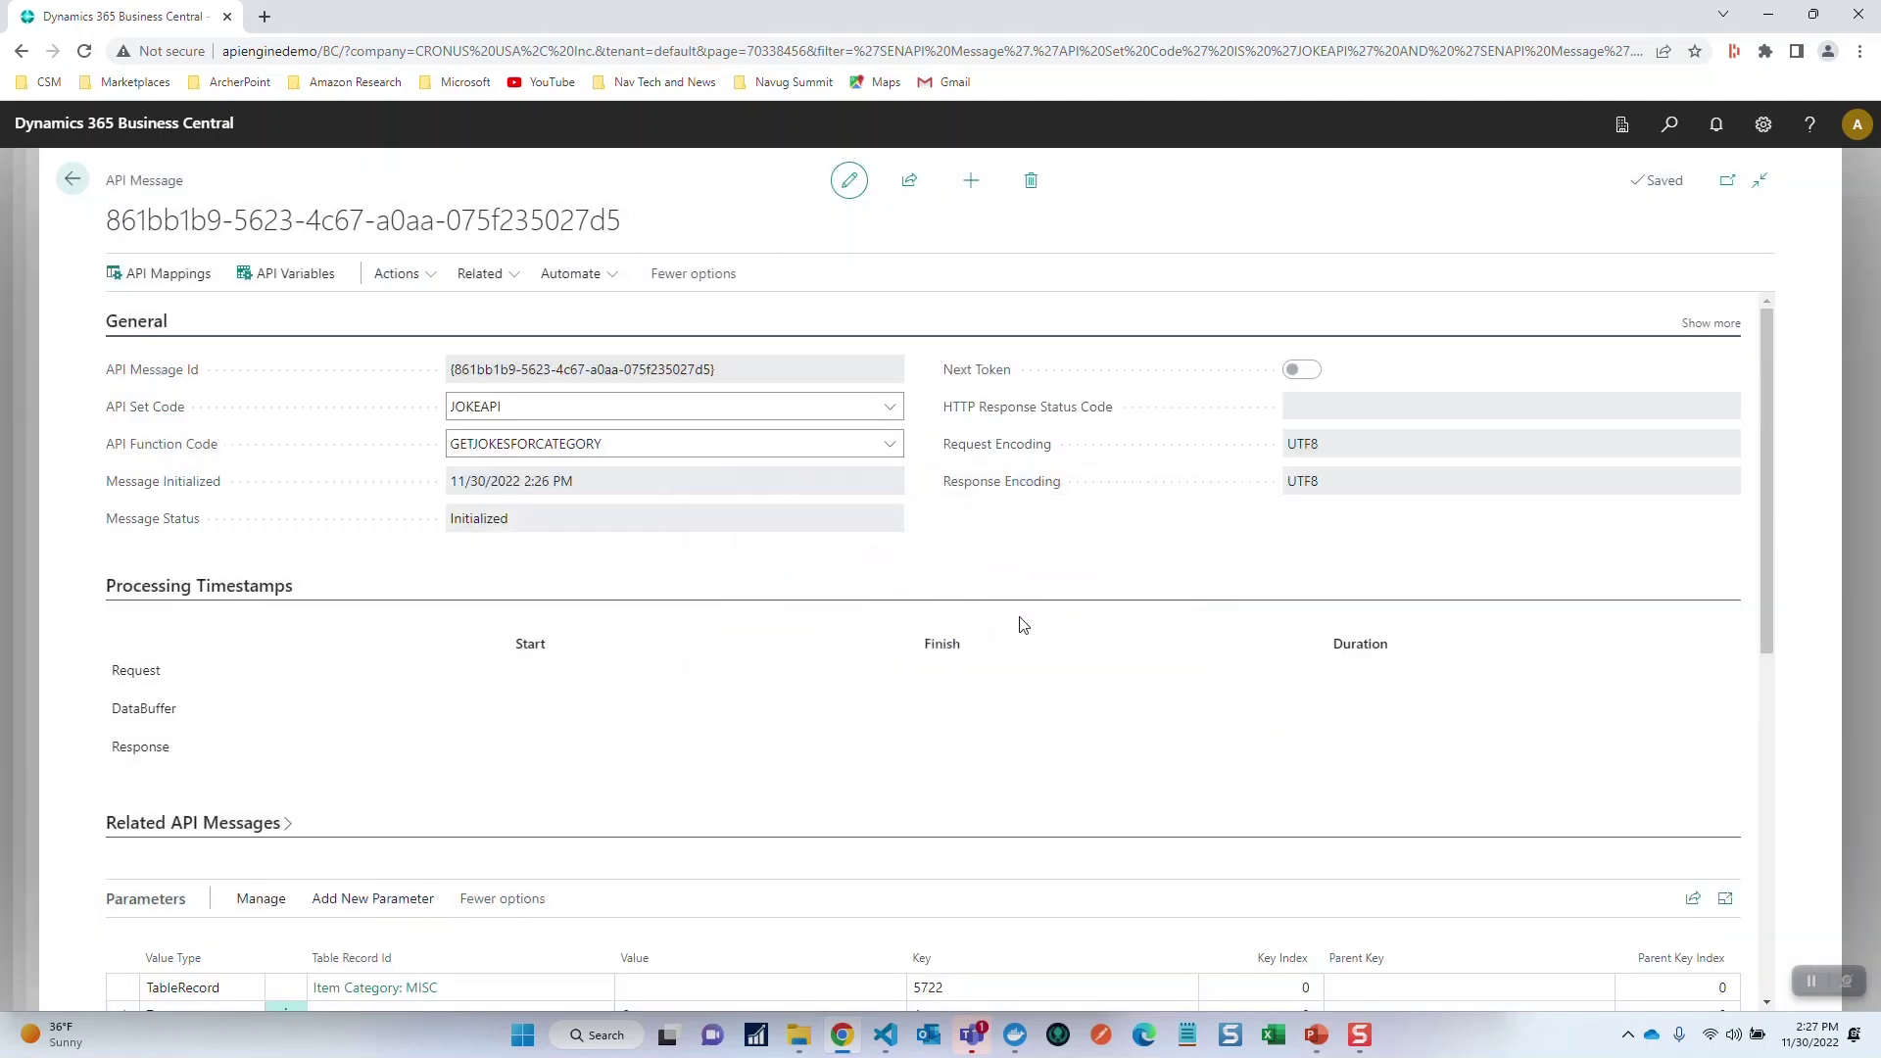
{"action": "left_click", "coordinate": [409, 276]}
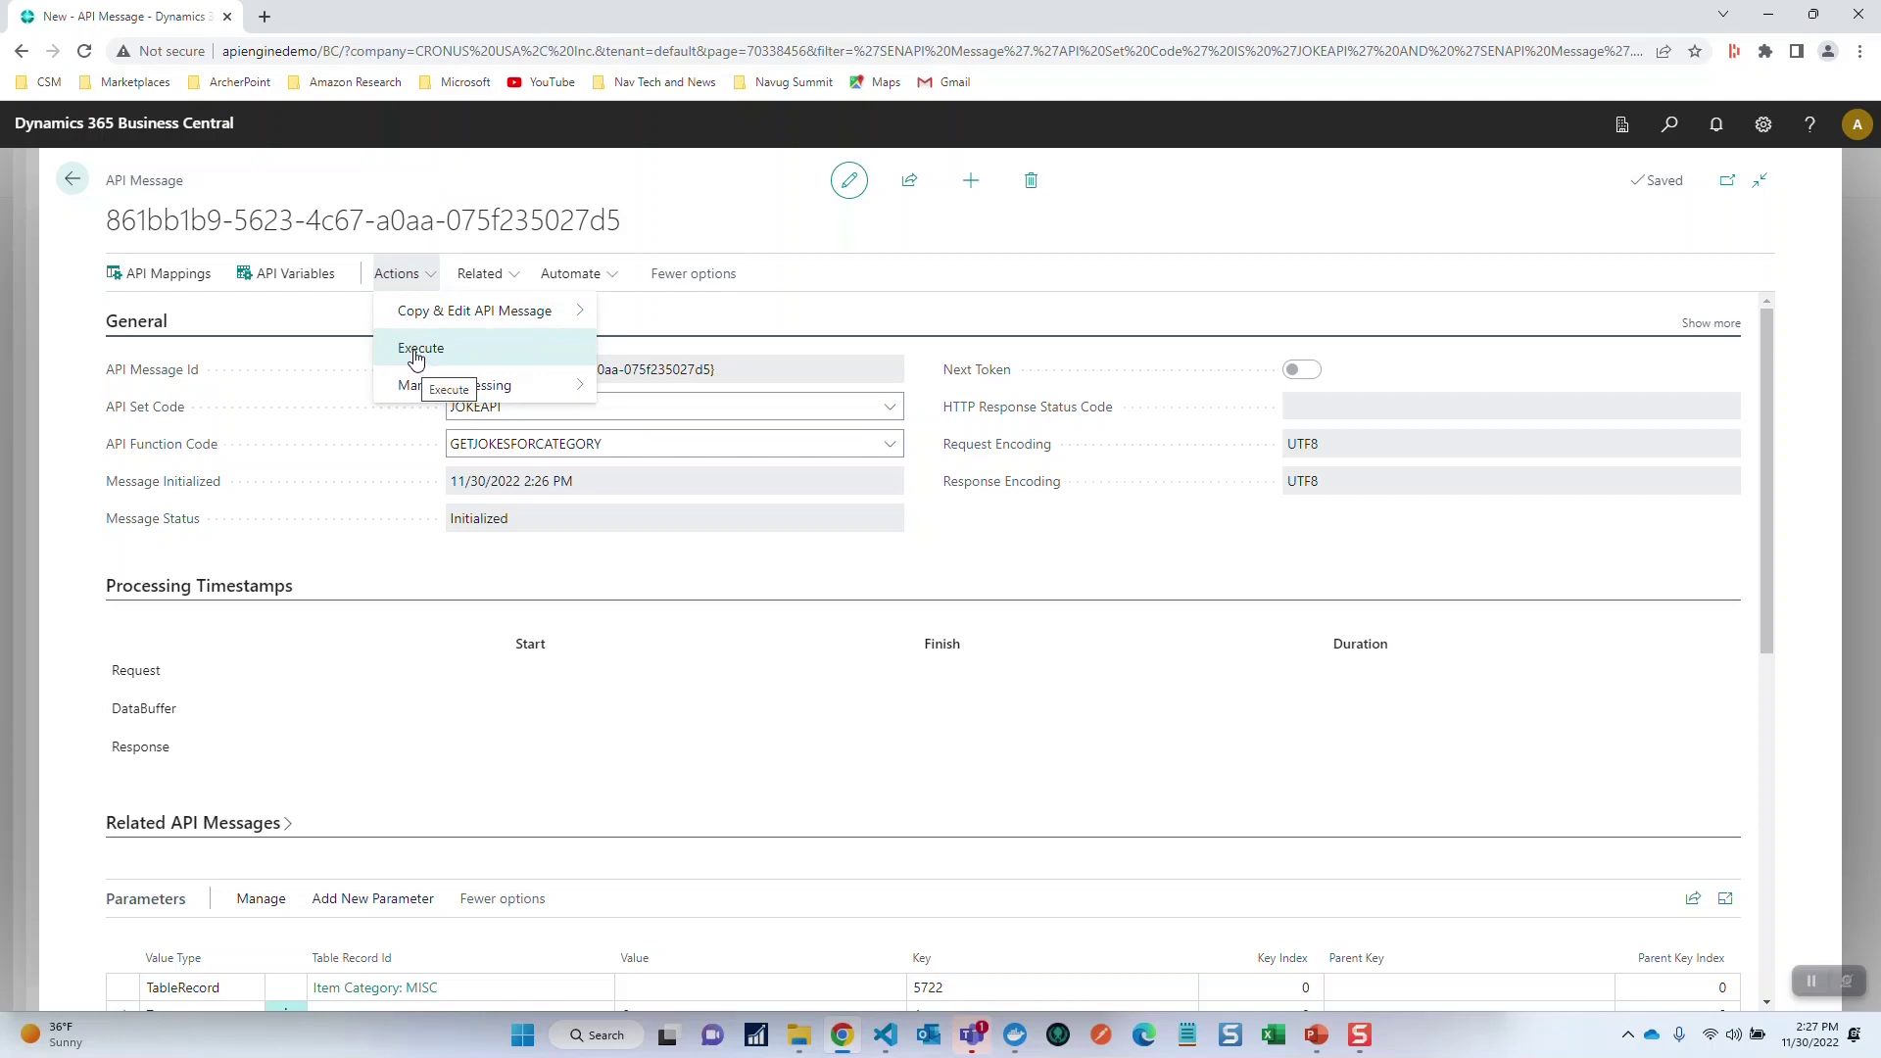
{"action": "mouse_move", "coordinate": [421, 392]}
Execute the joke API message and select the Query Request URL in the response
{"action": "left_click", "coordinate": [420, 351]}
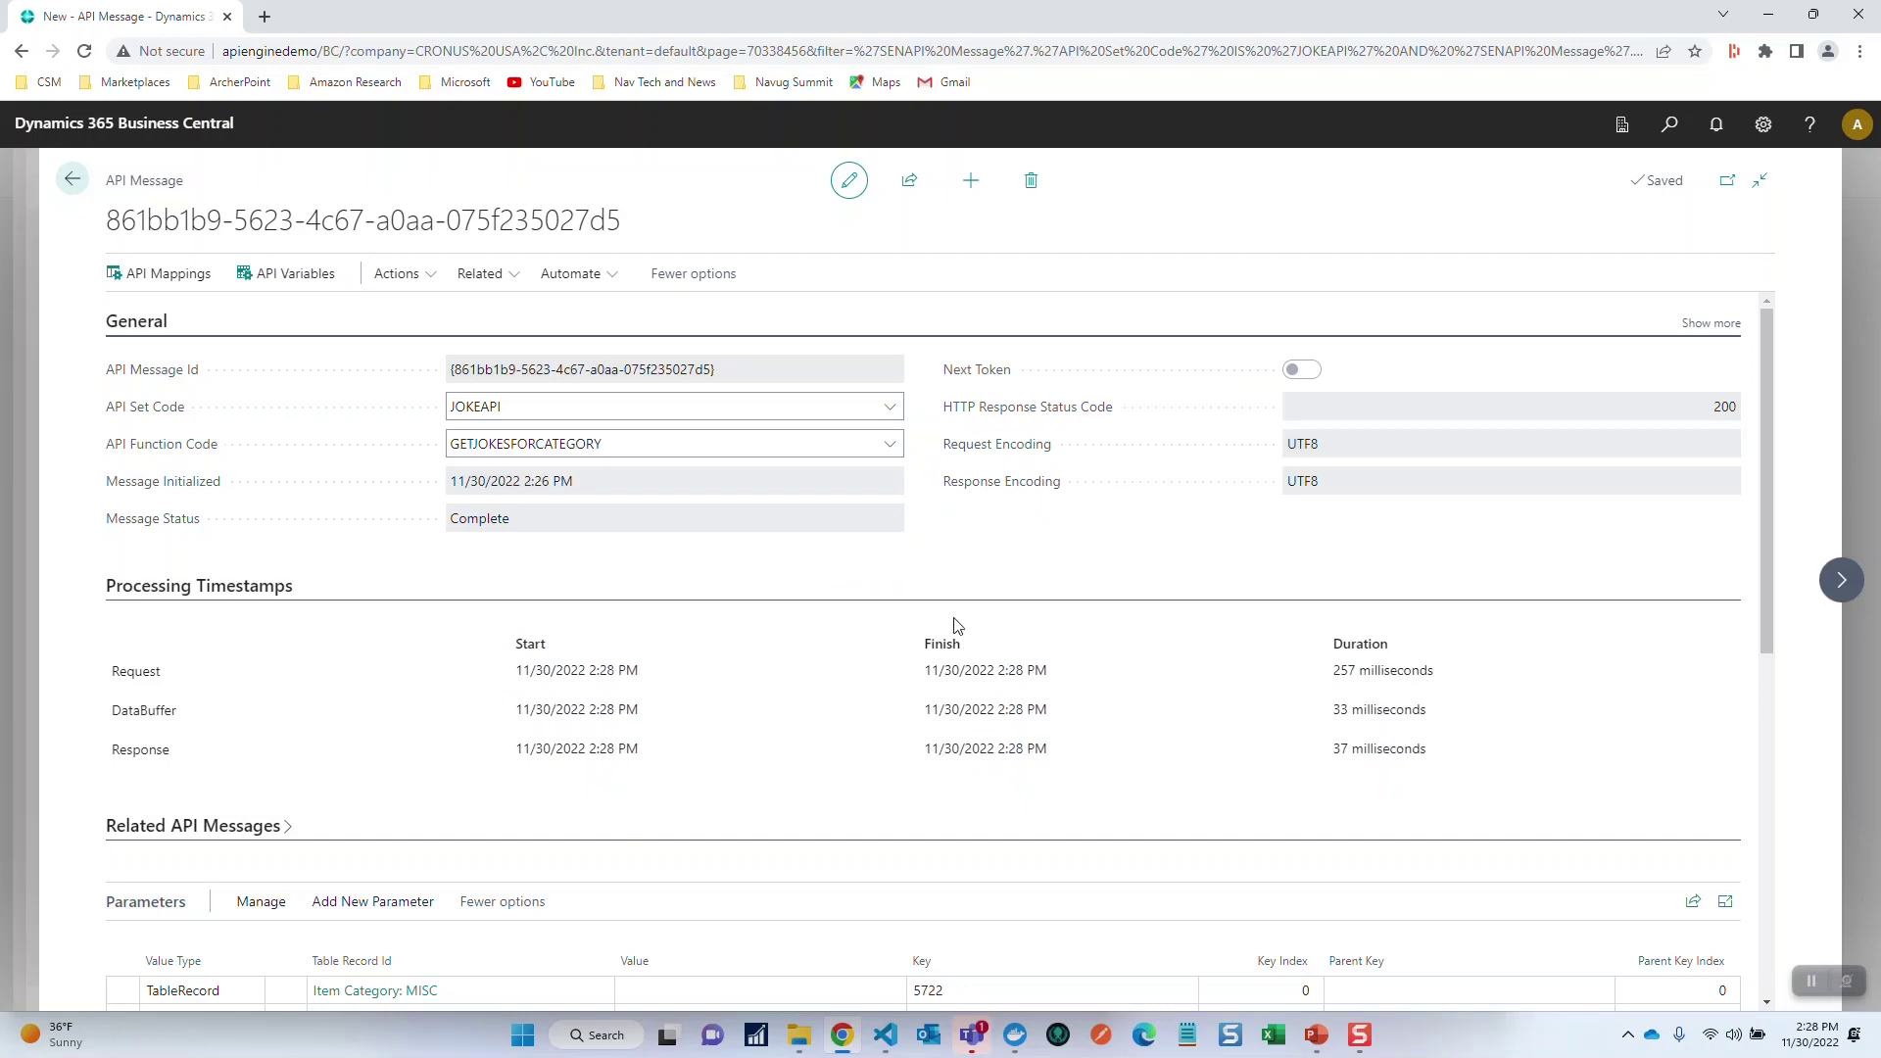
{"action": "scroll", "coordinate": [945, 705], "scroll_direction": "down", "scroll_amount": 7}
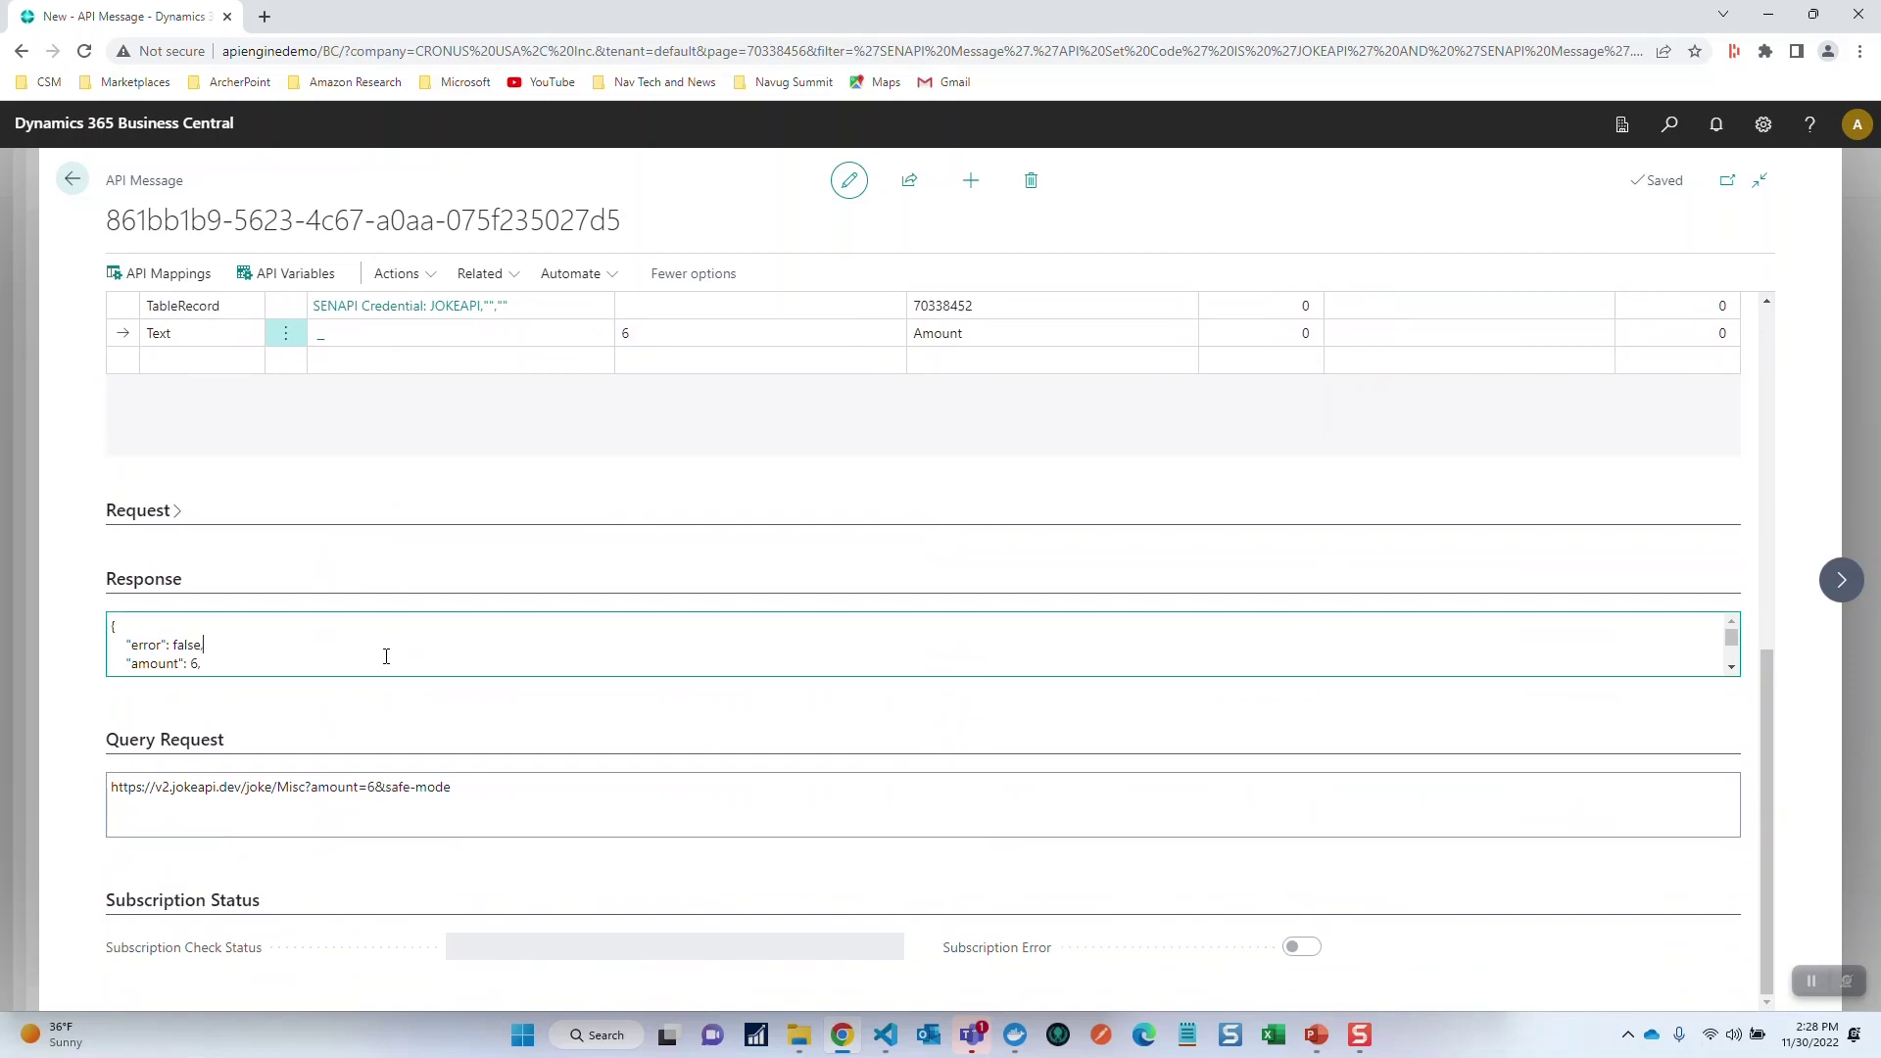
{"action": "left_click_drag", "start_coordinate": [386, 645], "coordinate": [386, 690]}
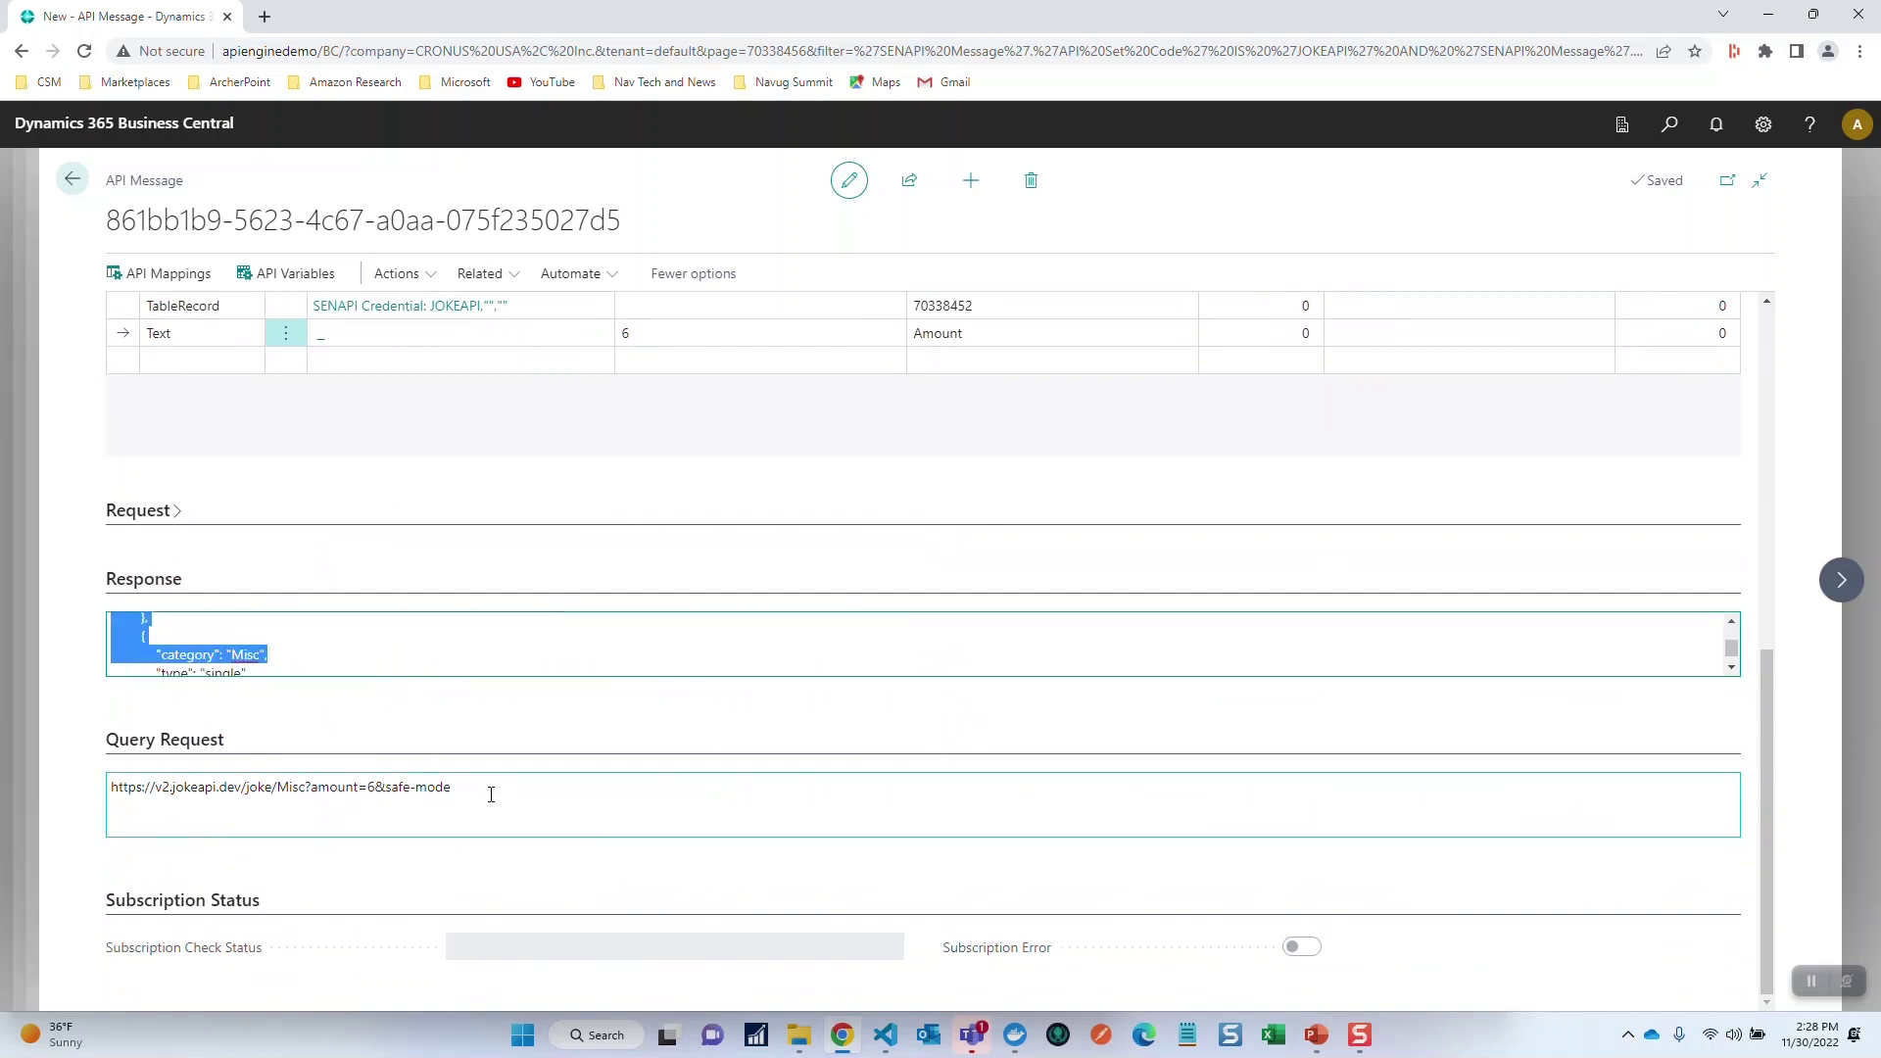
{"action": "left_click_drag", "start_coordinate": [493, 790], "coordinate": [71, 764]}
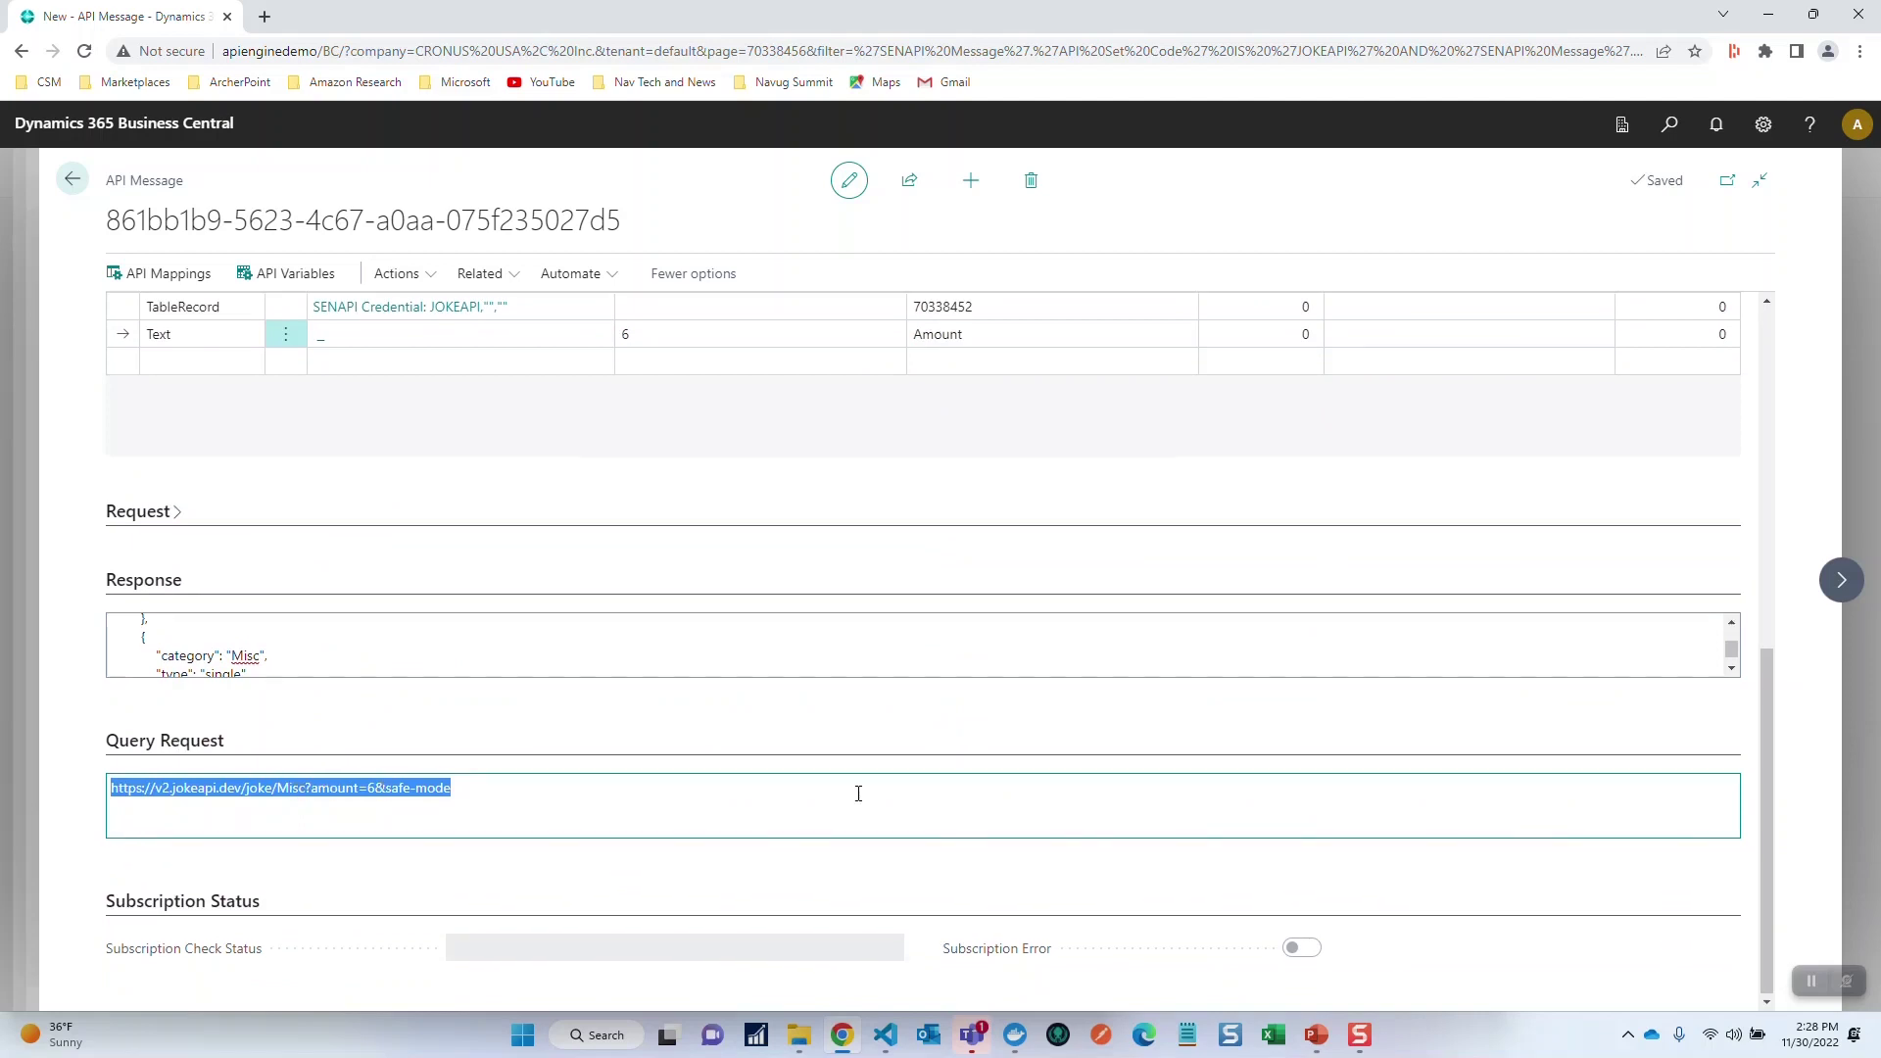
{"action": "scroll", "coordinate": [856, 790], "scroll_direction": "up", "scroll_amount": 3}
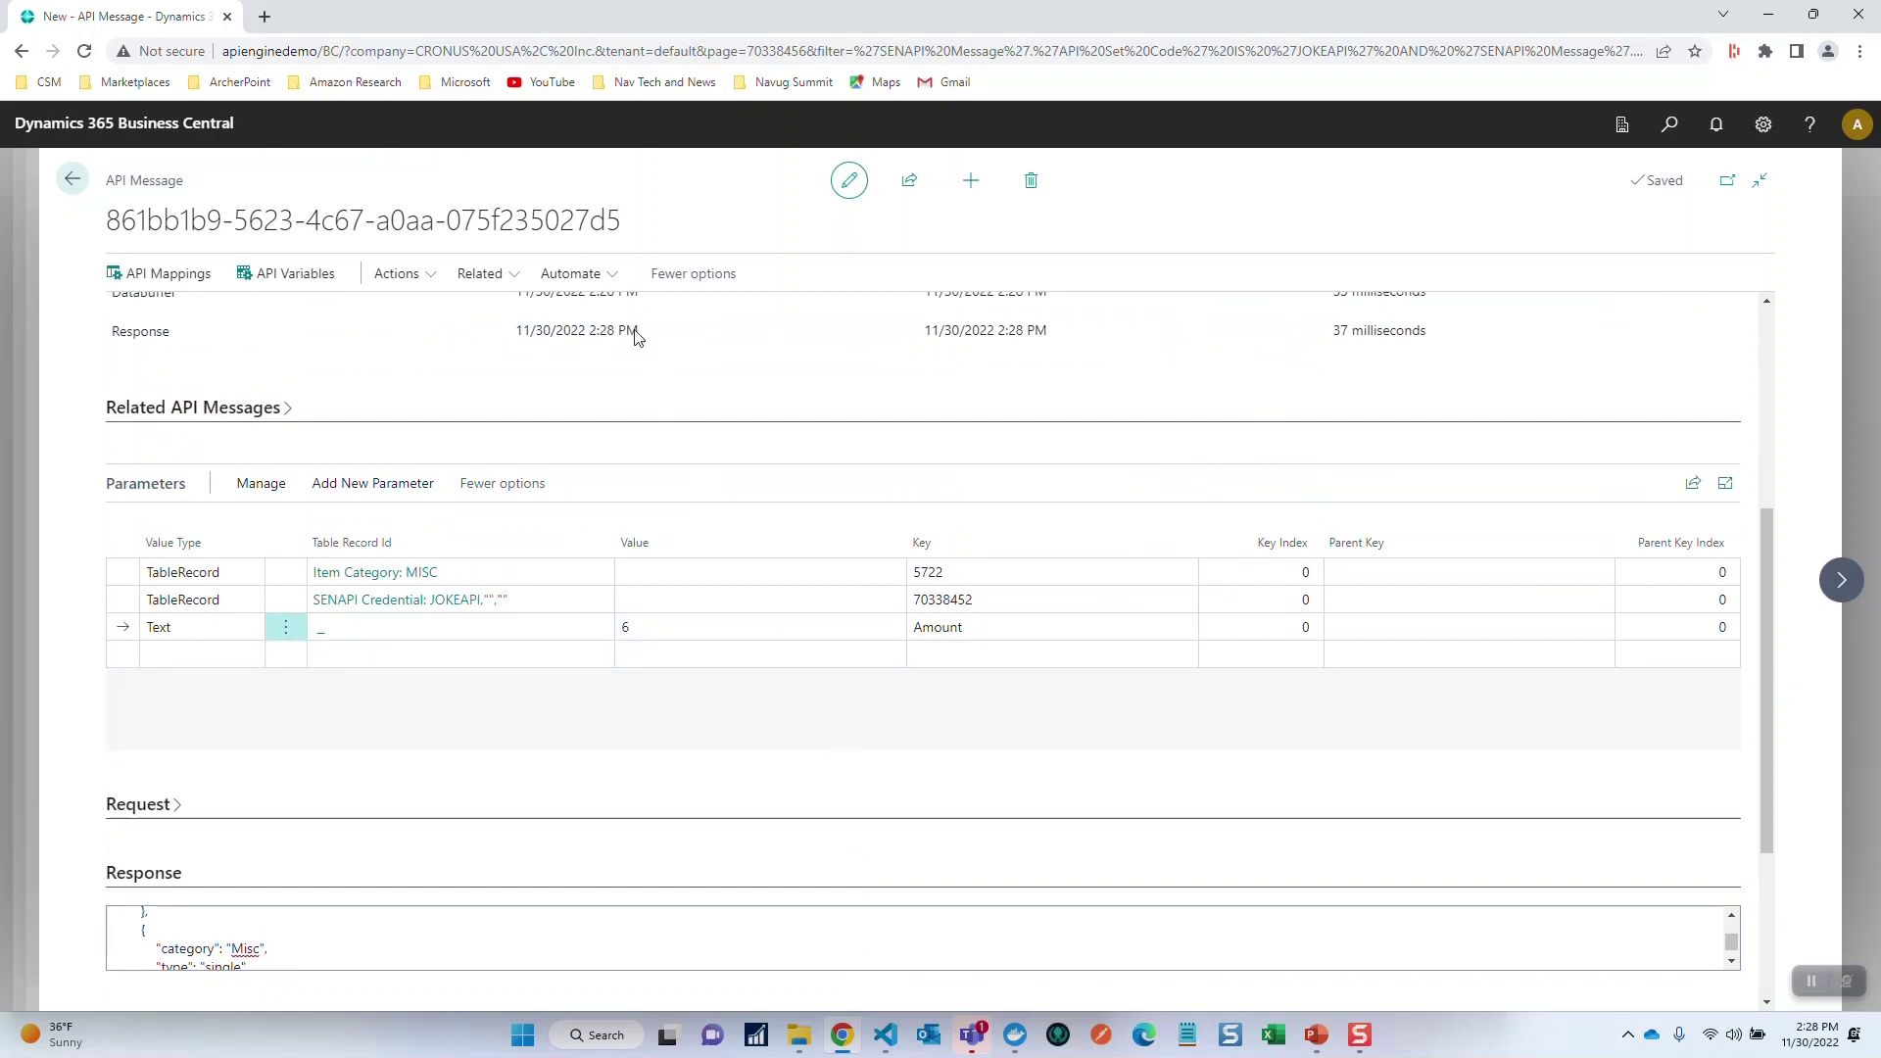
{"action": "left_click", "coordinate": [510, 277]}
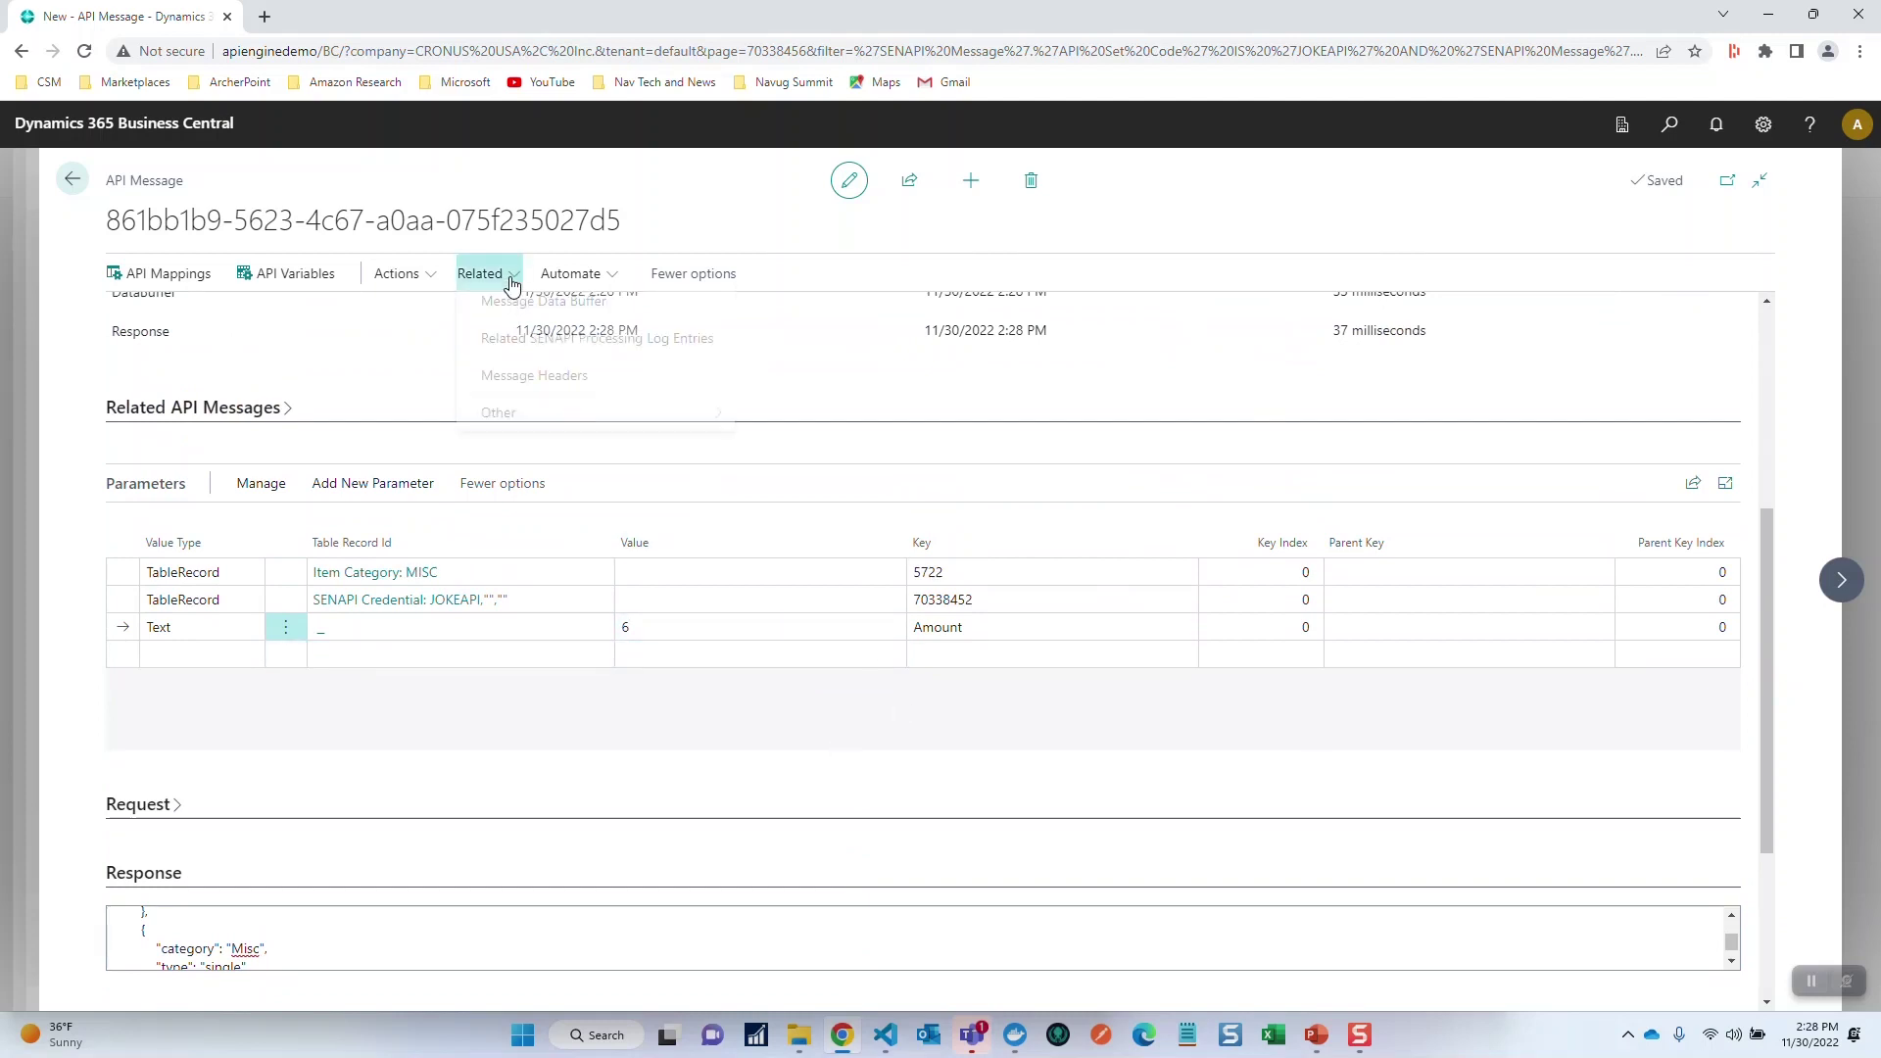
View the Message Data Buffer entries with the parsed Misc jokes
{"action": "left_click", "coordinate": [510, 311]}
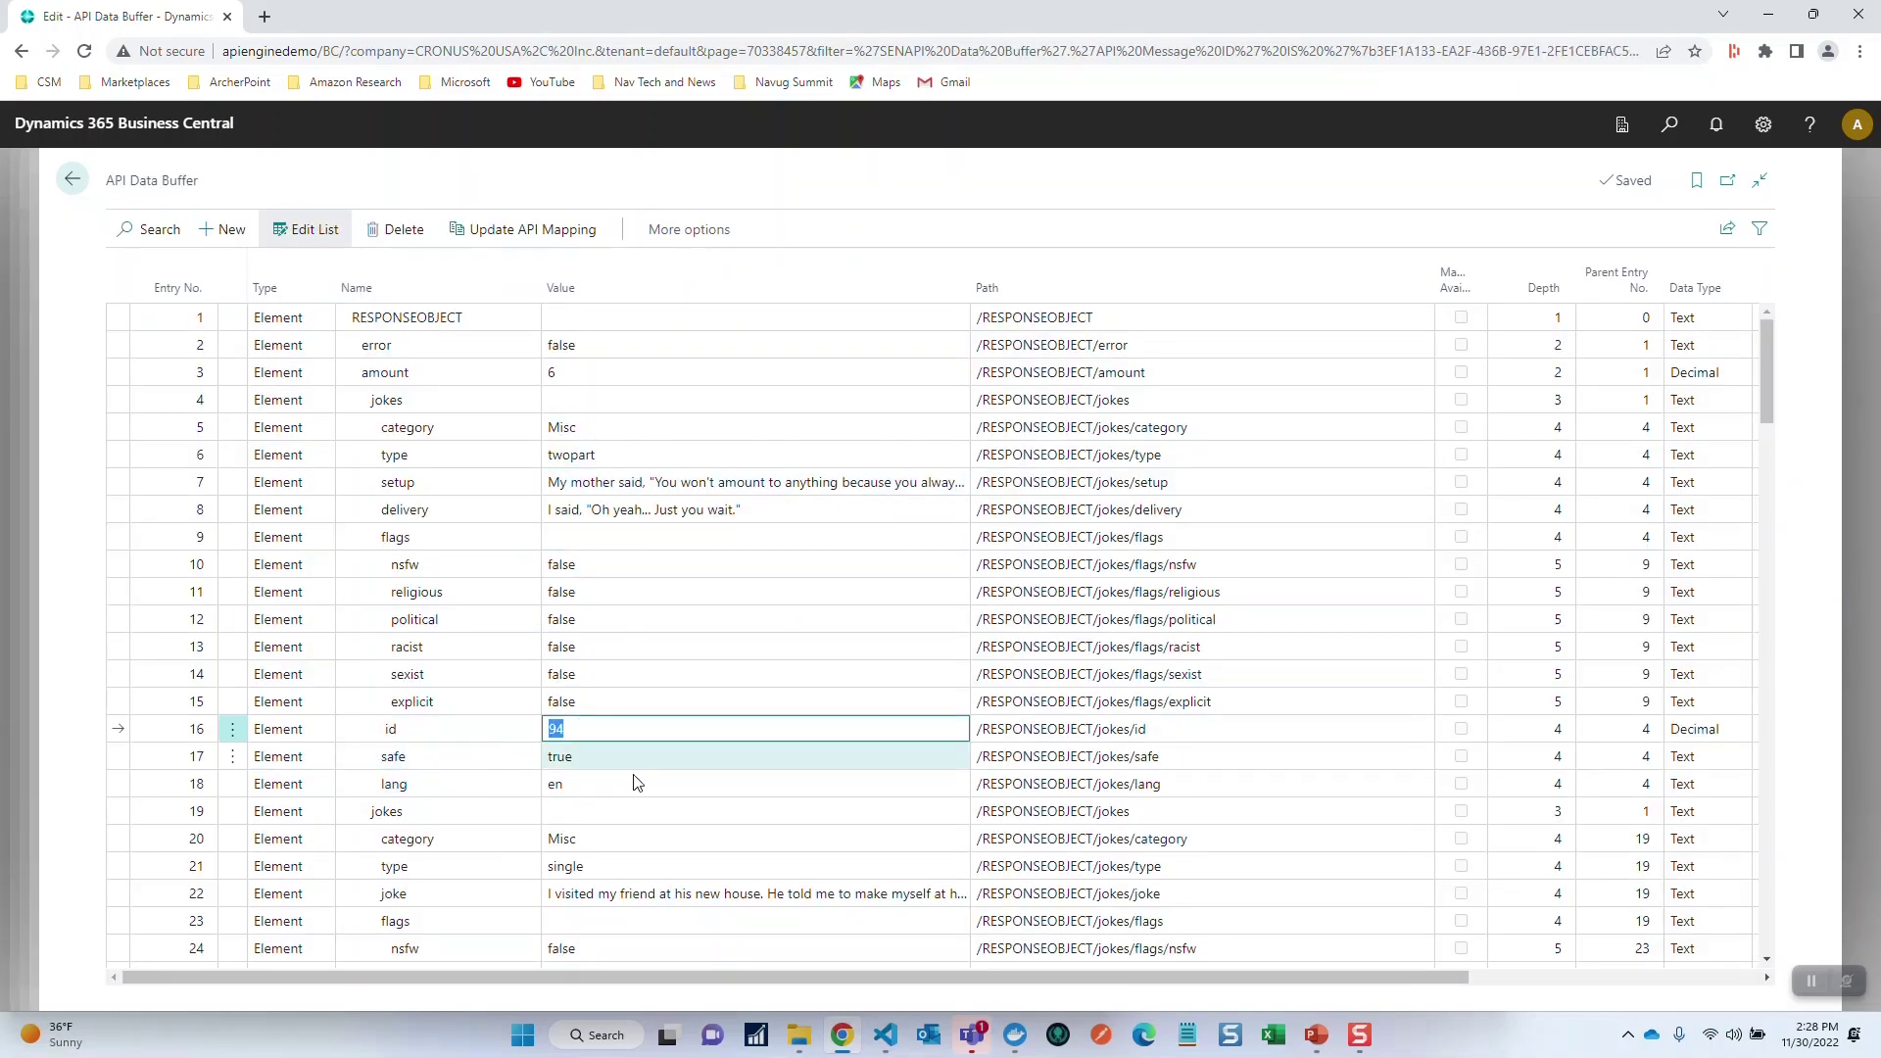
{"action": "scroll", "coordinate": [768, 819], "scroll_direction": "down", "scroll_amount": 7}
{"action": "scroll", "coordinate": [768, 819], "scroll_direction": "up", "scroll_amount": 7}
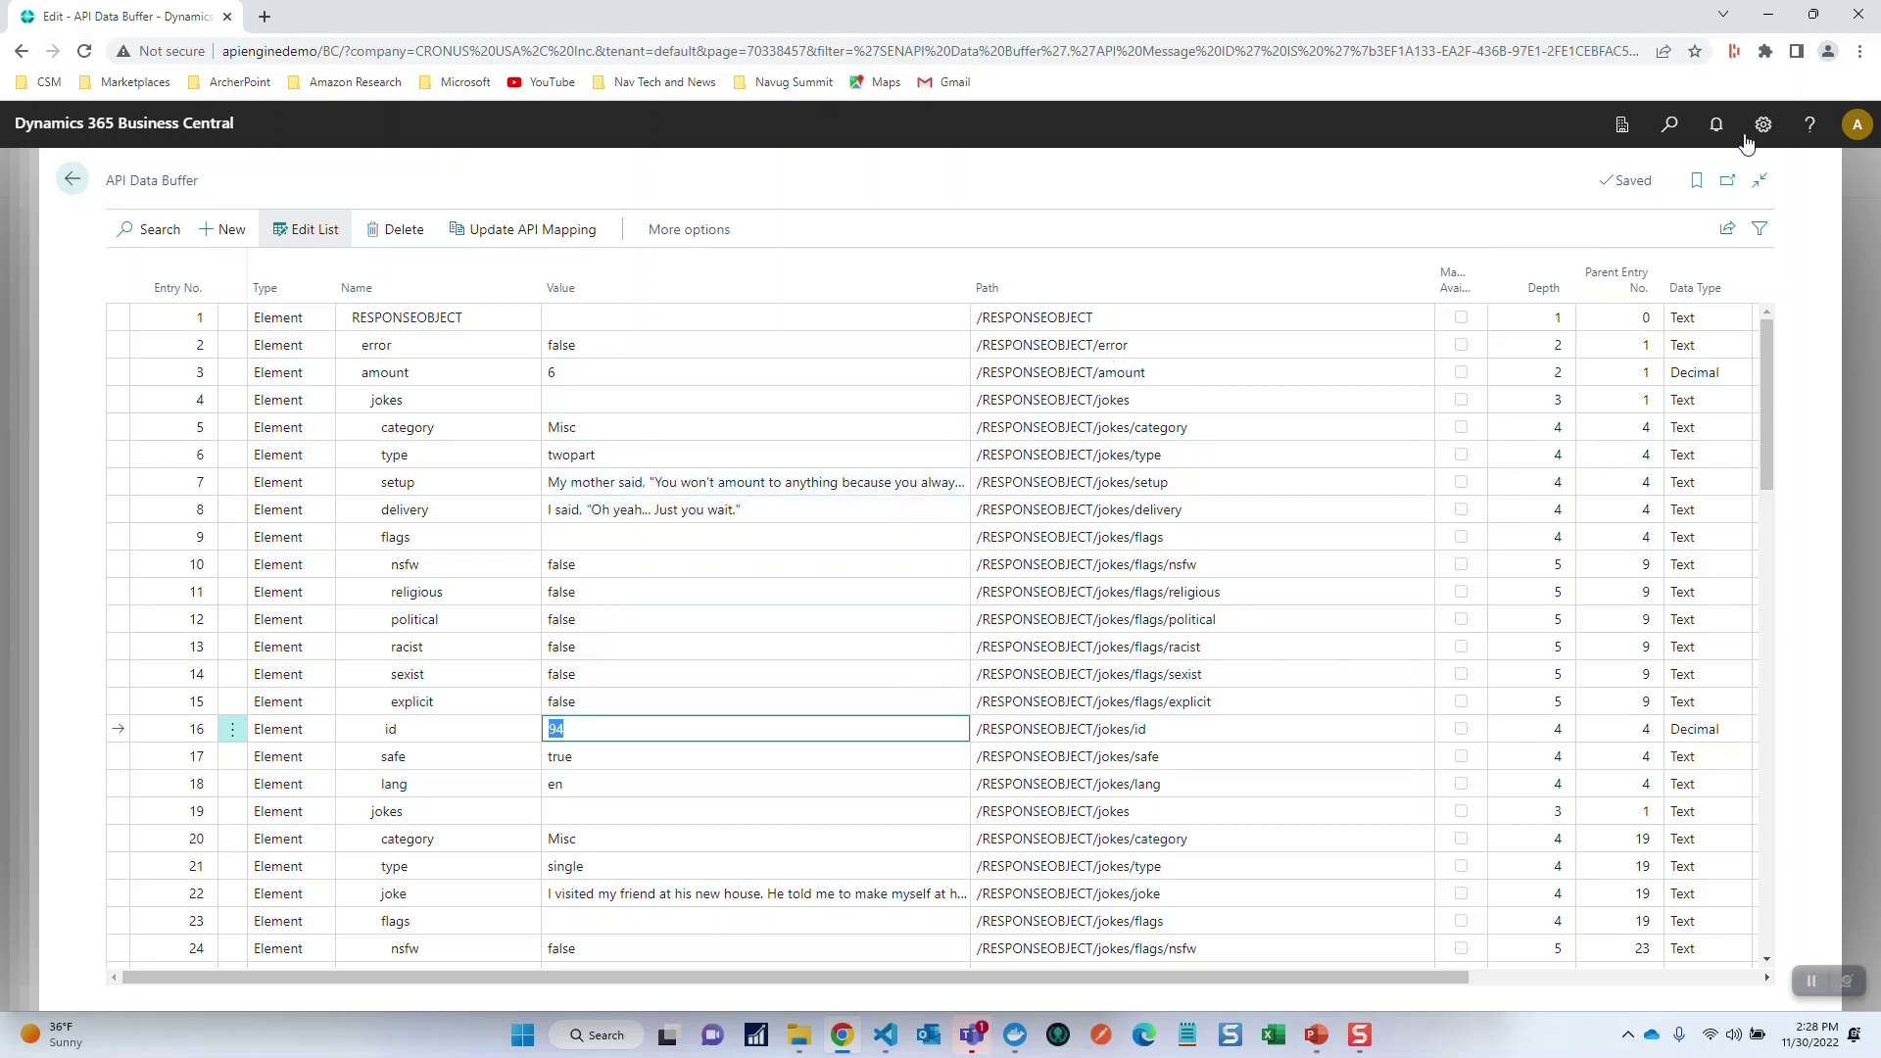
Search 'stand' to open Standard Text Codes showing the six imported jokes
{"action": "left_click", "coordinate": [1671, 127]}
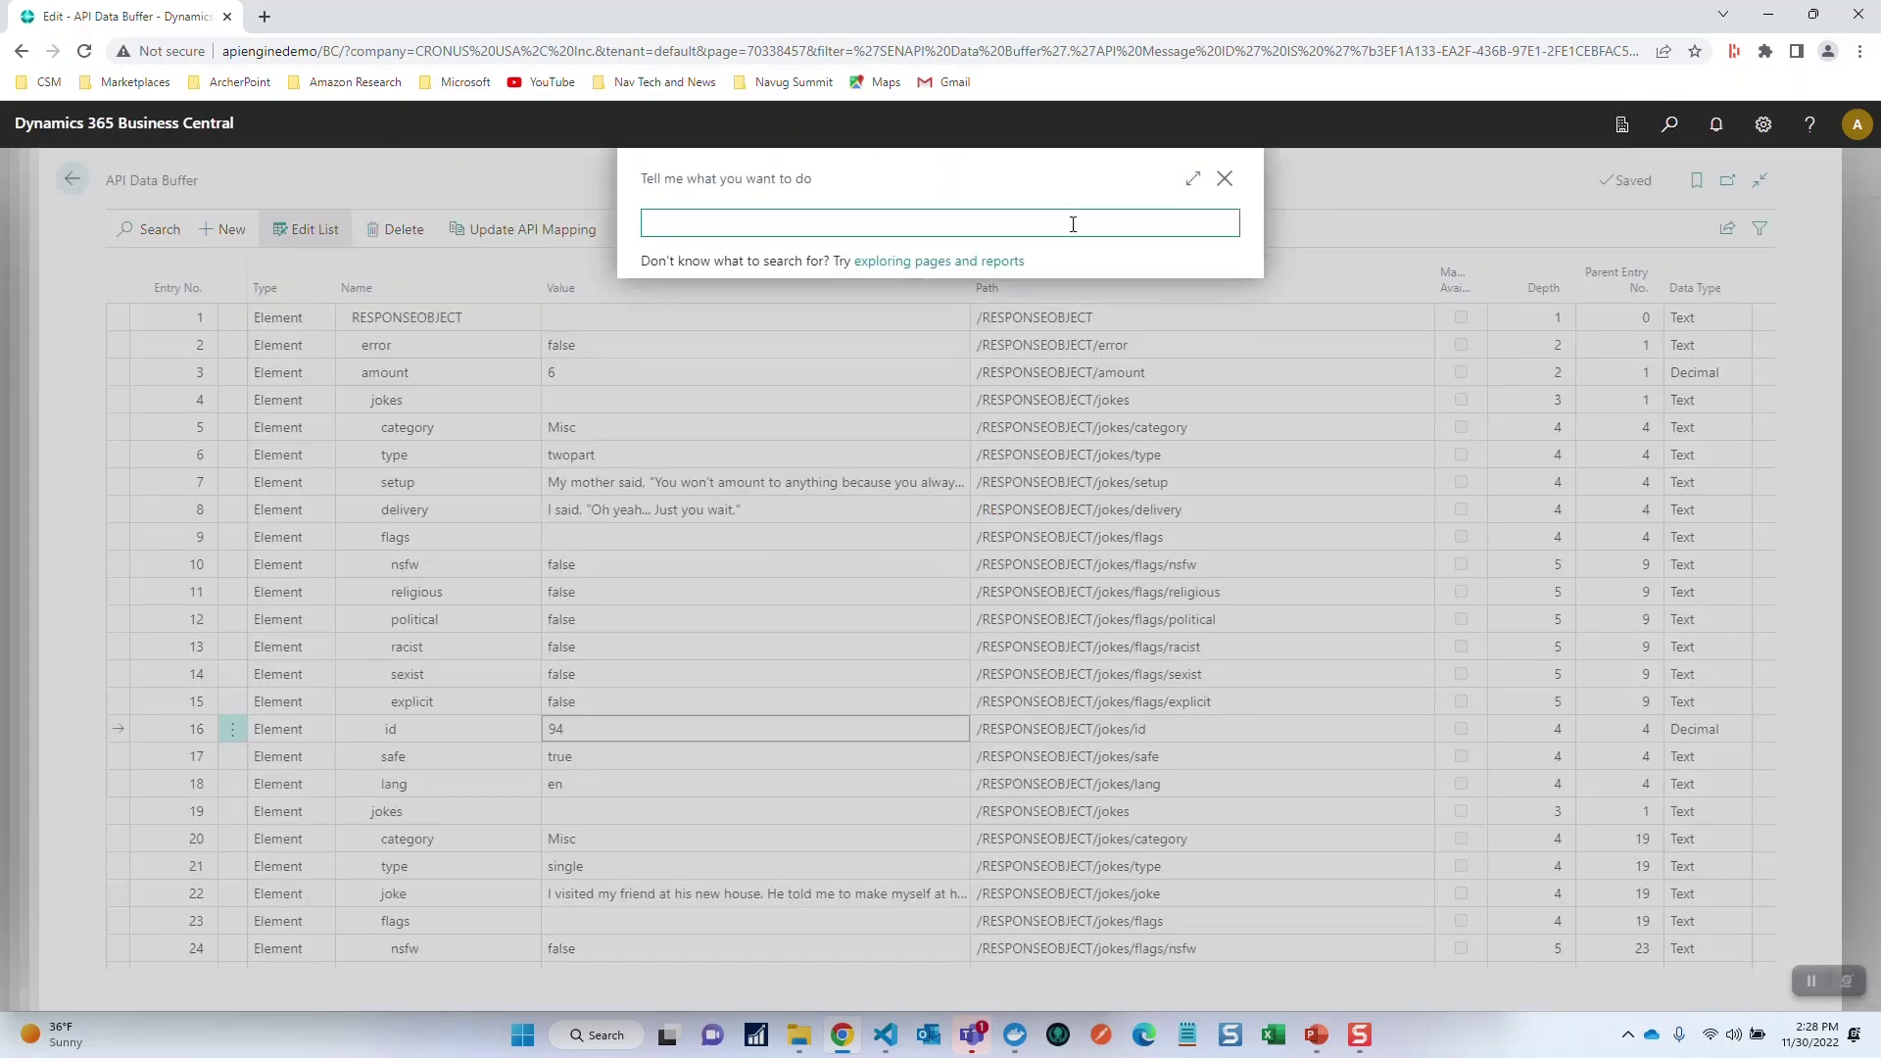
{"action": "type", "text": "stand"}
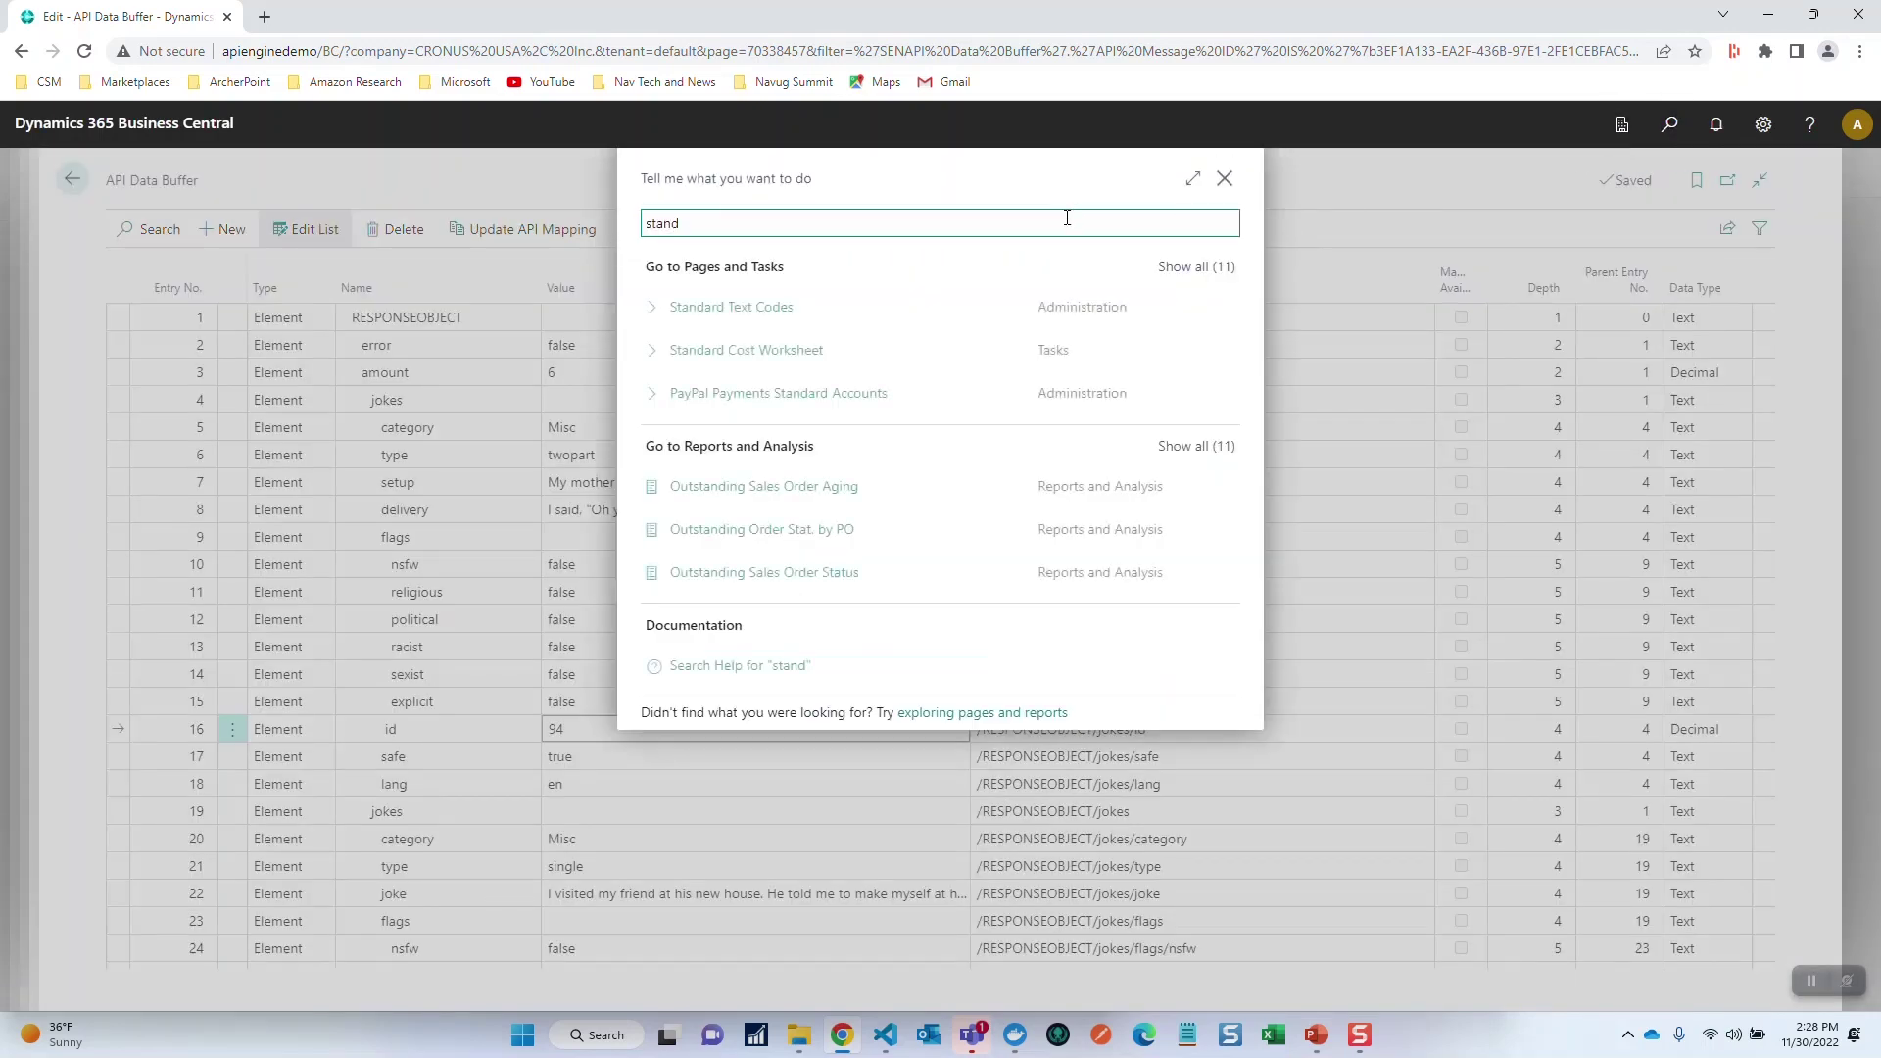
{"action": "left_click", "coordinate": [775, 310]}
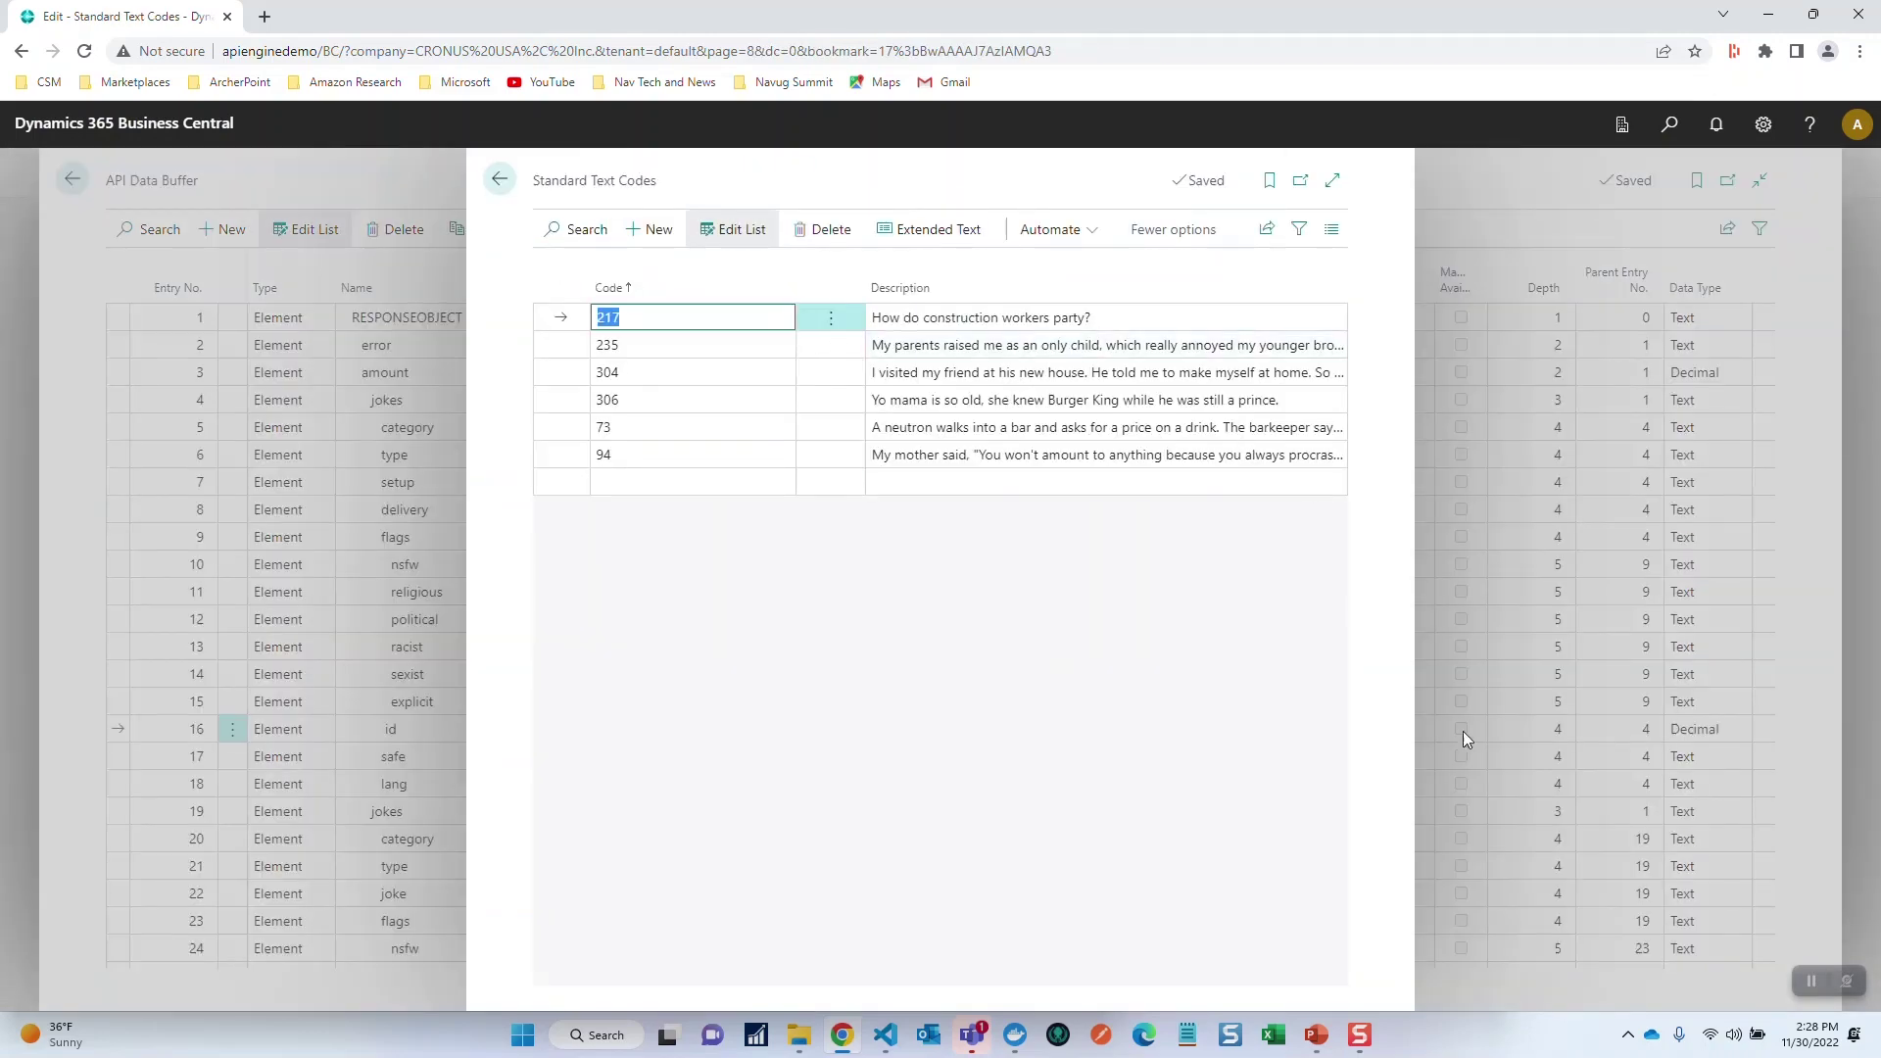